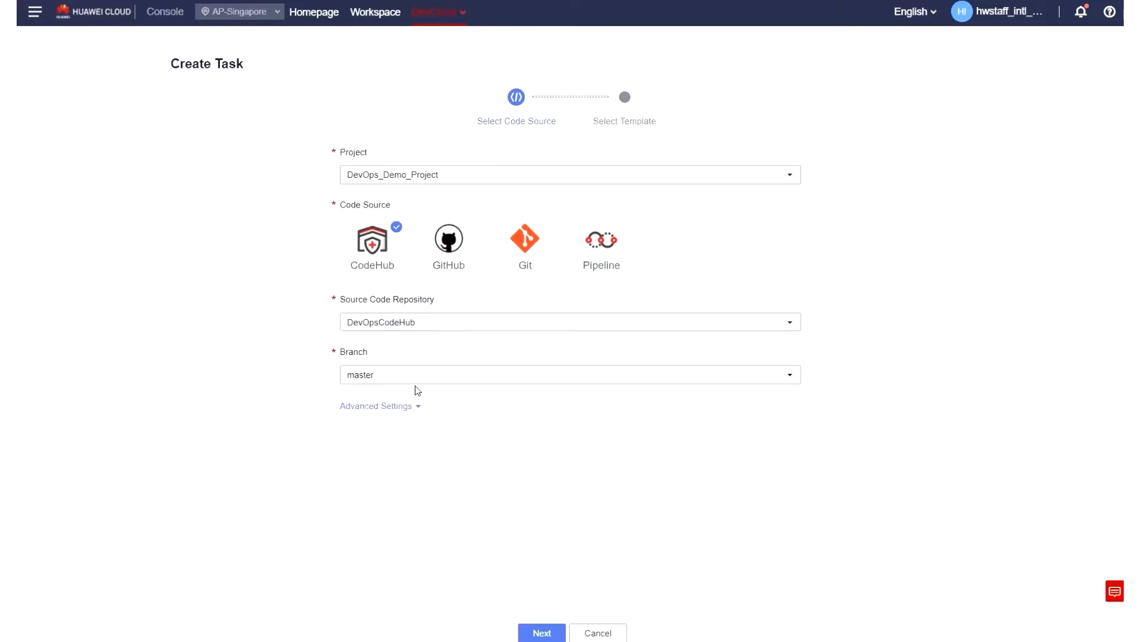
pyautogui.click(532, 633)
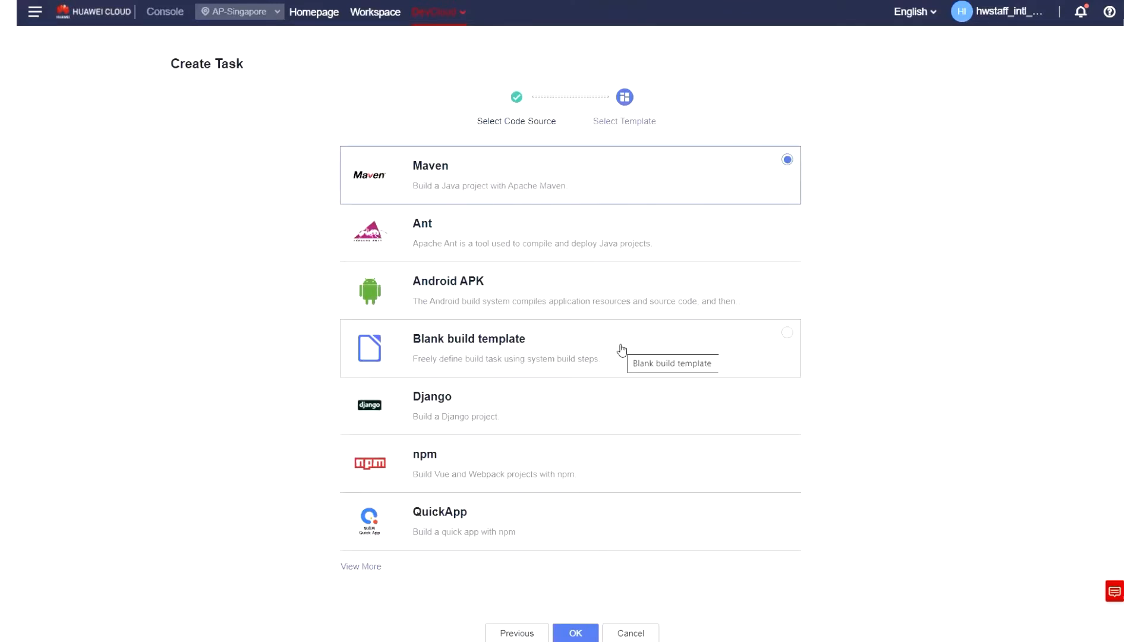
pyautogui.click(604, 364)
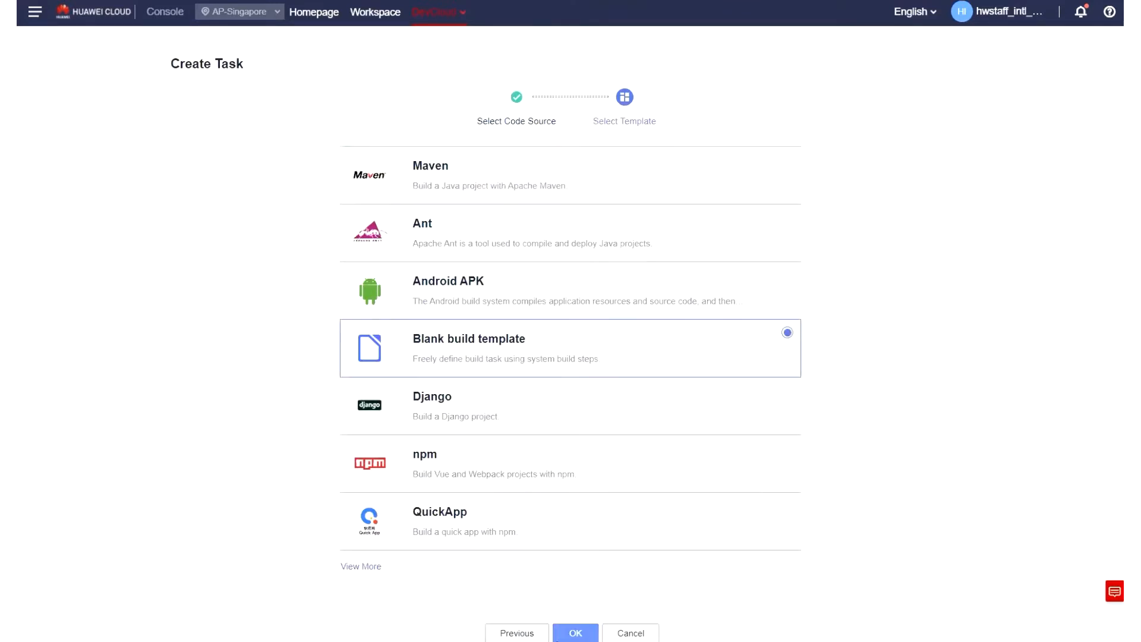
pyautogui.click(641, 636)
pyautogui.click(551, 358)
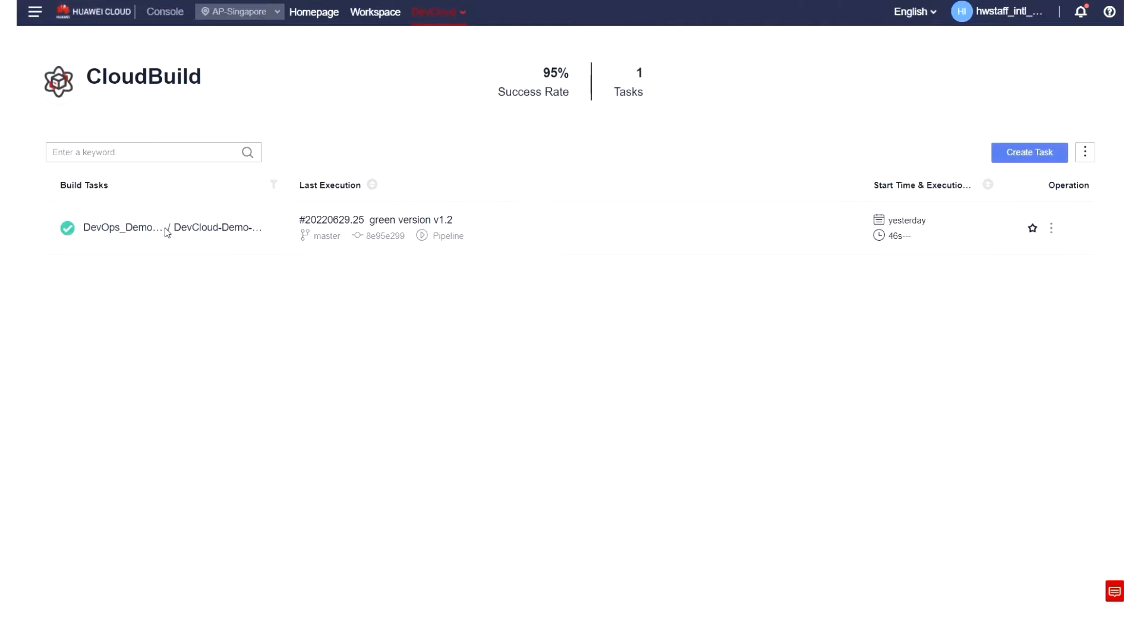
# Open the existing build task for editing and view its Upload to Release Repository and Build Image and Push to SWR actions.
pyautogui.click(1051, 228)
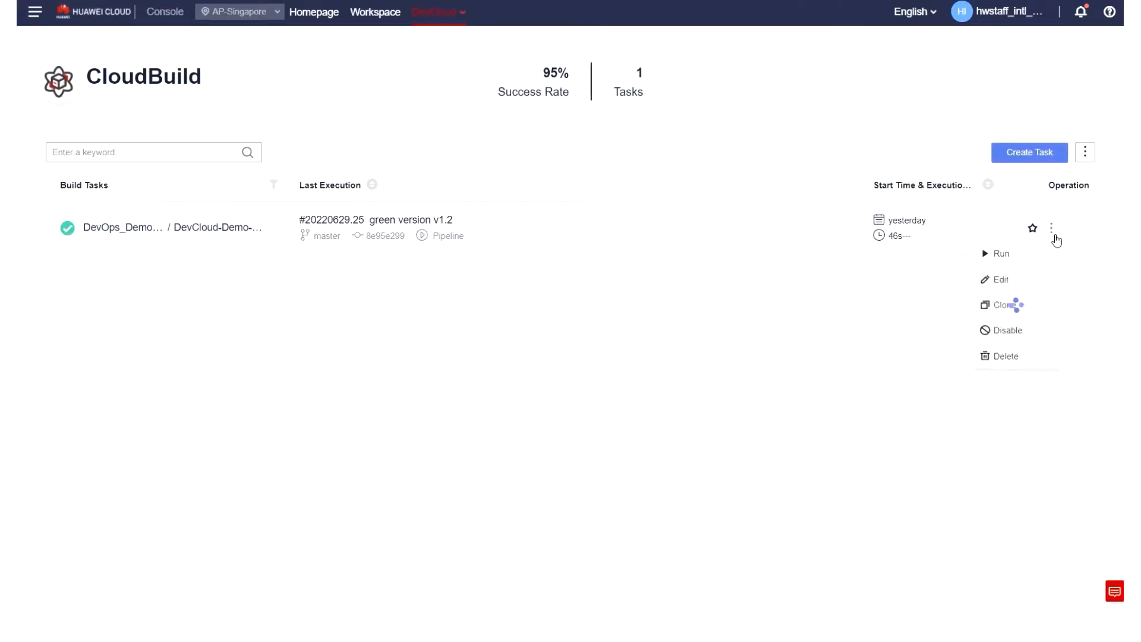
pyautogui.click(1034, 281)
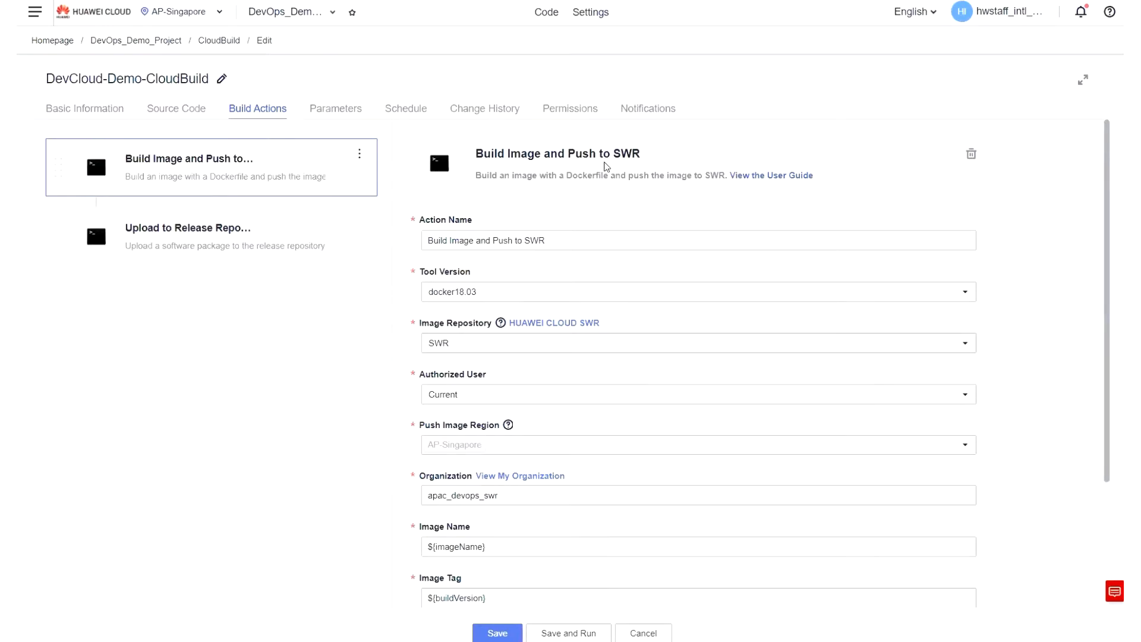
pyautogui.click(273, 242)
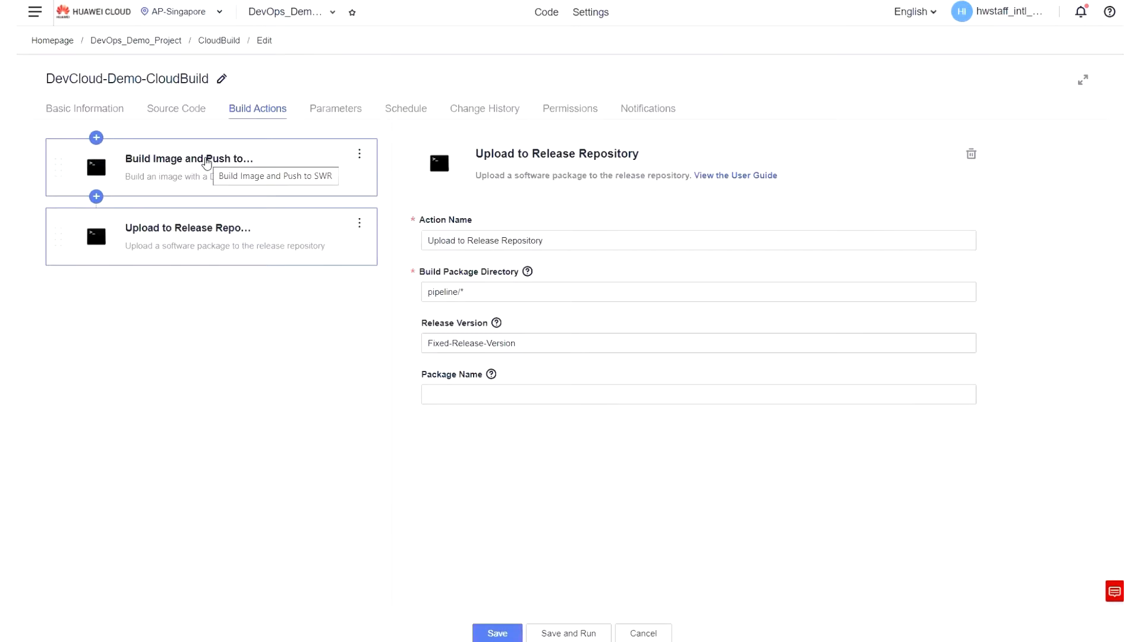
pyautogui.click(207, 163)
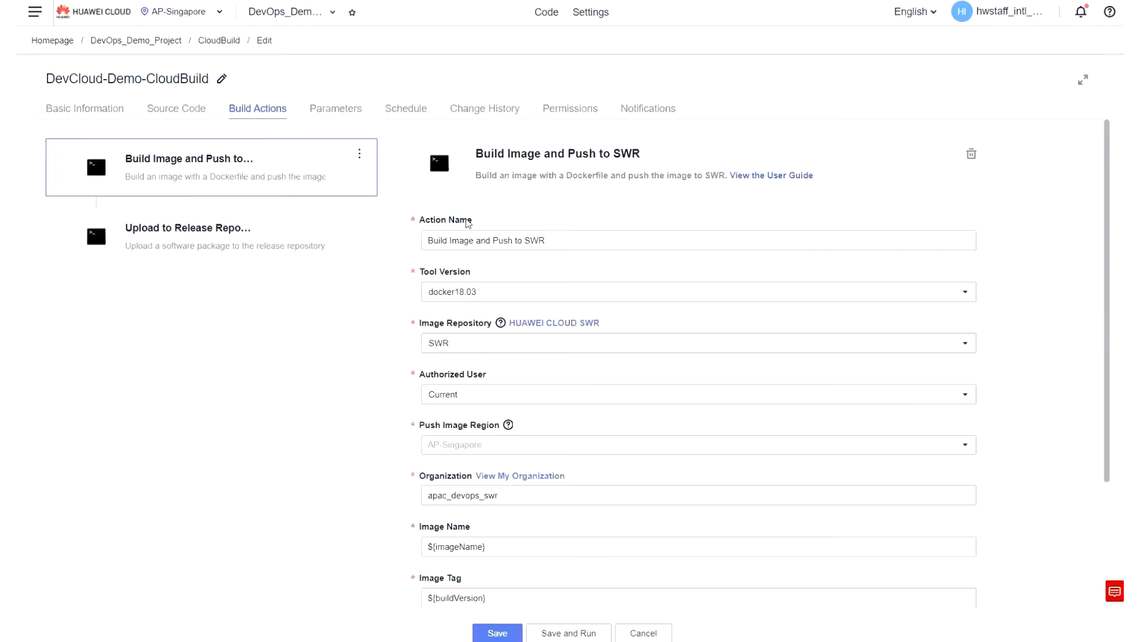
# Examine the tool version, image repository, organization, image name, tag and Dockerfile settings of the Build Image and Push to SWR action.
pyautogui.scroll(-2, 535, 298)
pyautogui.scroll(2, 559, 250)
pyautogui.scroll(-1, 550, 276)
pyautogui.scroll(1, 551, 276)
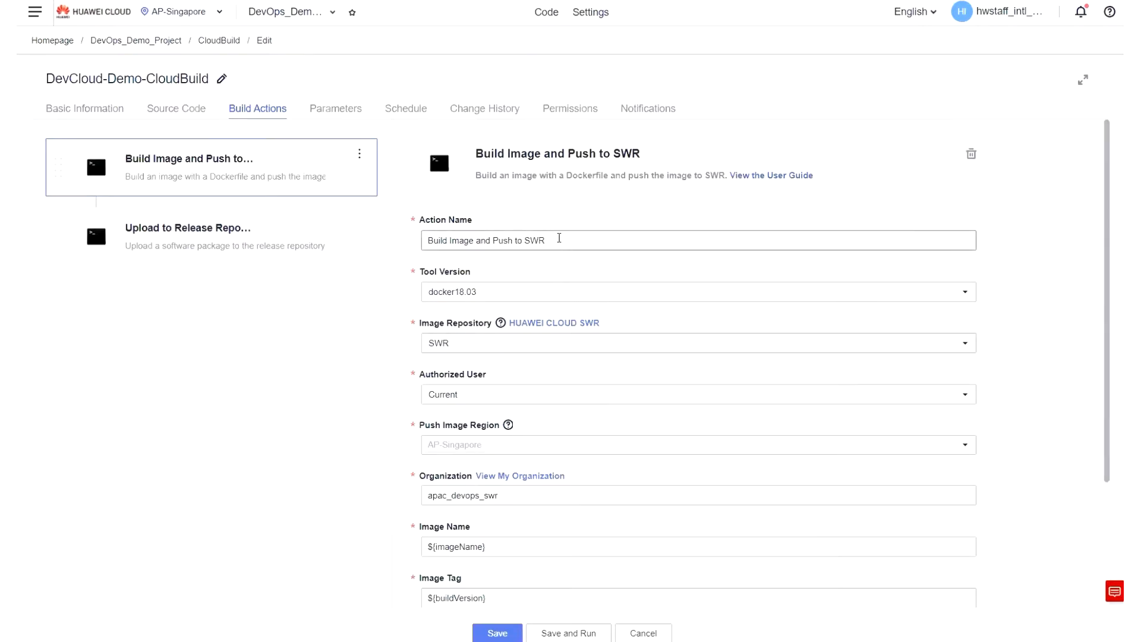
pyautogui.scroll(-1, 496, 291)
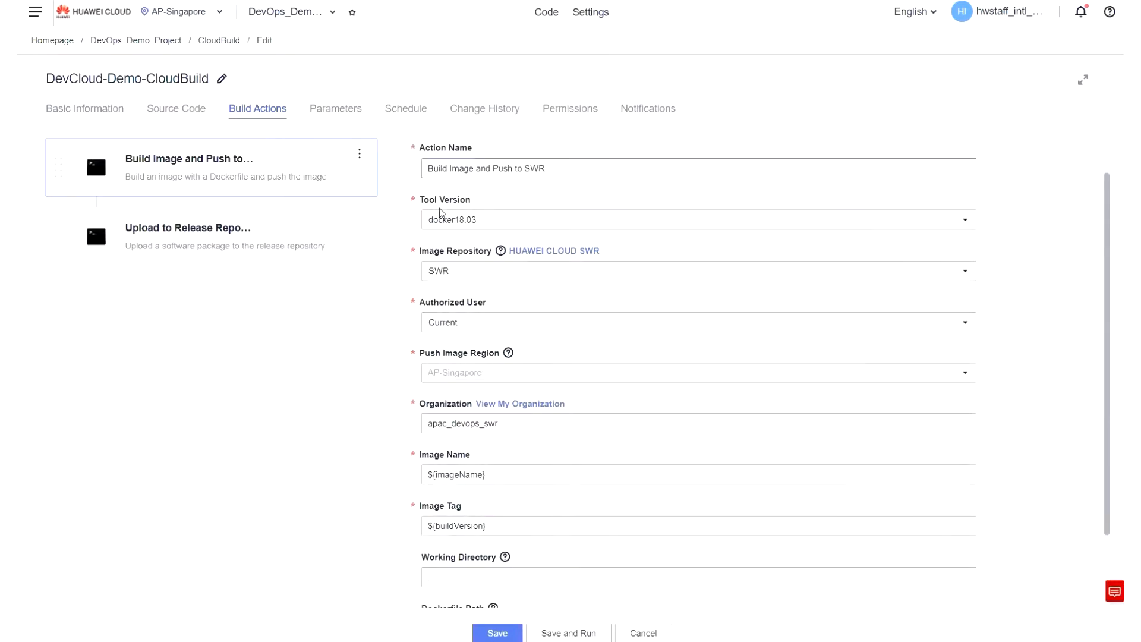
pyautogui.scroll(-1, 441, 212)
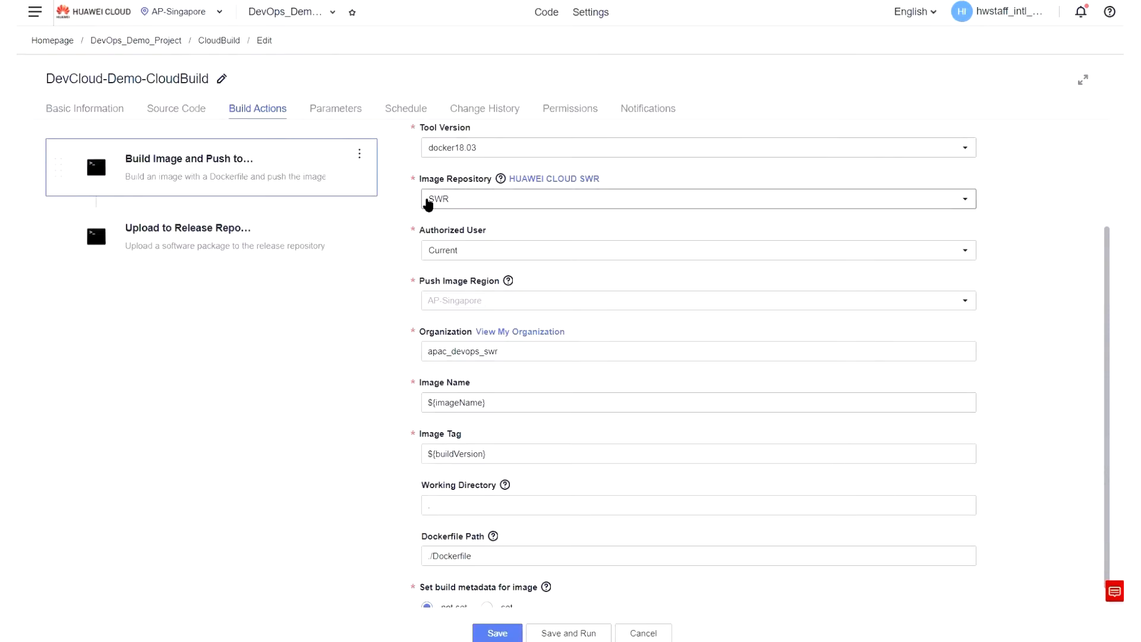
pyautogui.scroll(-1, 511, 261)
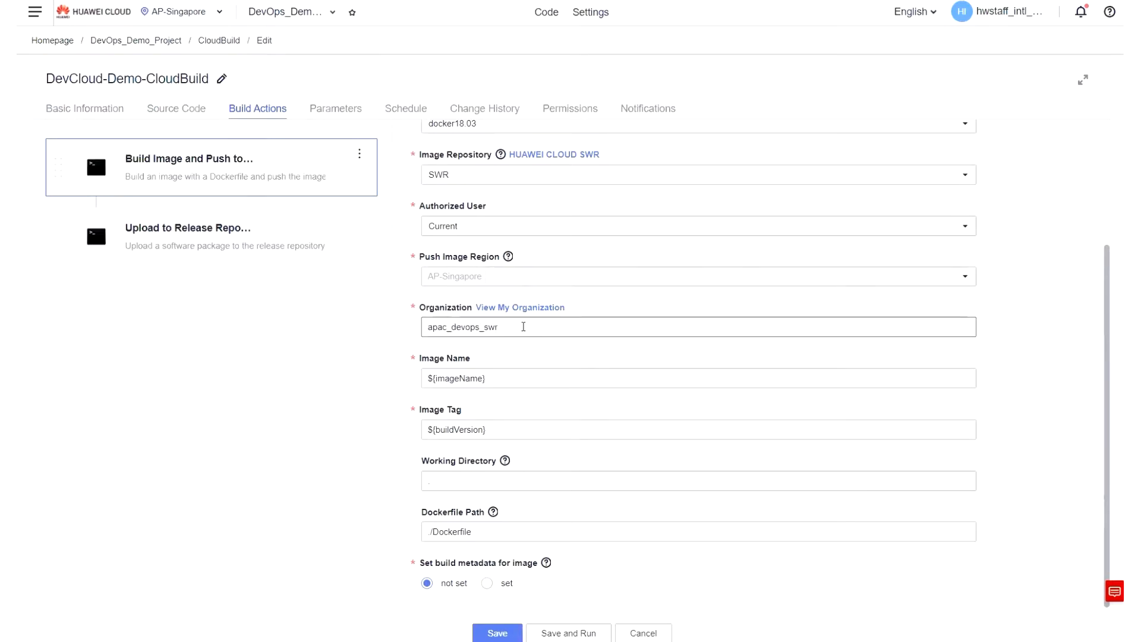
pyautogui.click(523, 326)
pyautogui.click(434, 373)
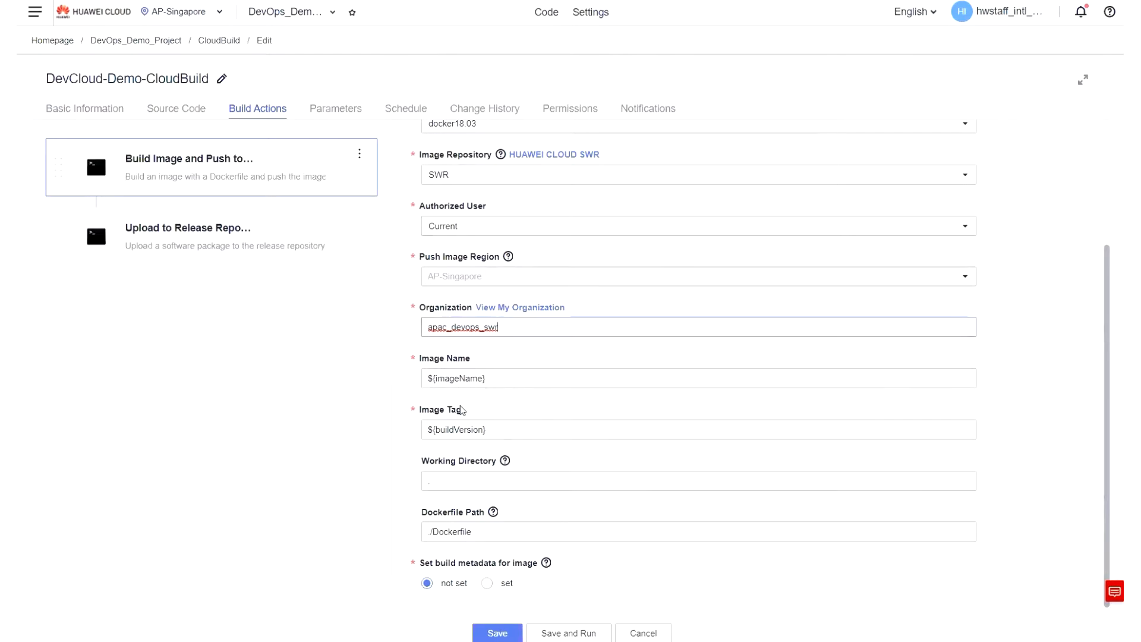
# Check the build task's custom parameters for the image name and build version, and return to the image build action's settings.
pyautogui.click(328, 111)
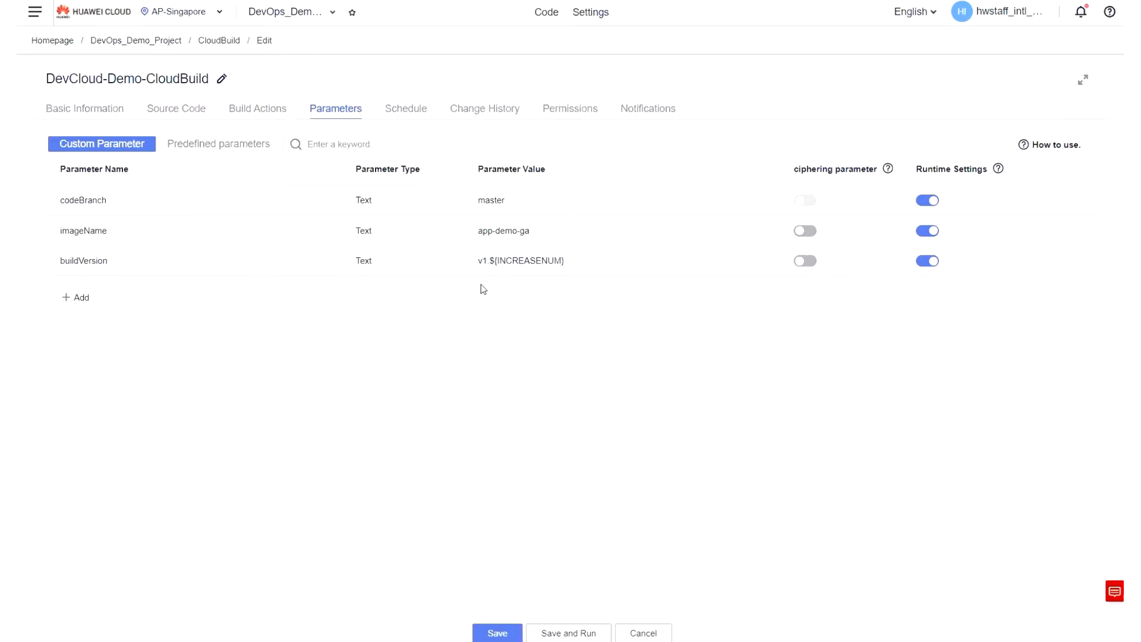
pyautogui.click(248, 109)
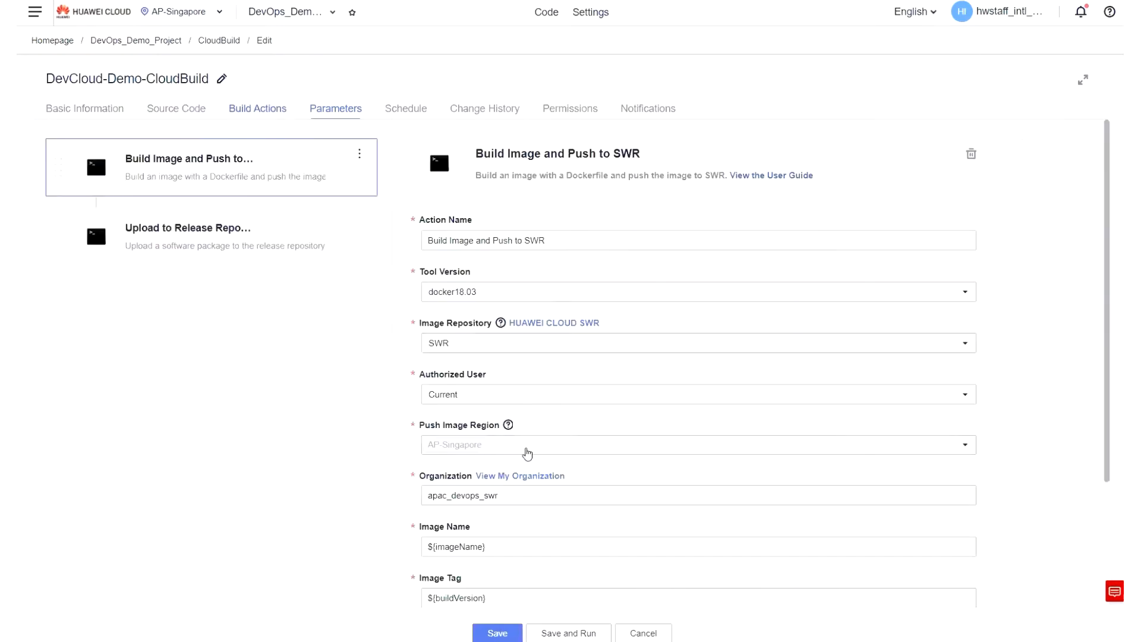
pyautogui.scroll(-3, 479, 364)
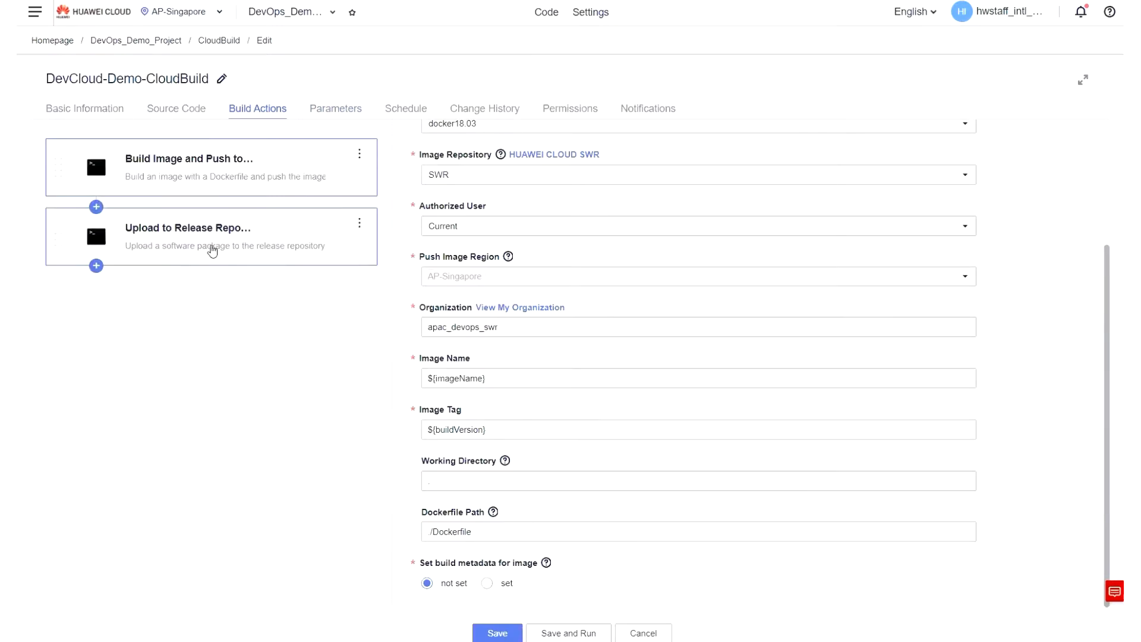
# Review the Upload to Release Repository action's package directory and release version, and save the build task.
pyautogui.click(209, 249)
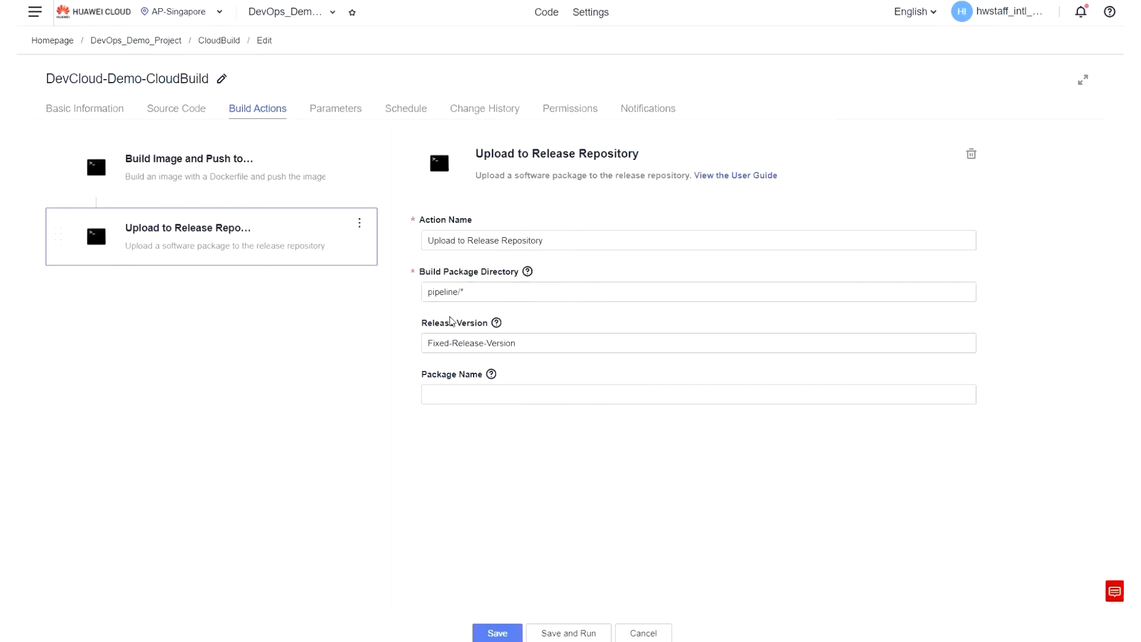
pyautogui.moveTo(542, 344); pyautogui.dragTo(385, 402)
pyautogui.click(476, 443)
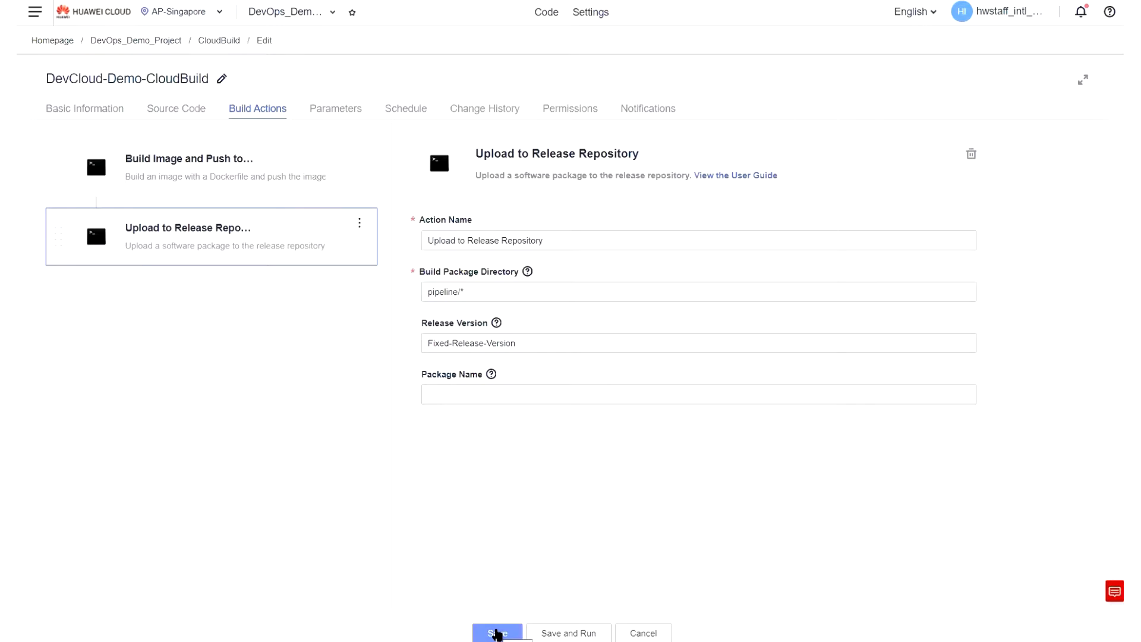
pyautogui.click(497, 633)
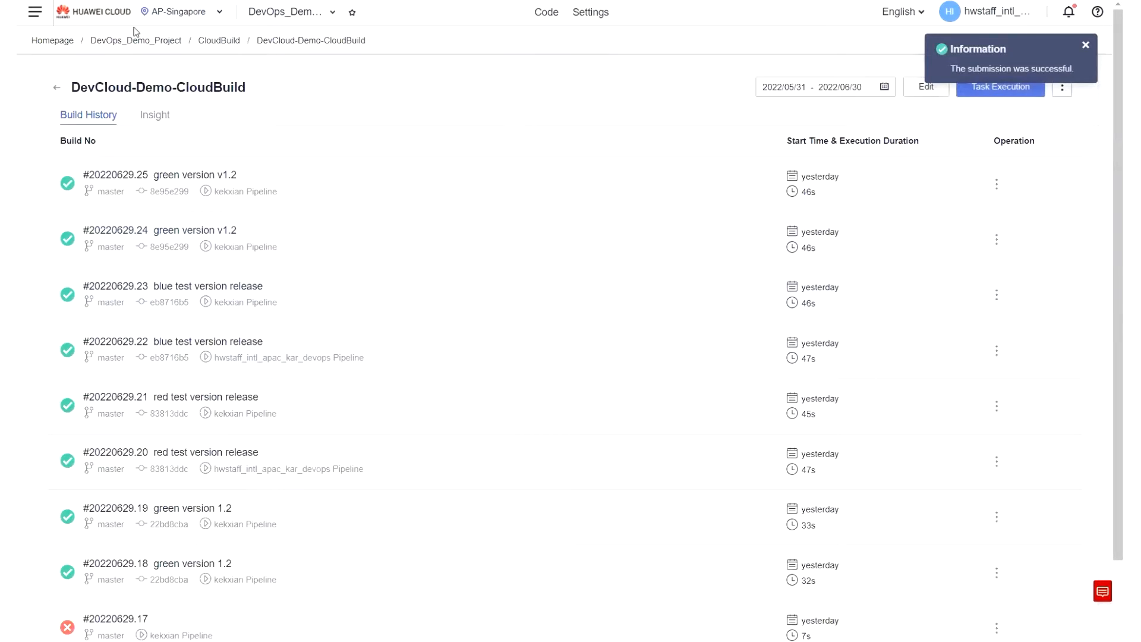
# Go to the CloudDeploy service's task list.
pyautogui.click(36, 15)
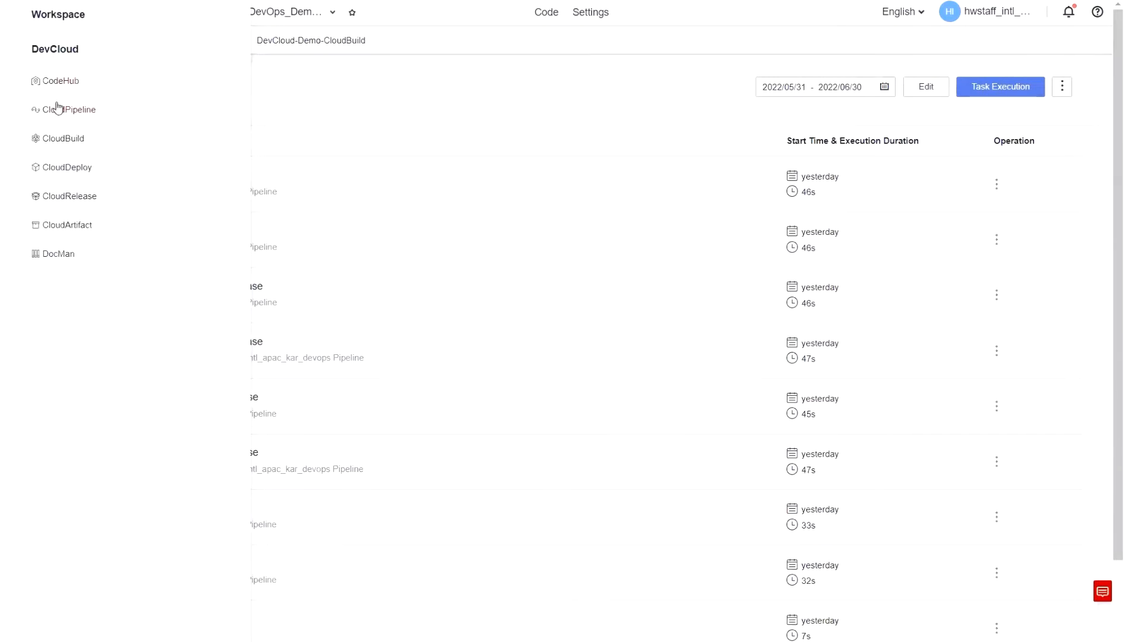
pyautogui.click(78, 170)
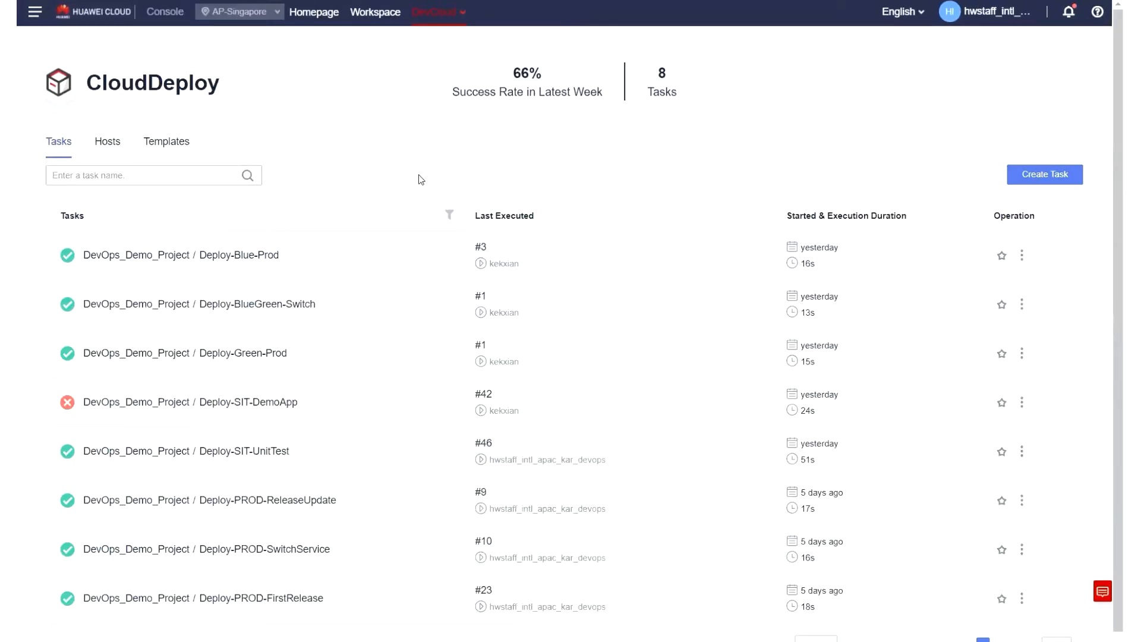
pyautogui.click(1058, 182)
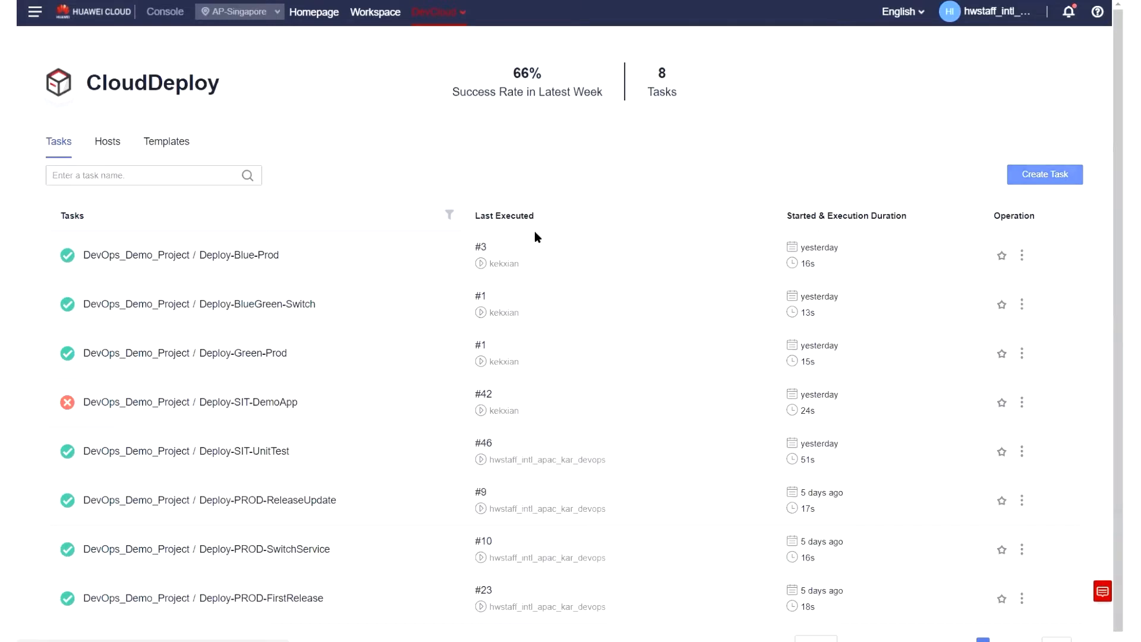
pyautogui.click(410, 188)
pyautogui.moveTo(433, 188); pyautogui.dragTo(244, 194)
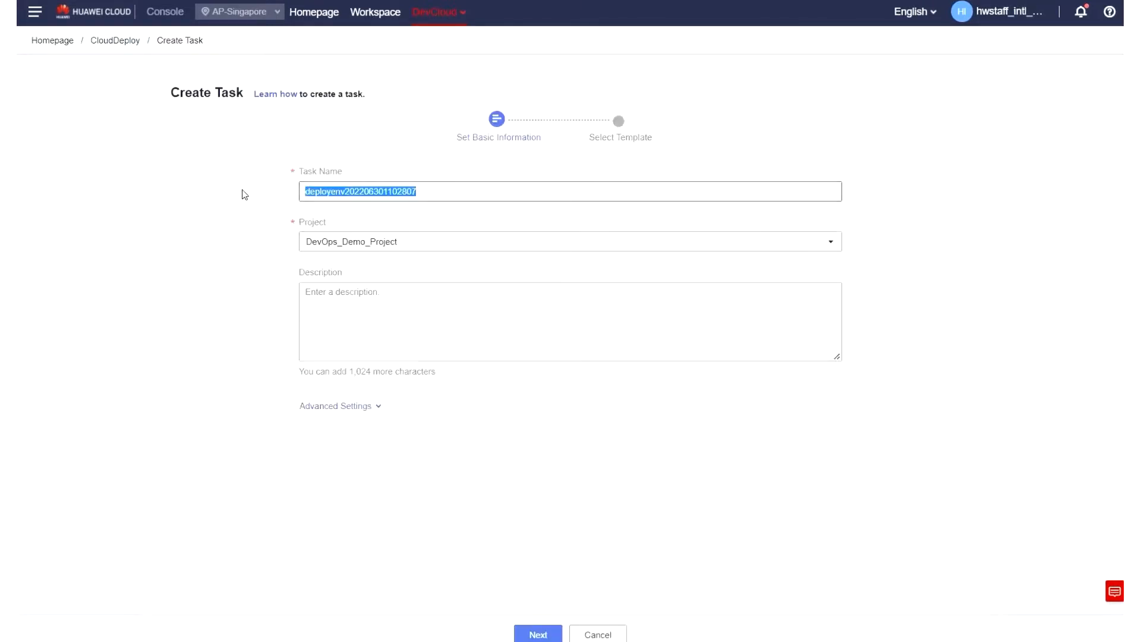
pyautogui.click(408, 243)
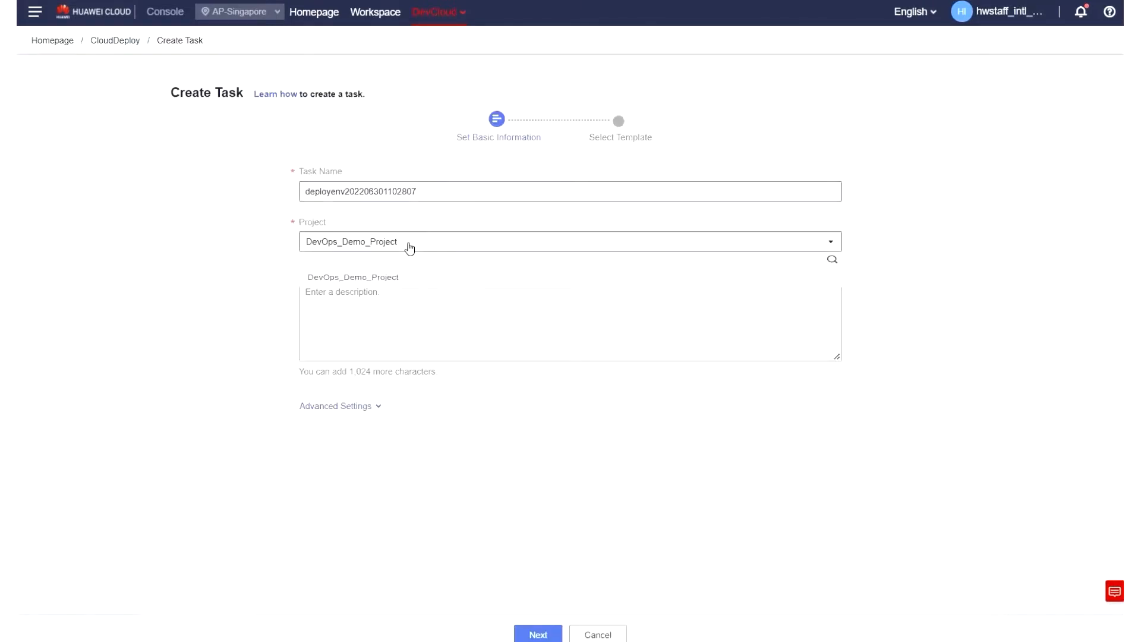
pyautogui.click(538, 633)
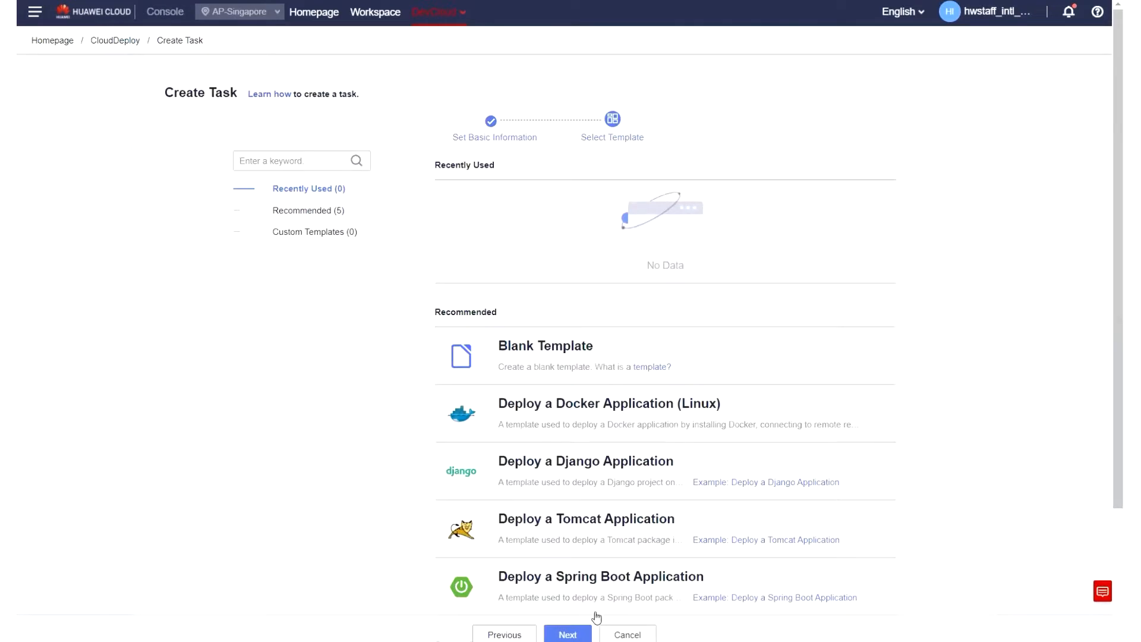
pyautogui.click(650, 374)
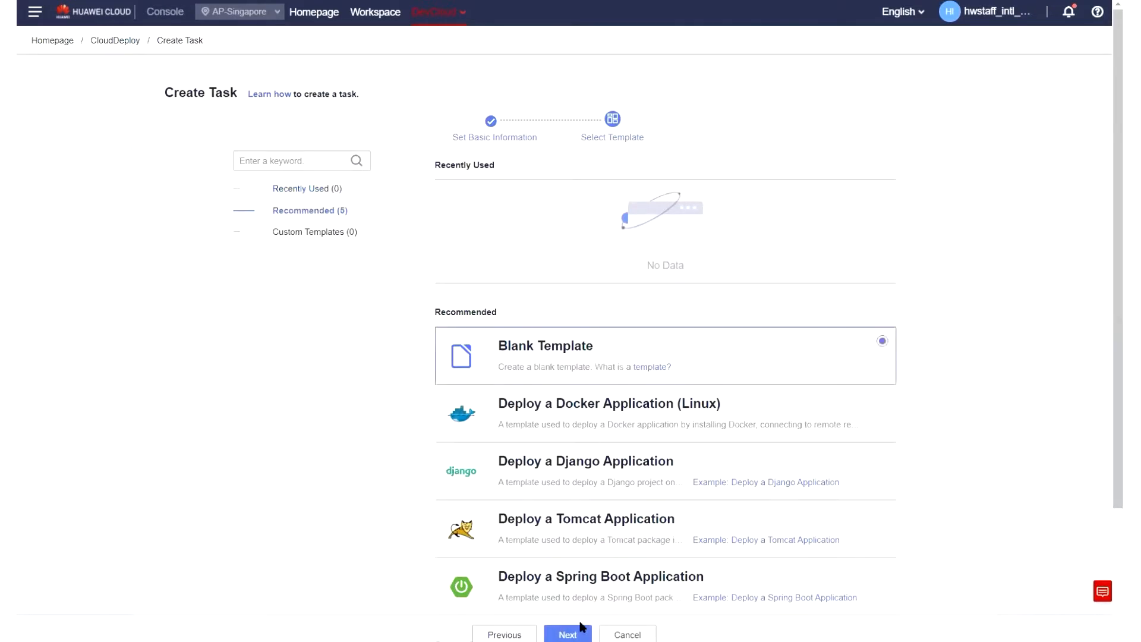
pyautogui.click(567, 634)
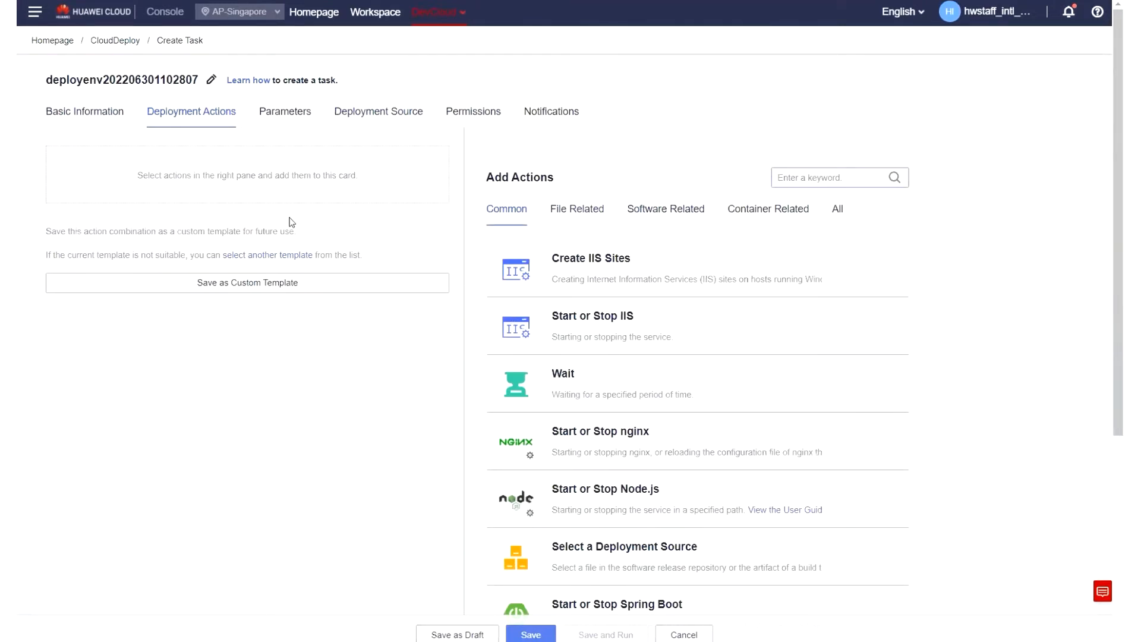
pyautogui.click(116, 41)
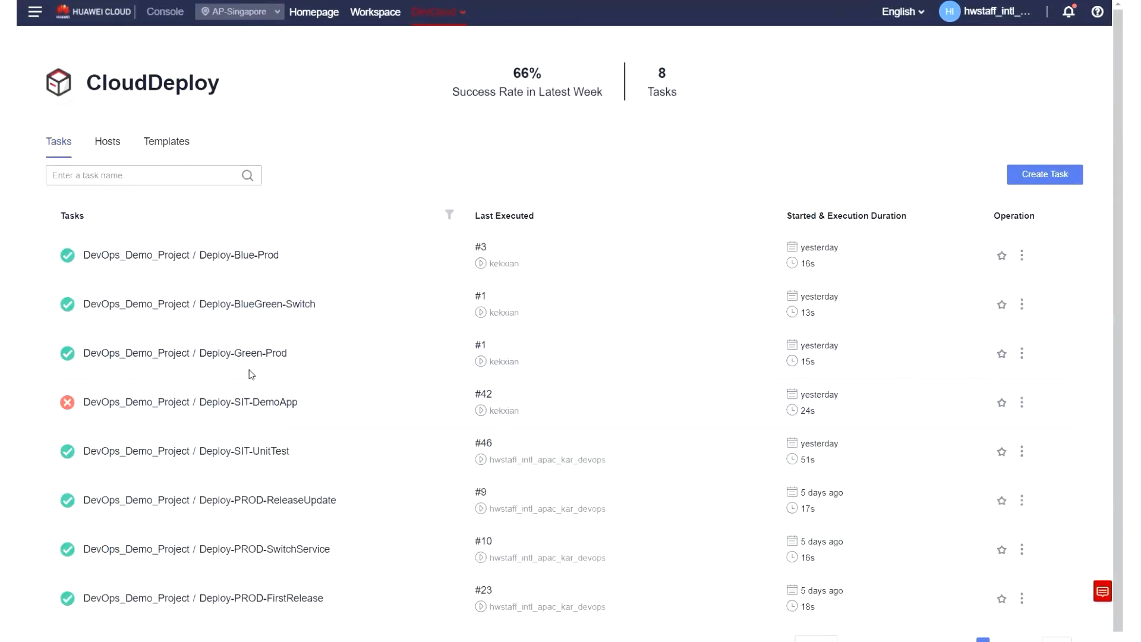
# Open the Deploy-SIT-DemoApp deployment task for editing.
pyautogui.scroll(-1, 248, 370)
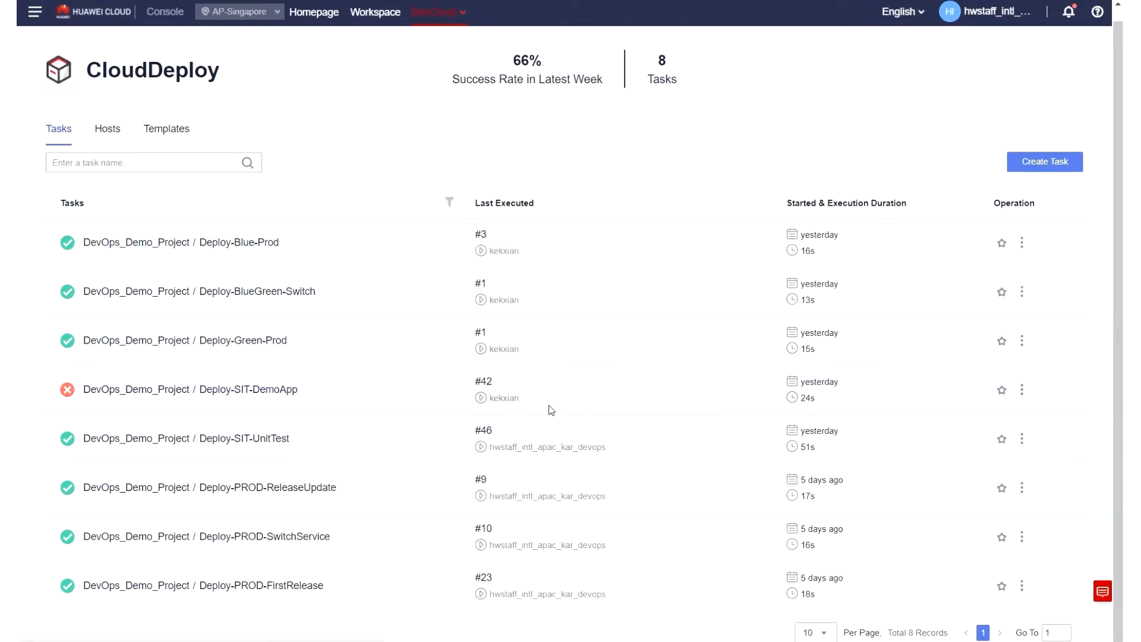
pyautogui.click(1021, 389)
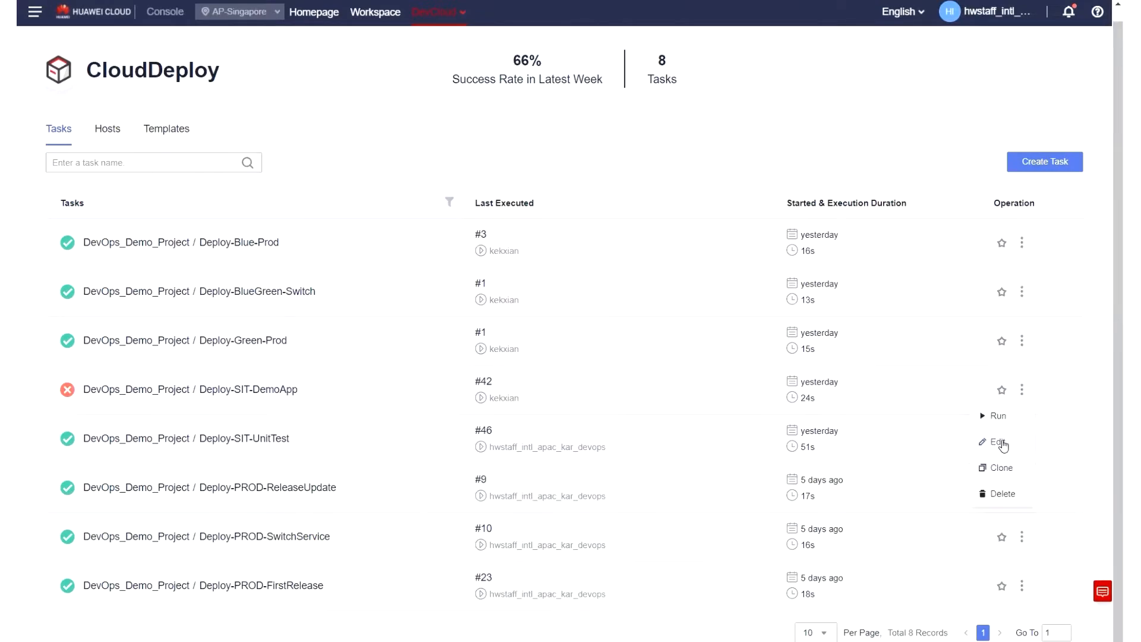
pyautogui.click(998, 442)
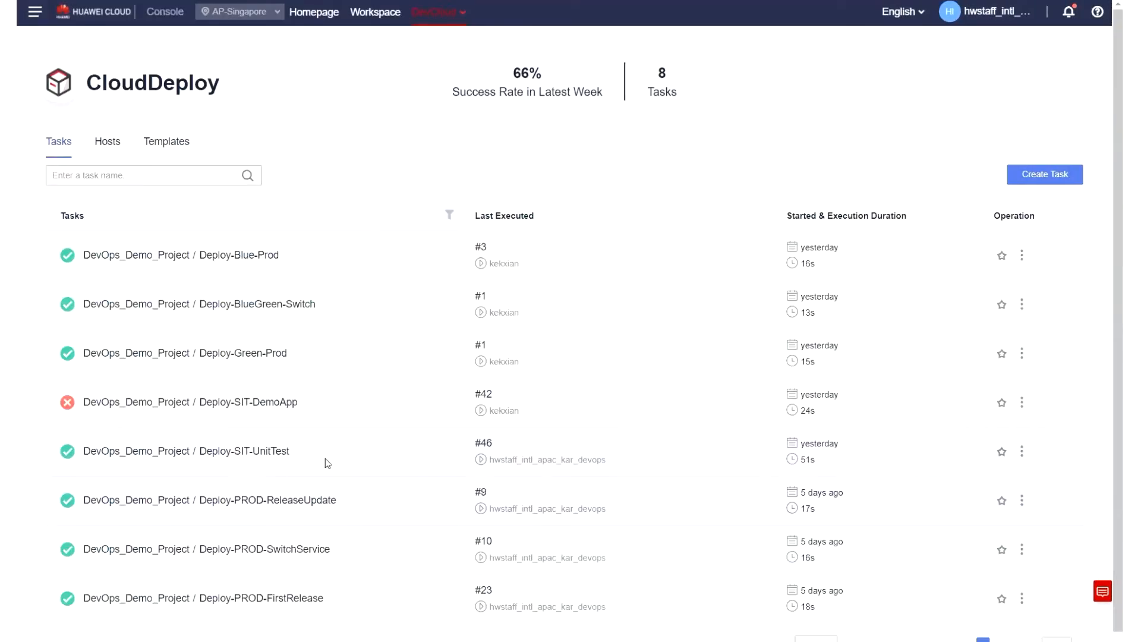
pyautogui.scroll(-1, 288, 530)
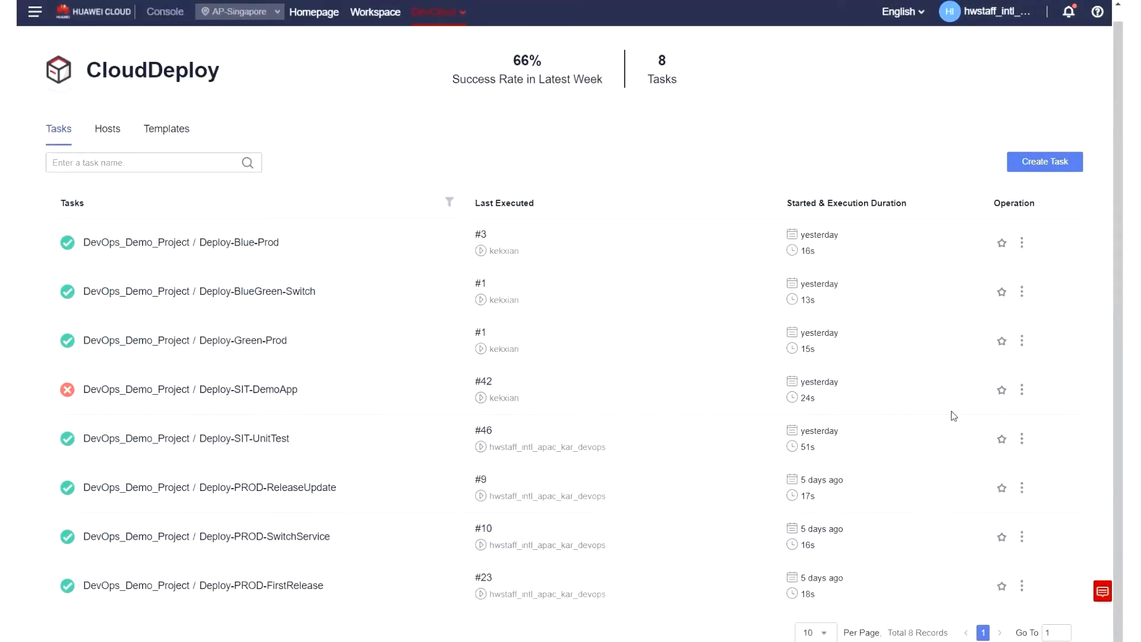
pyautogui.click(1022, 389)
pyautogui.click(986, 439)
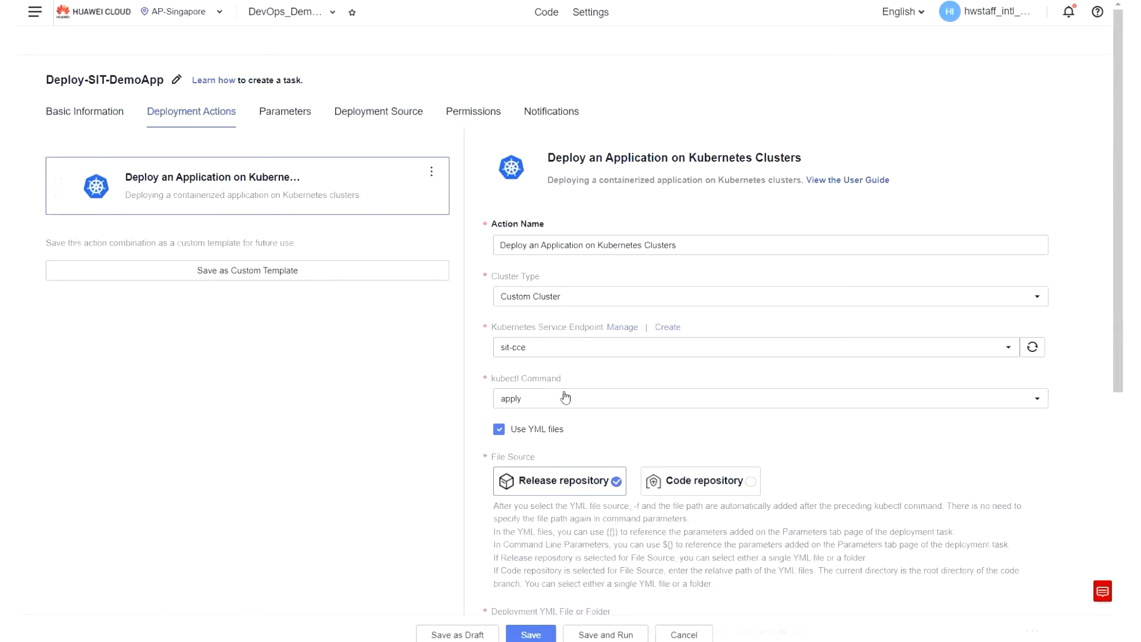
# Select Custom Cluster as the cluster type of the Kubernetes deployment action.
pyautogui.scroll(-1, 537, 228)
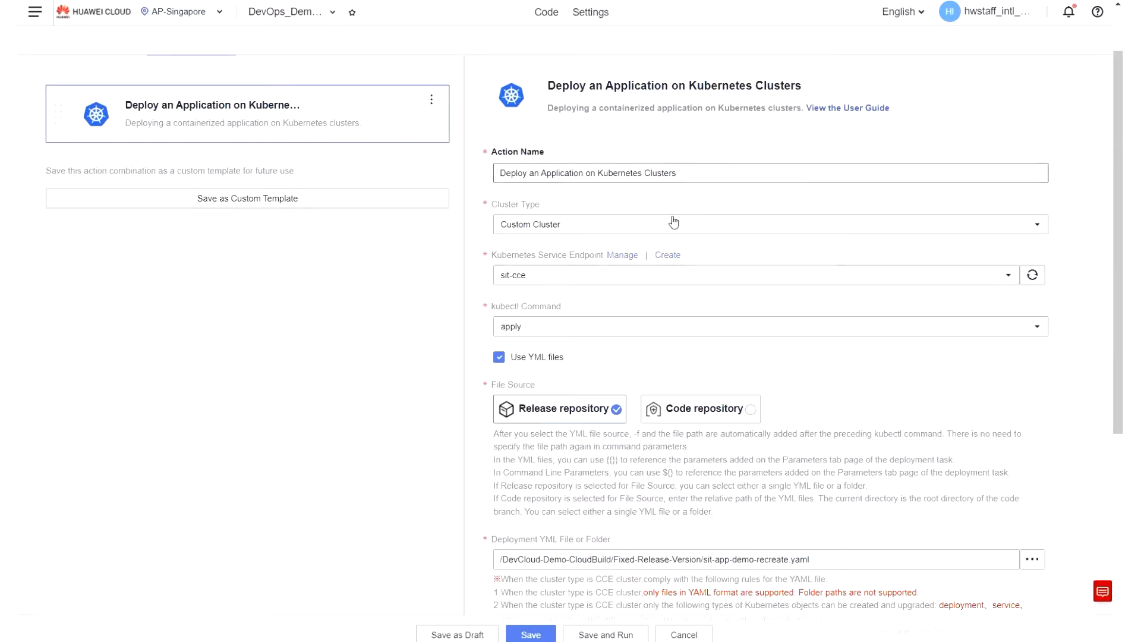
pyautogui.click(543, 224)
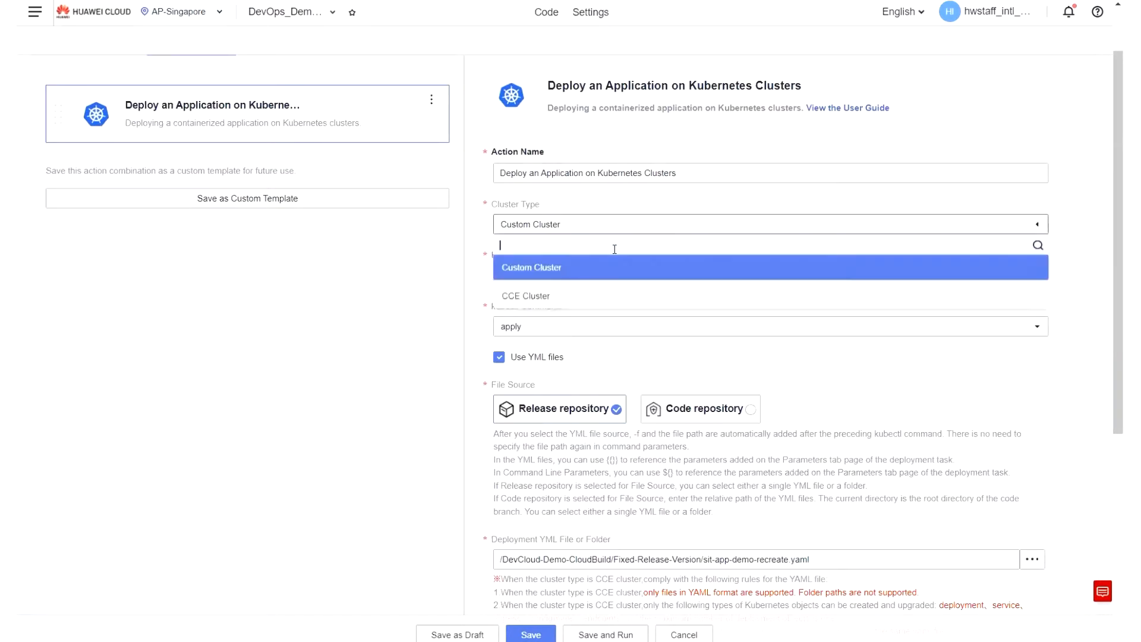
pyautogui.click(581, 268)
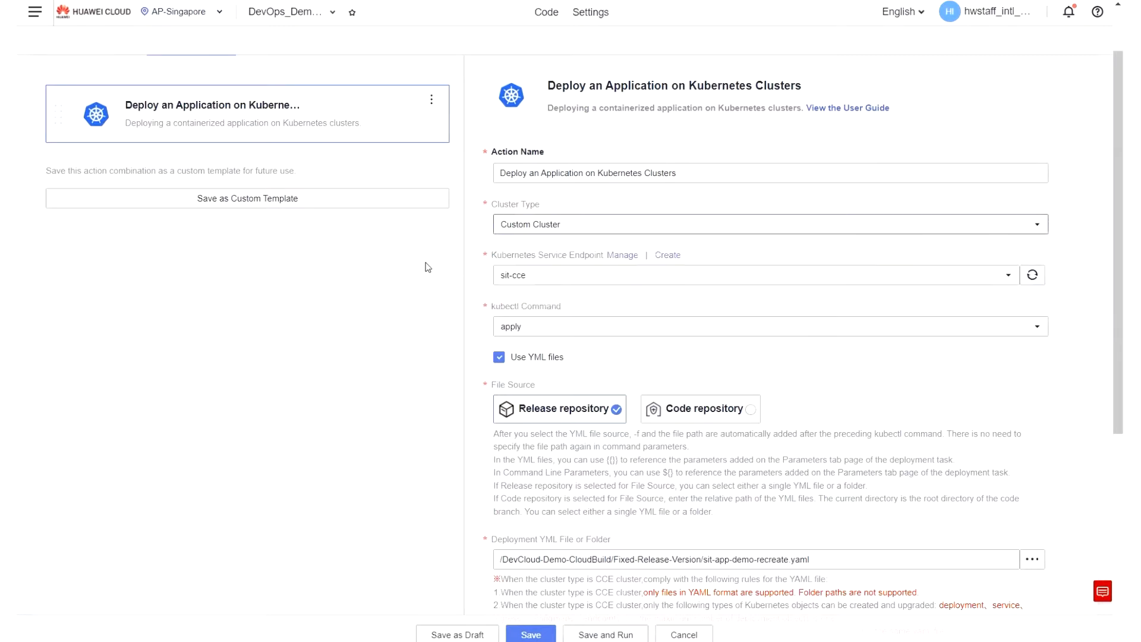
# Check the available Kubernetes service endpoints, then open the sit-cce endpoint for editing in the project's service endpoint settings.
pyautogui.click(535, 275)
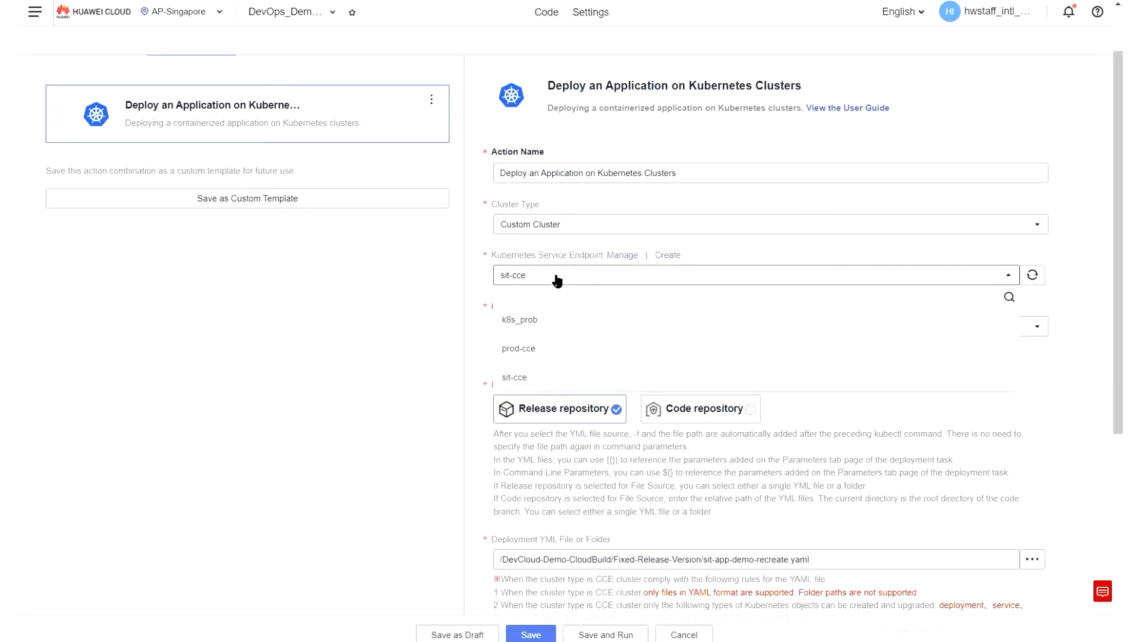
pyautogui.click(529, 282)
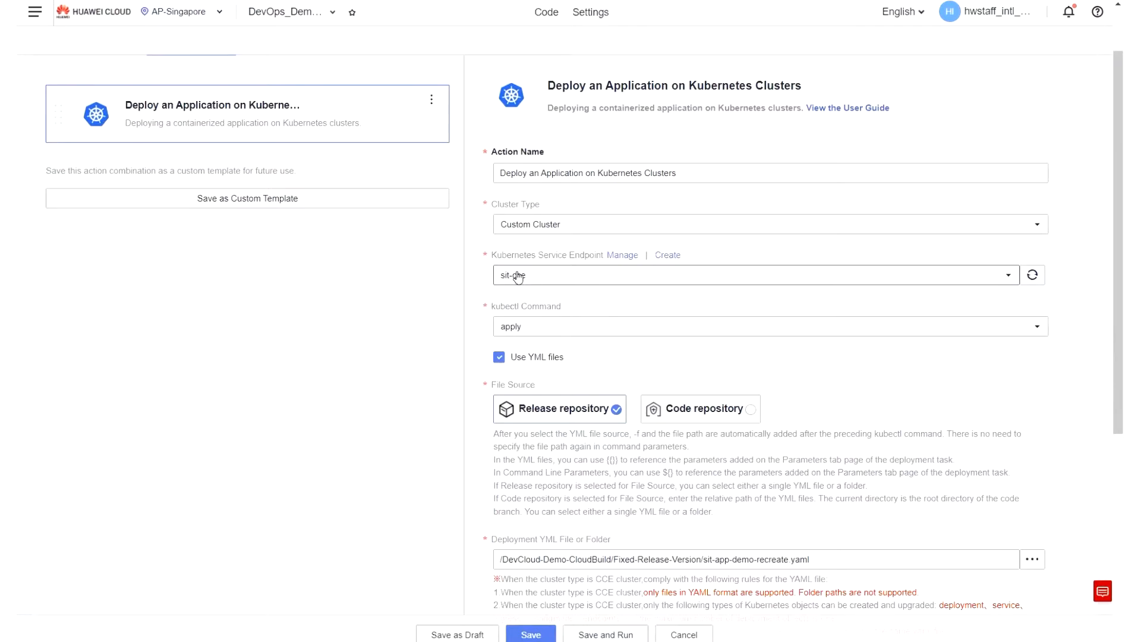
pyautogui.click(619, 257)
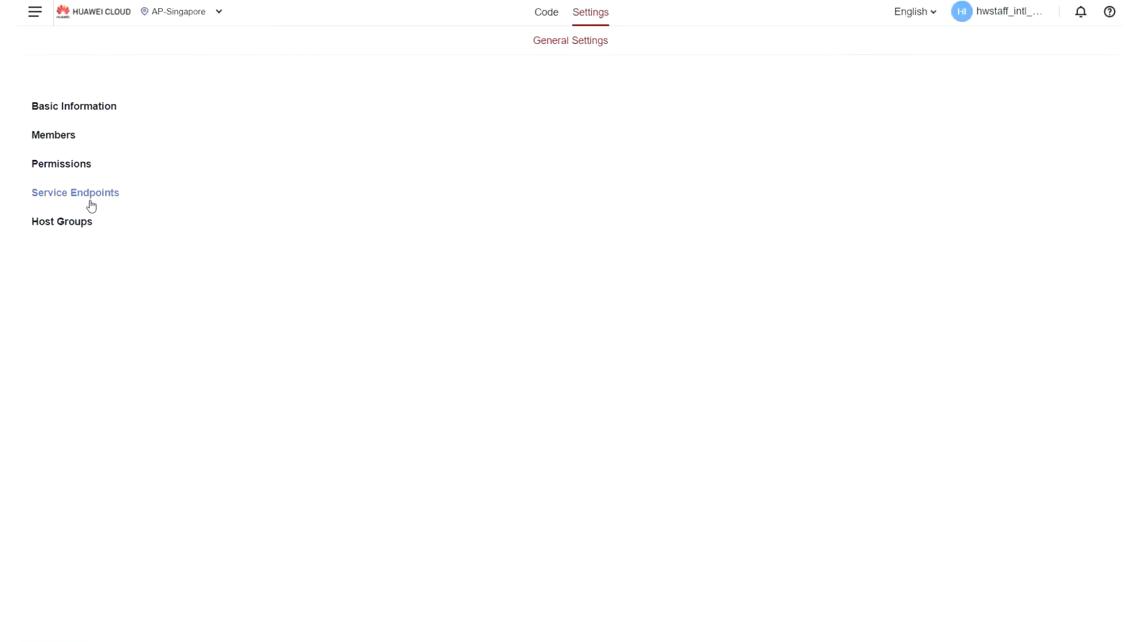
pyautogui.click(248, 240)
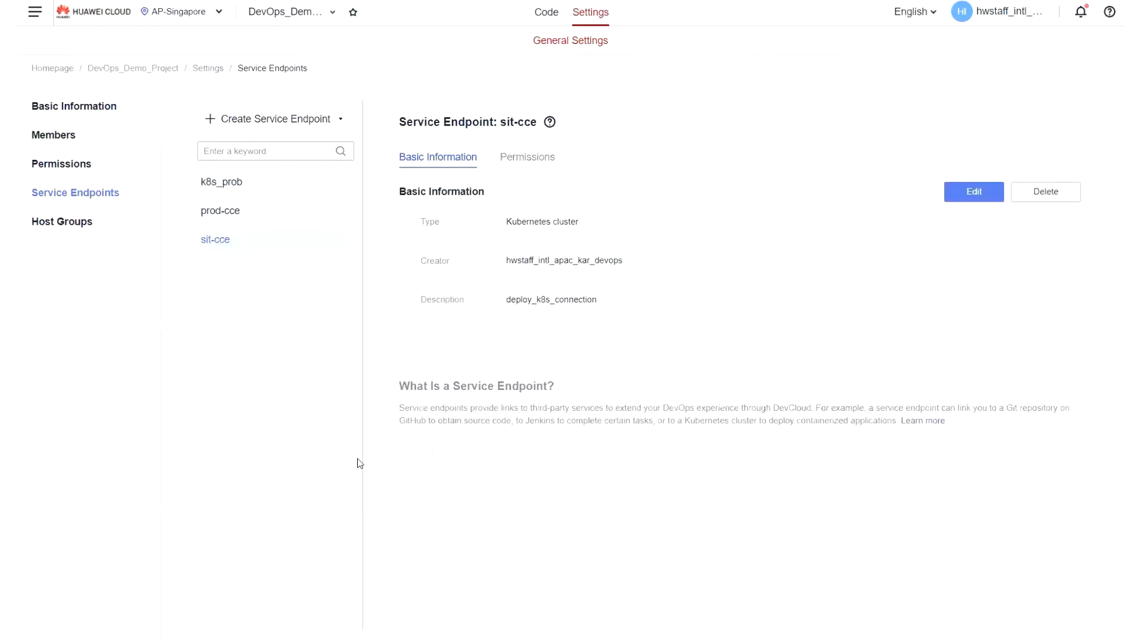
pyautogui.click(960, 190)
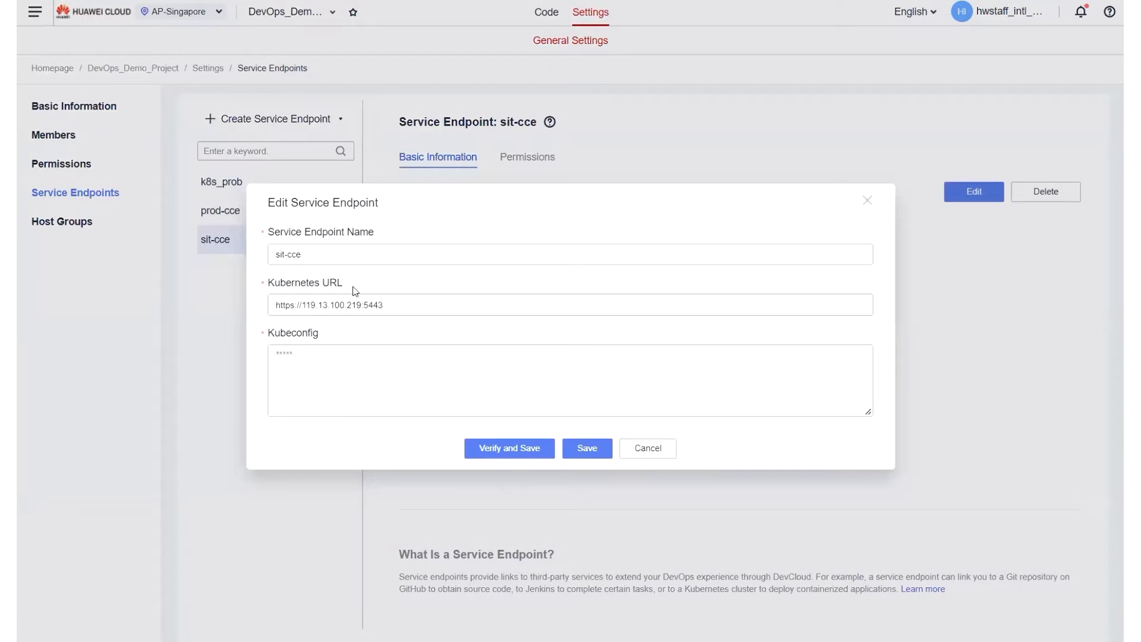
pyautogui.moveTo(325, 249); pyautogui.dragTo(221, 257)
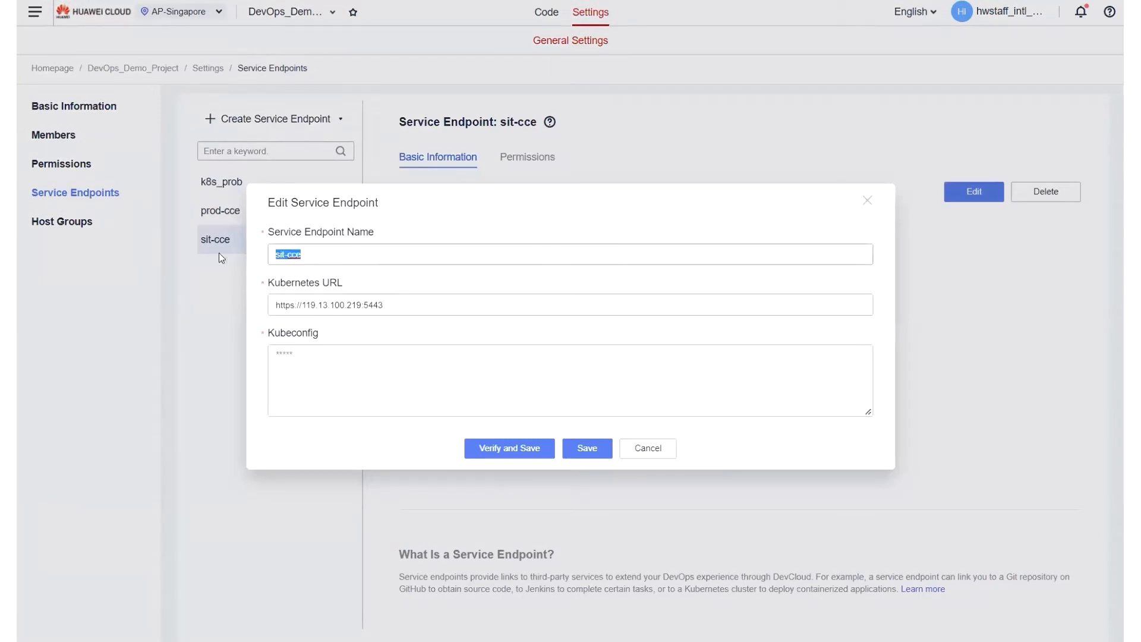
pyautogui.click(319, 254)
pyautogui.hotkey('ctrl', 'a')
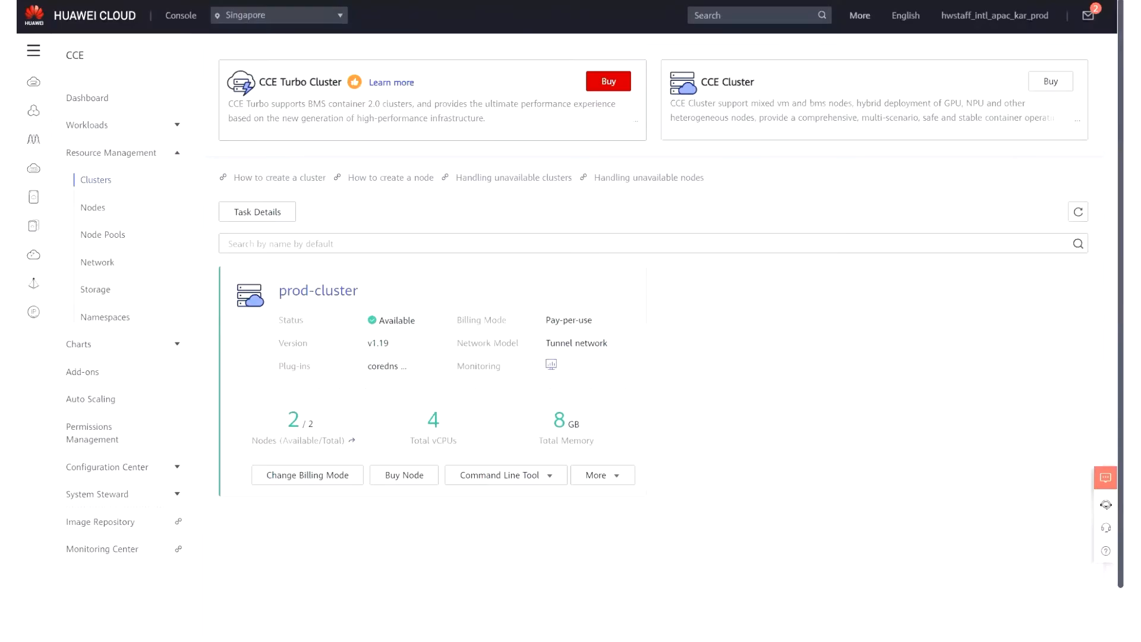
# Switch to the CCE console of the SIT account and open the kubectl details of sit-cluster.
pyautogui.click(745, 19)
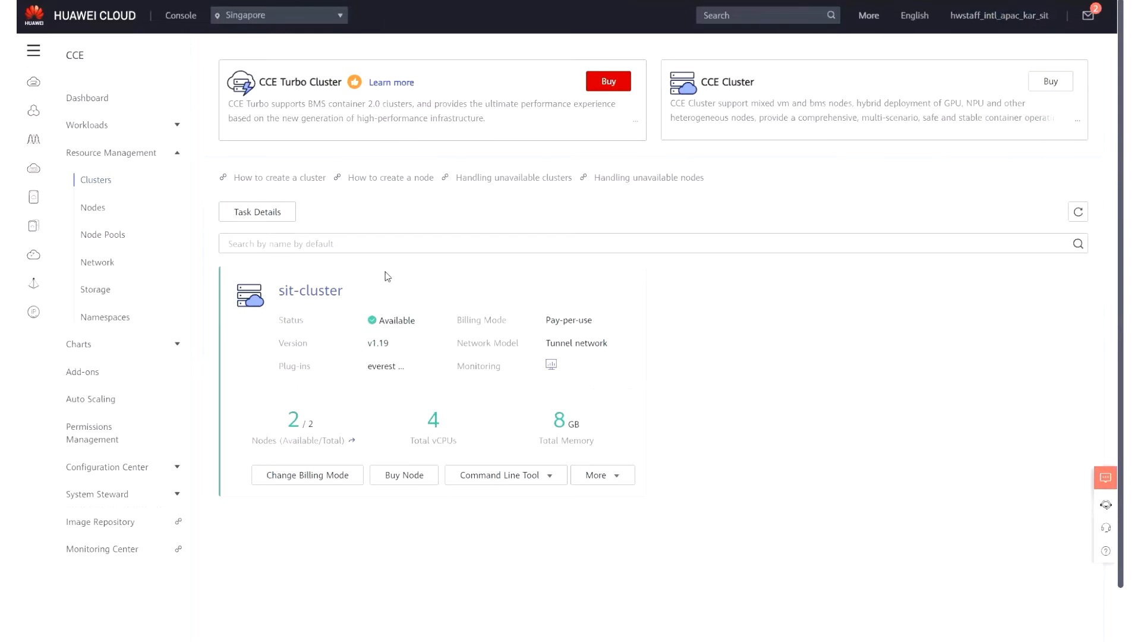
pyautogui.click(516, 477)
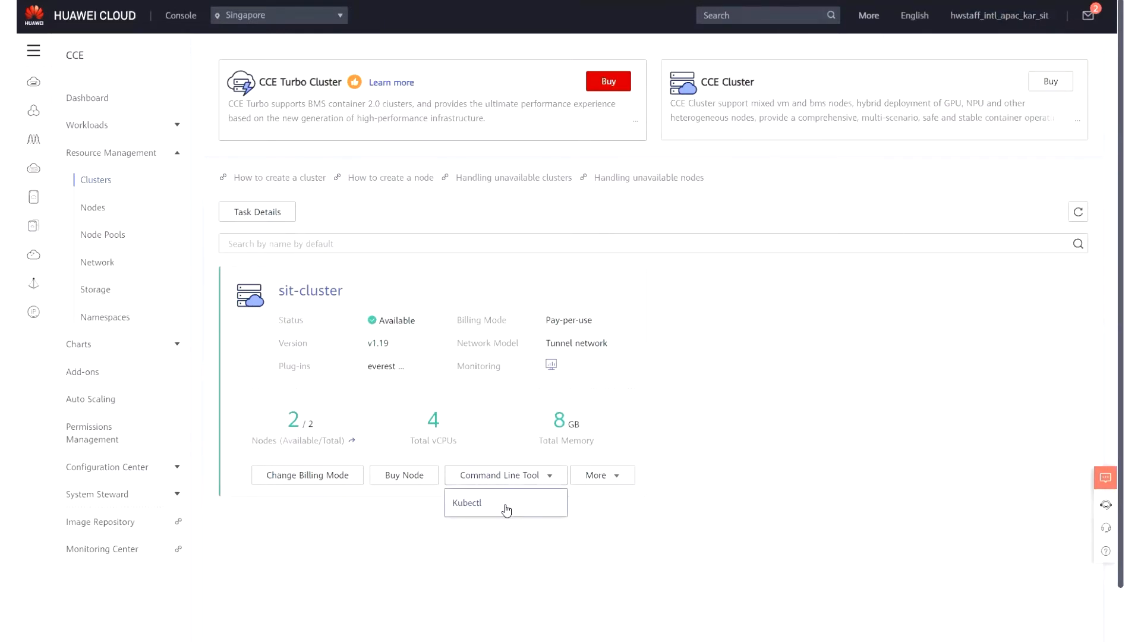
pyautogui.click(507, 507)
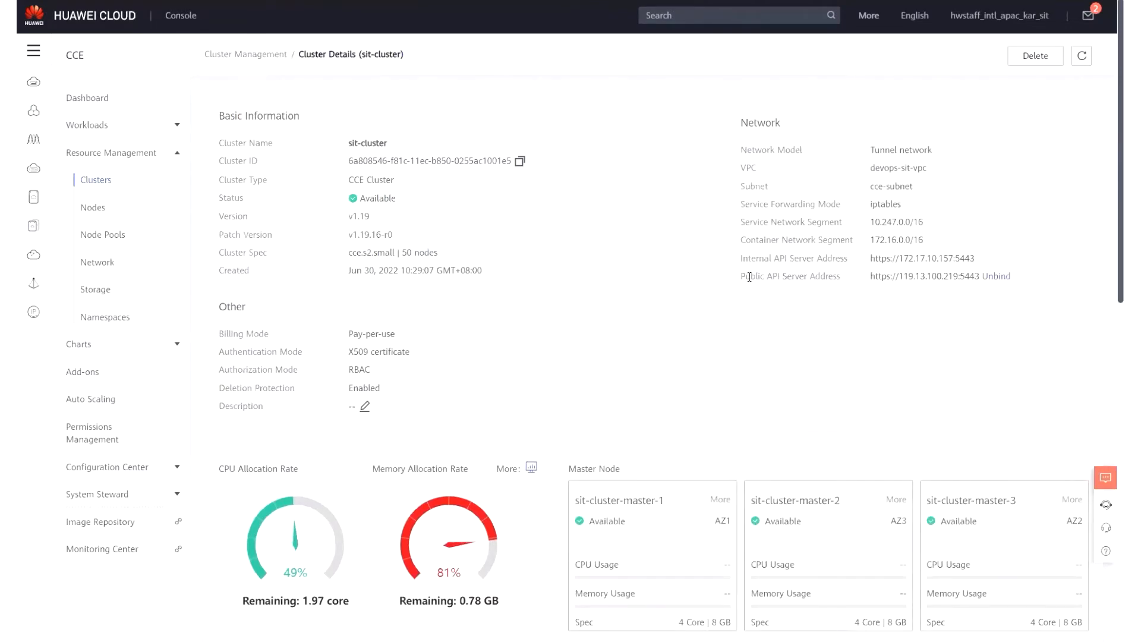
# Copy the public API server address from sit-cluster's network information.
pyautogui.moveTo(745, 277); pyautogui.dragTo(843, 279)
pyautogui.click(830, 289)
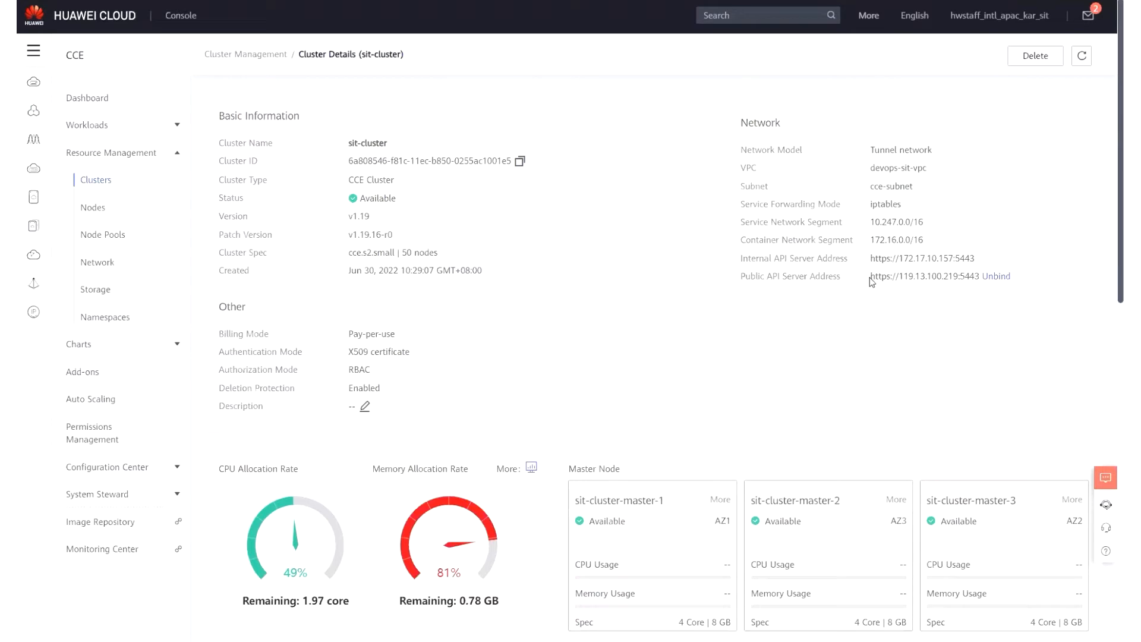
pyautogui.moveTo(871, 277); pyautogui.dragTo(980, 276)
pyautogui.rightClick(947, 292)
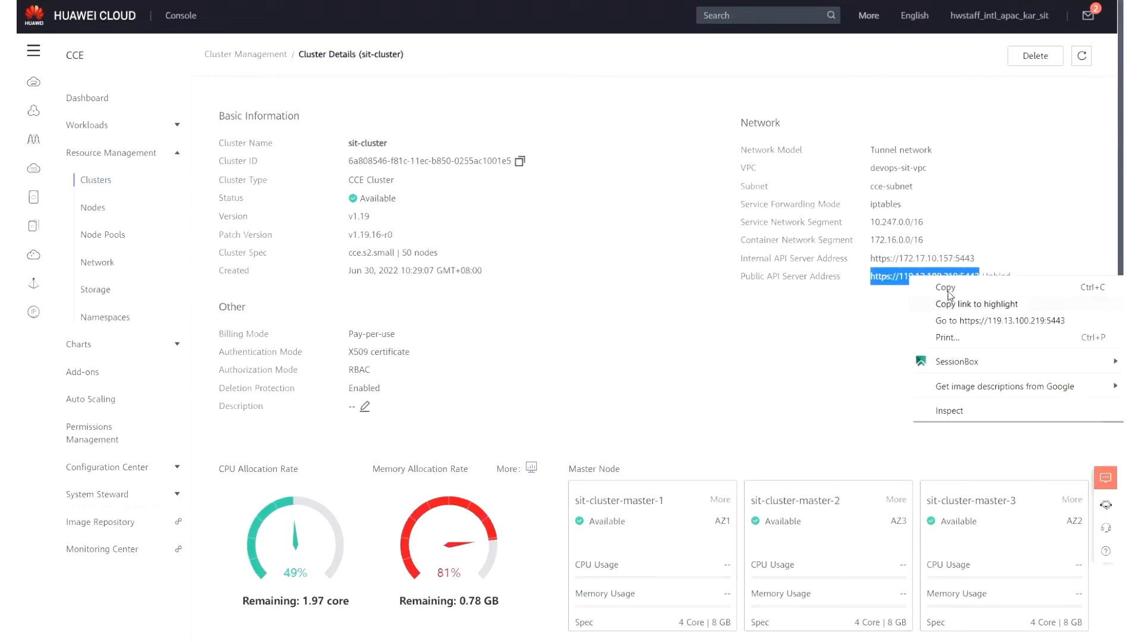
pyautogui.click(946, 289)
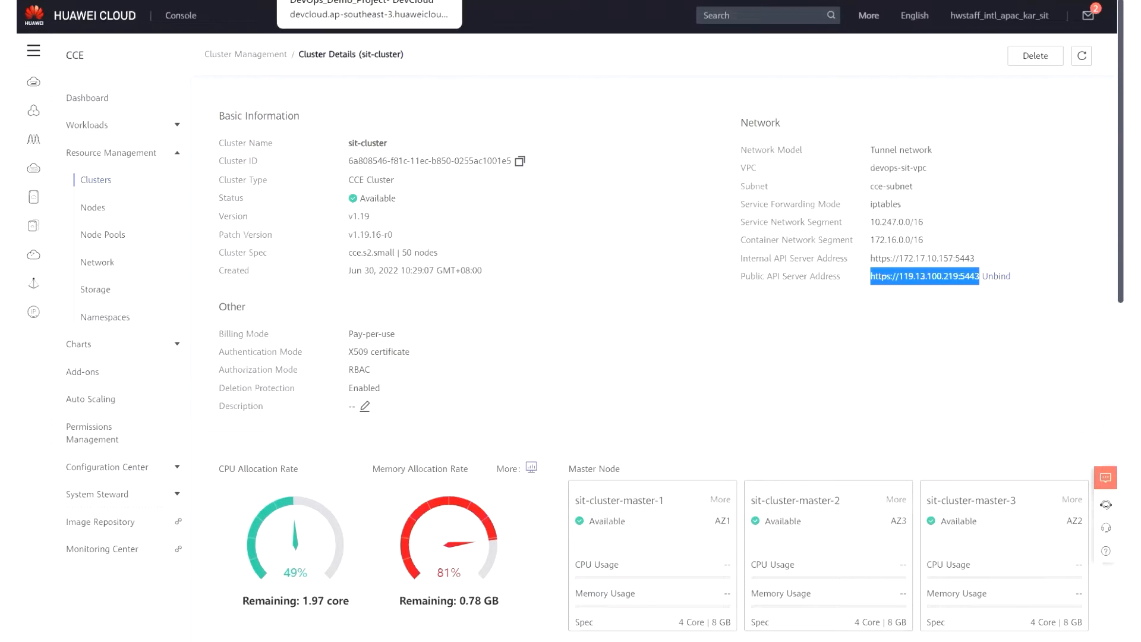
pyautogui.click(345, 3)
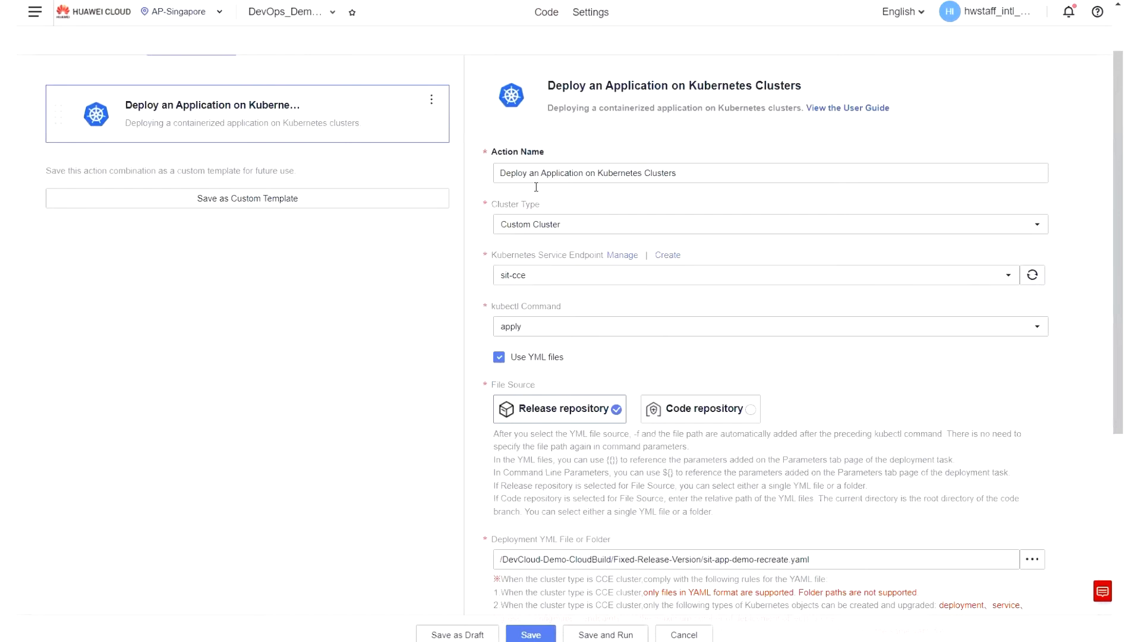
pyautogui.scroll(-2, 670, 410)
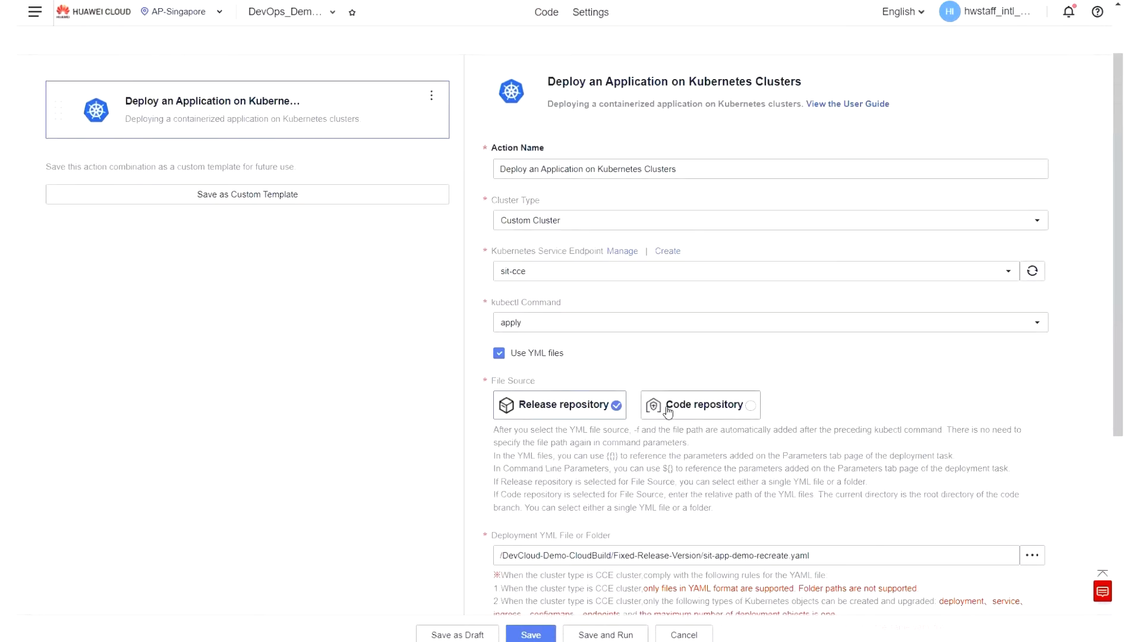
pyautogui.scroll(3, 626, 377)
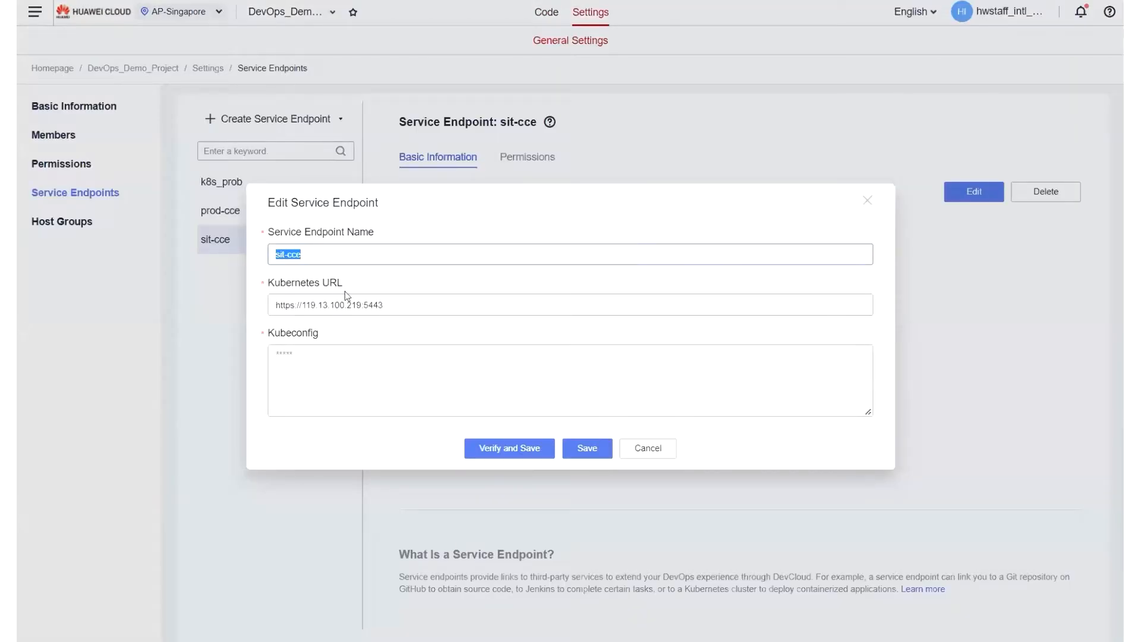
pyautogui.moveTo(410, 305); pyautogui.dragTo(267, 305)
pyautogui.hotkey('ctrl', 'v')
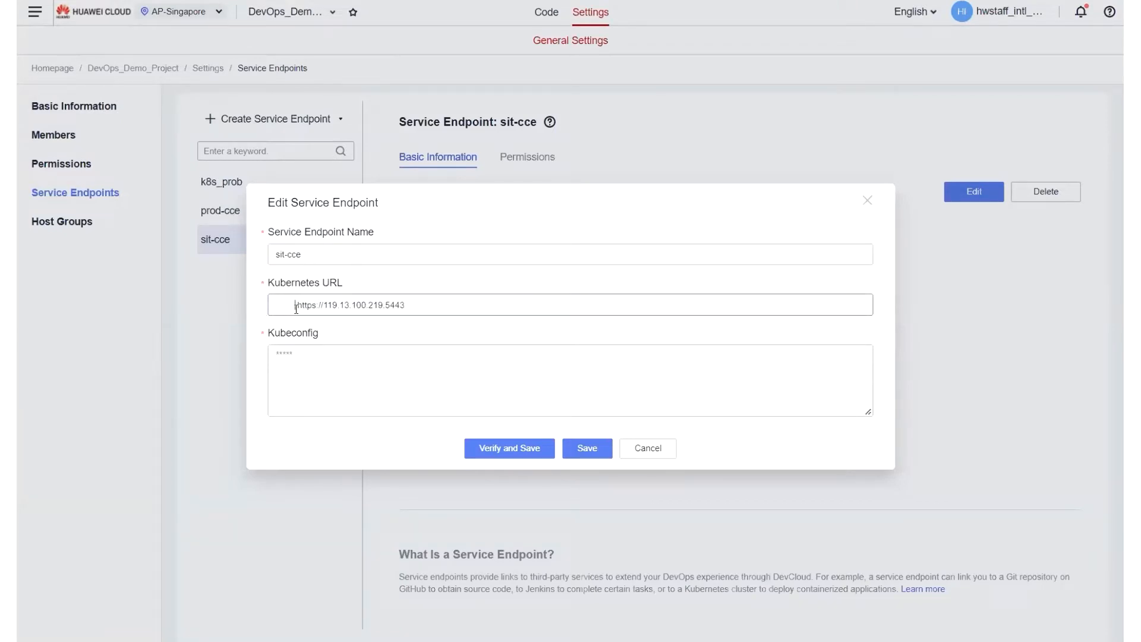
pyautogui.click(295, 306)
pyautogui.press('BackSpace')
pyautogui.press('BackSpace')
pyautogui.press('BackSpace')
pyautogui.press('BackSpace')
pyautogui.press('BackSpace')
pyautogui.press('BackSpace')
pyautogui.press('BackSpace')
pyautogui.press('BackSpace')
pyautogui.press('BackSpace')
# Go back to sit-cluster in the CCE console and download its kubectl configuration file with a 5-year X.509 certificate.
pyautogui.click(850, 0)
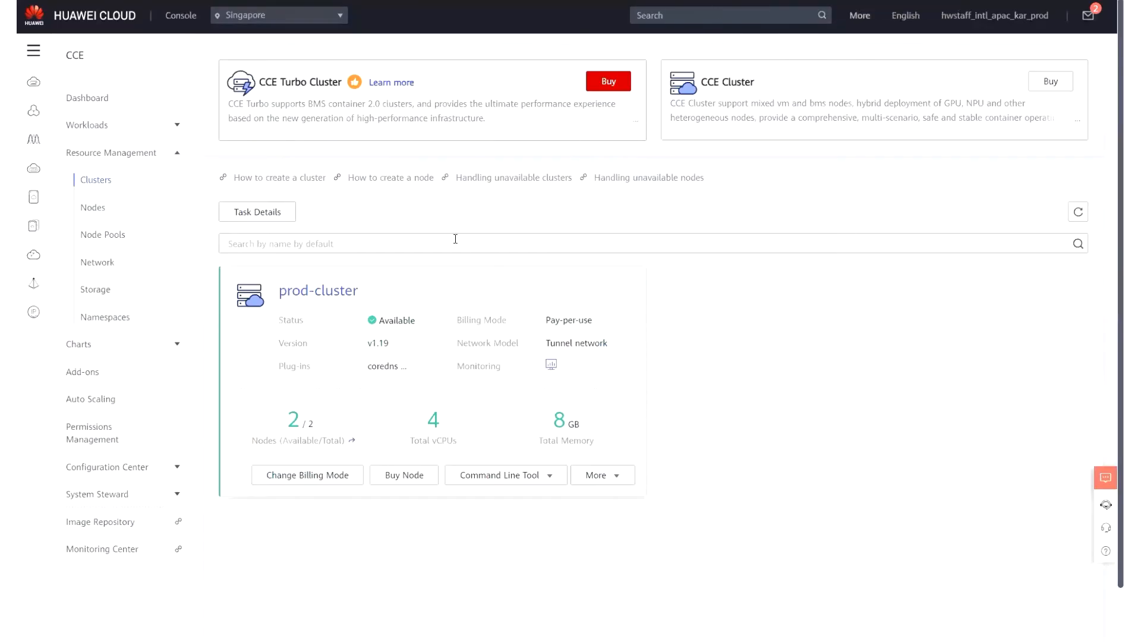
pyautogui.click(725, 0)
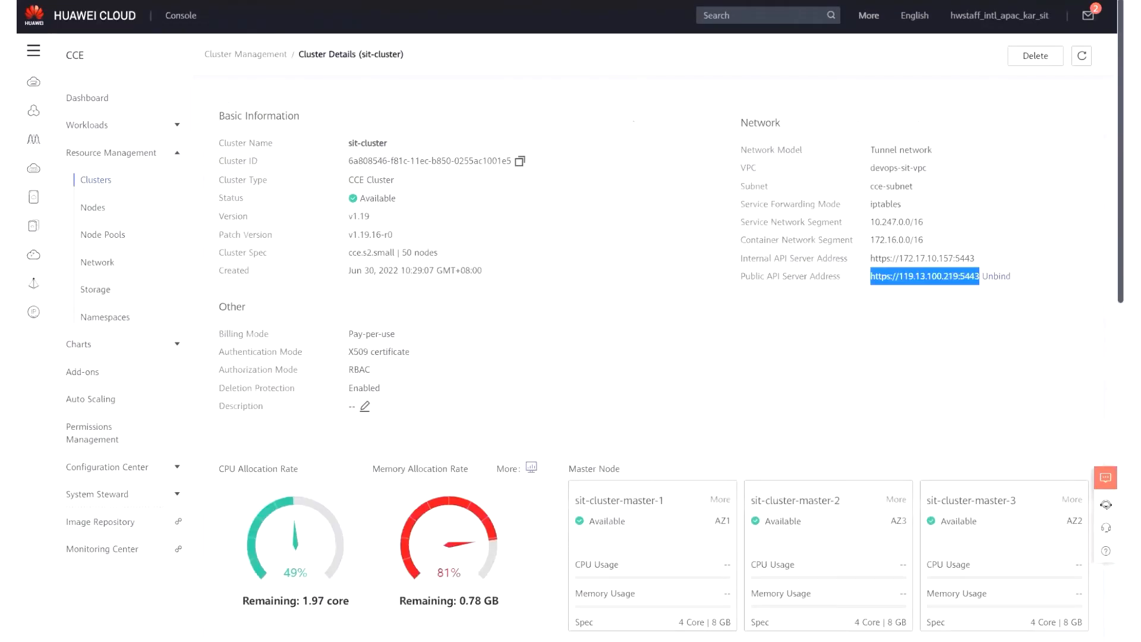
pyautogui.scroll(-8, 328, 278)
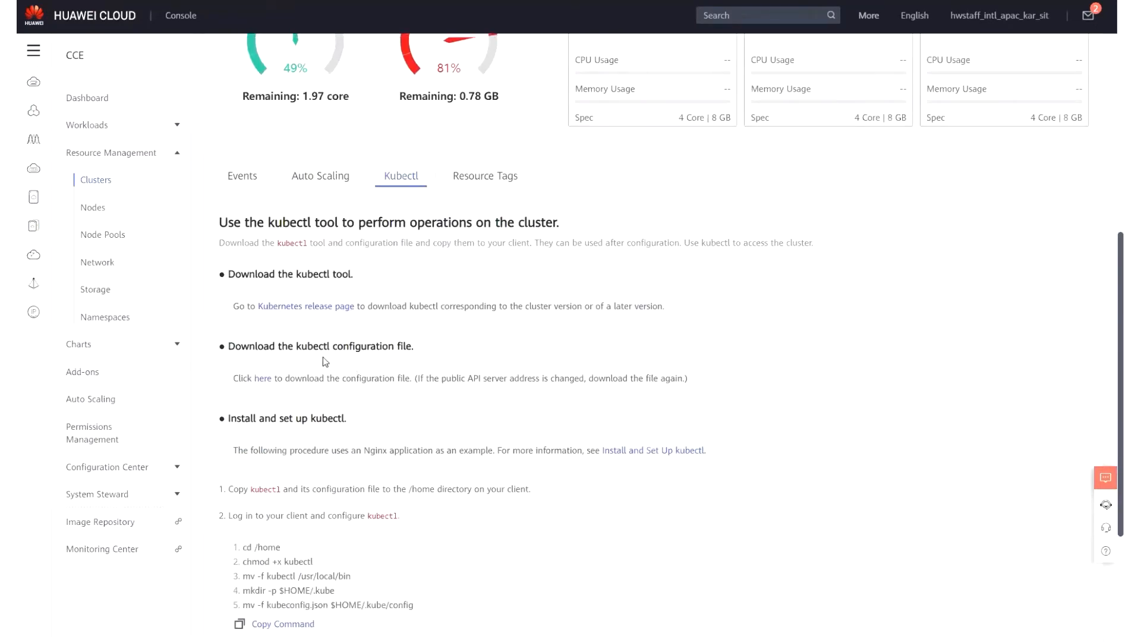
pyautogui.click(264, 378)
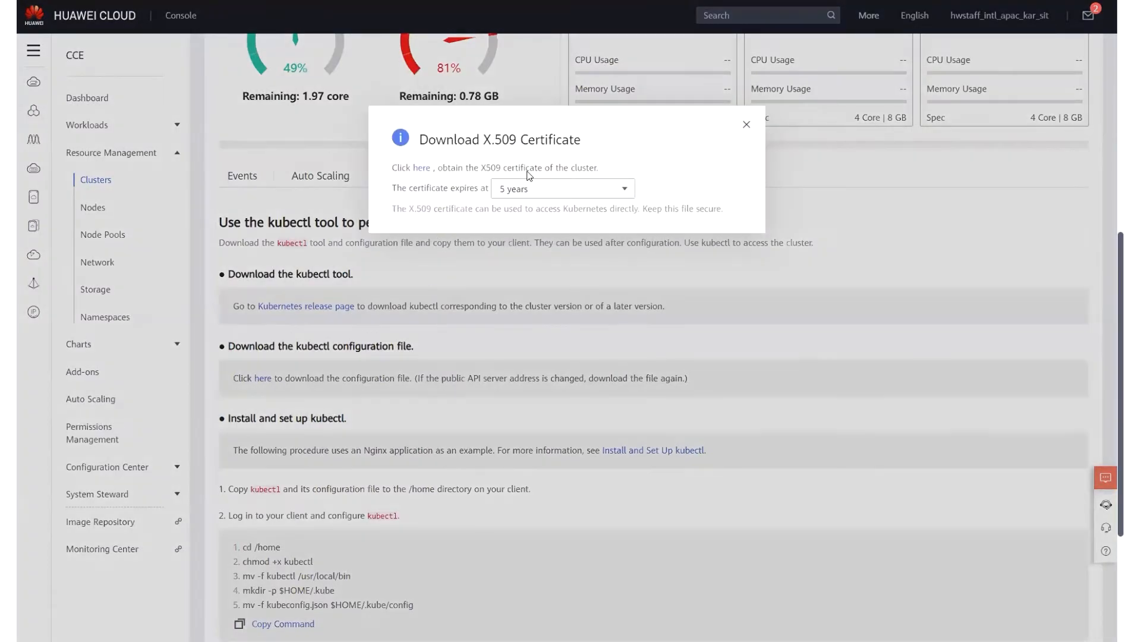
pyautogui.click(423, 170)
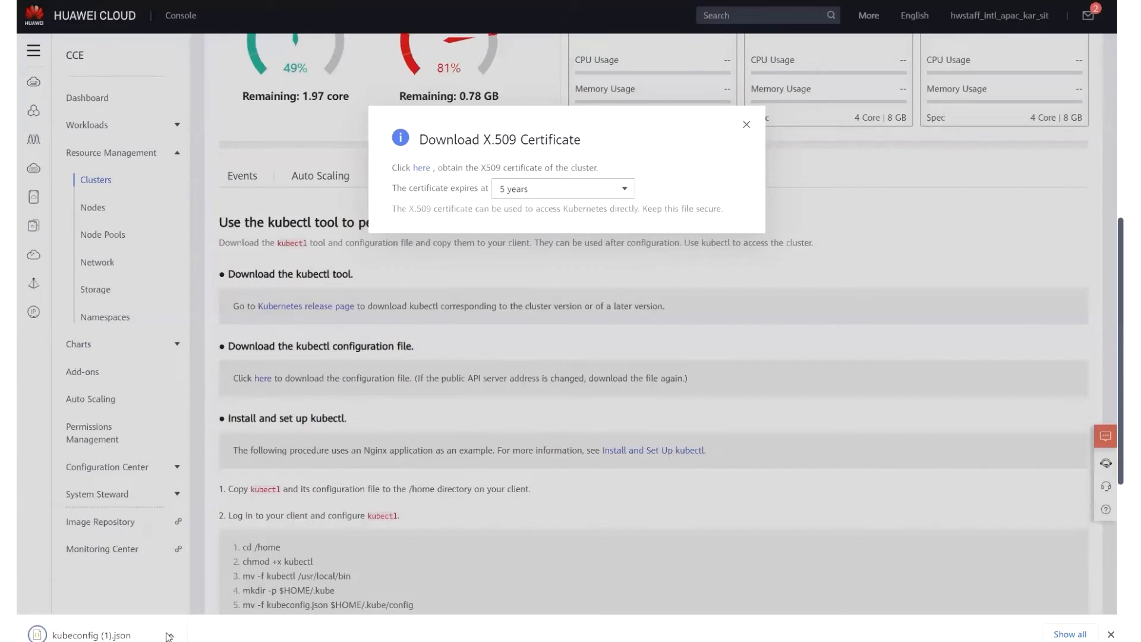
# Open the downloaded kubeconfig (1).json in Visual Studio Code, copy its entire content and close the editor.
pyautogui.click(170, 635)
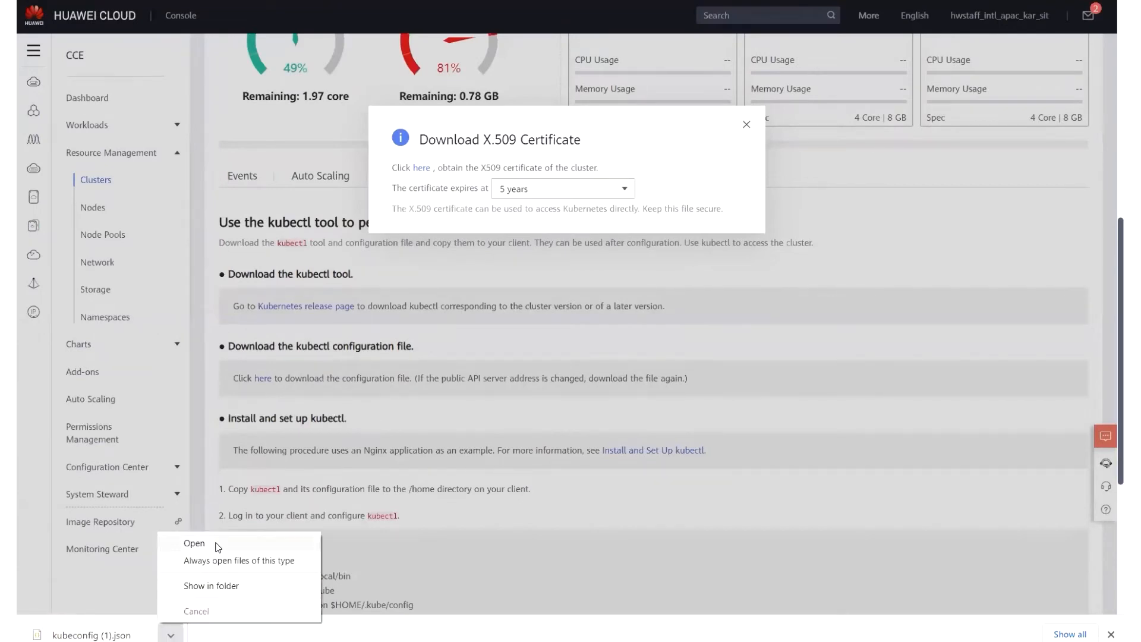
pyautogui.click(194, 543)
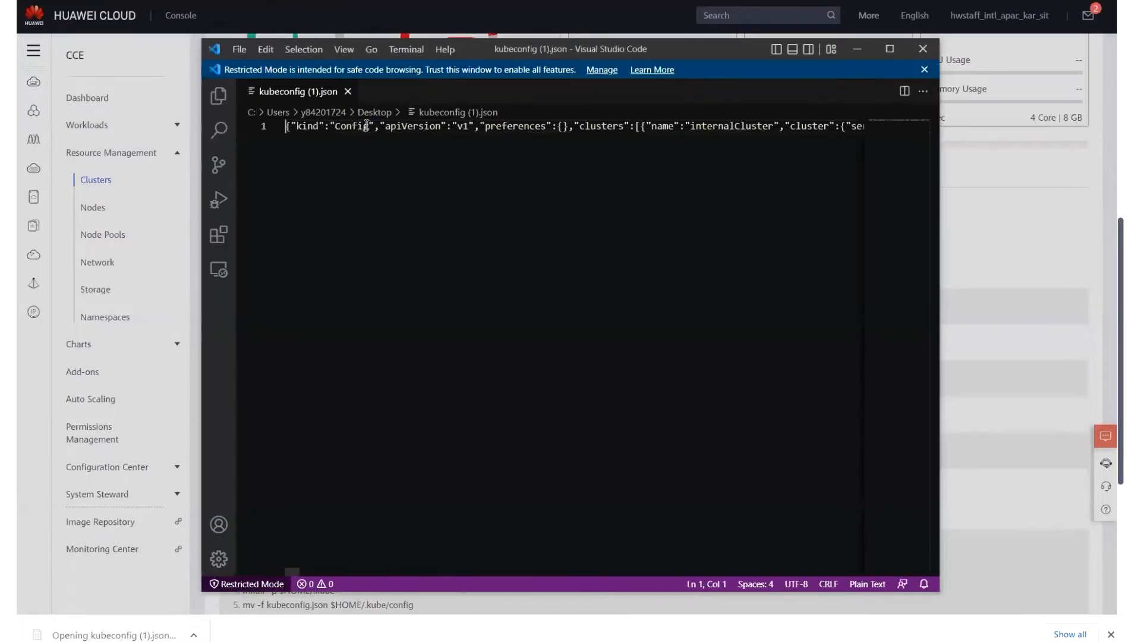
pyautogui.click(365, 125)
pyautogui.hotkey('ctrl', 'a')
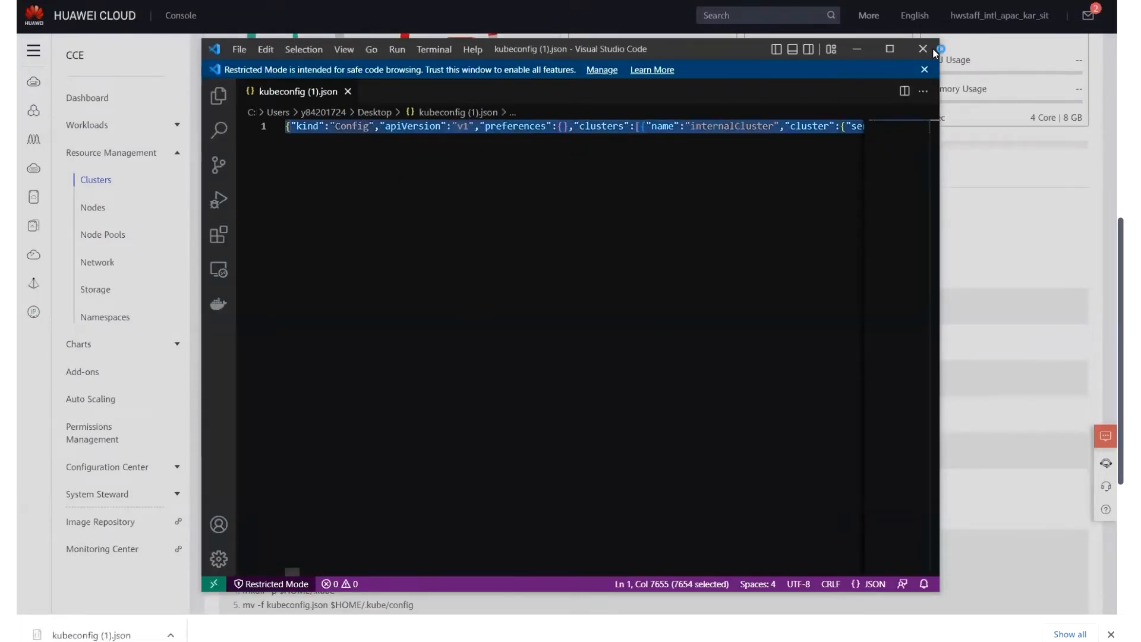
pyautogui.click(923, 48)
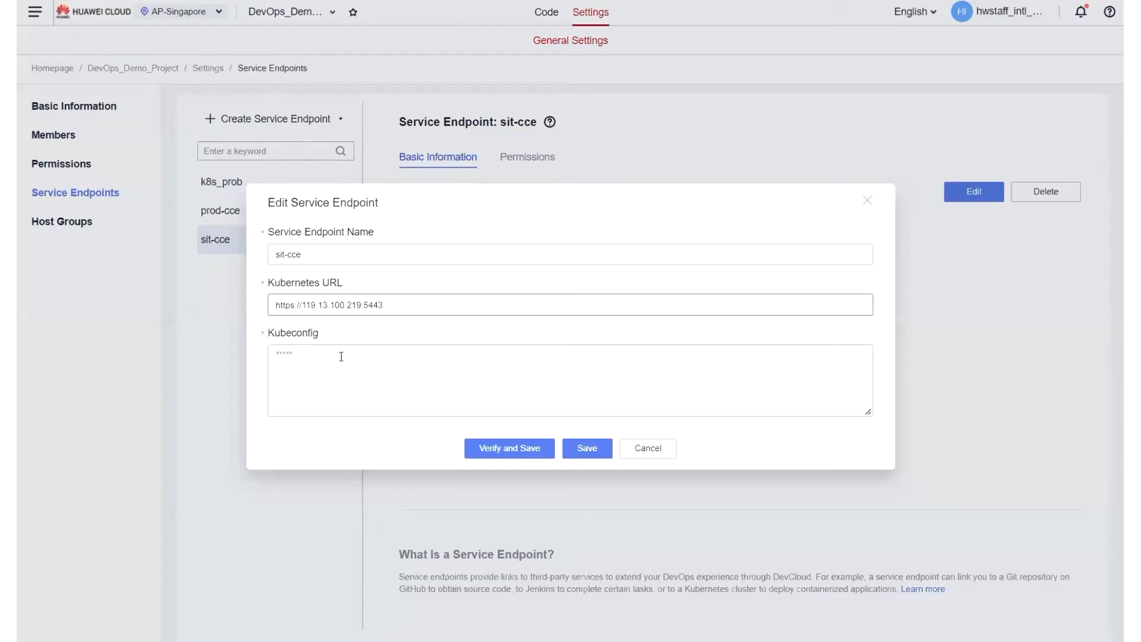
# Return to the sit-cce endpoint in DevCloud, paste the copied cluster credentials as its Kubeconfig and save the endpoint.
pyautogui.click(342, 357)
pyautogui.hotkey('ctrl', 'v')
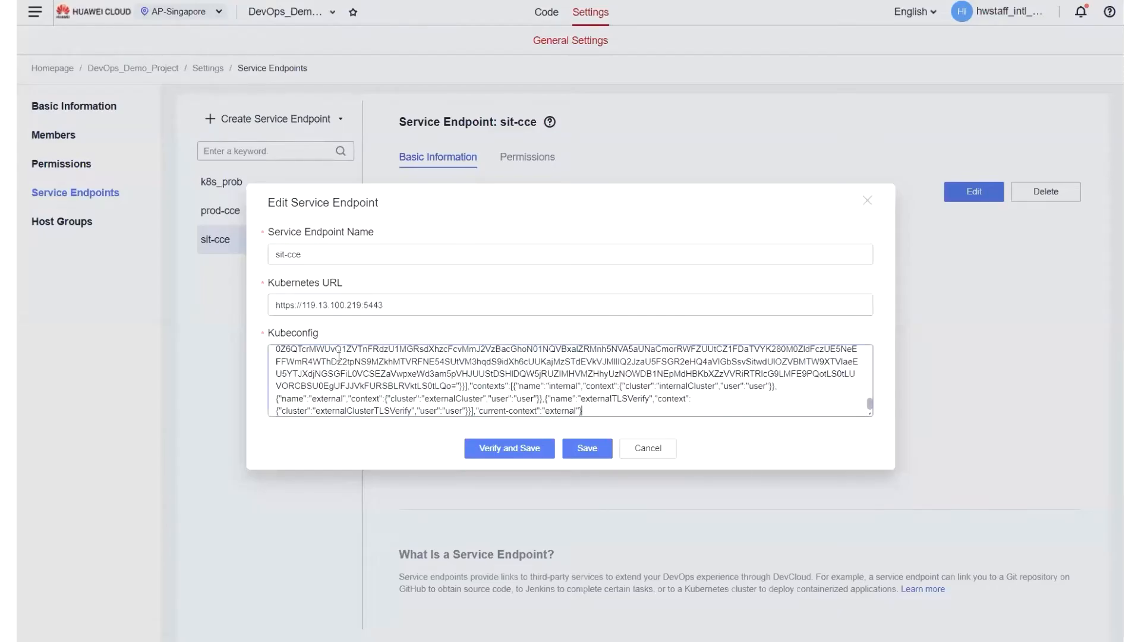
pyautogui.scroll(10, 369, 379)
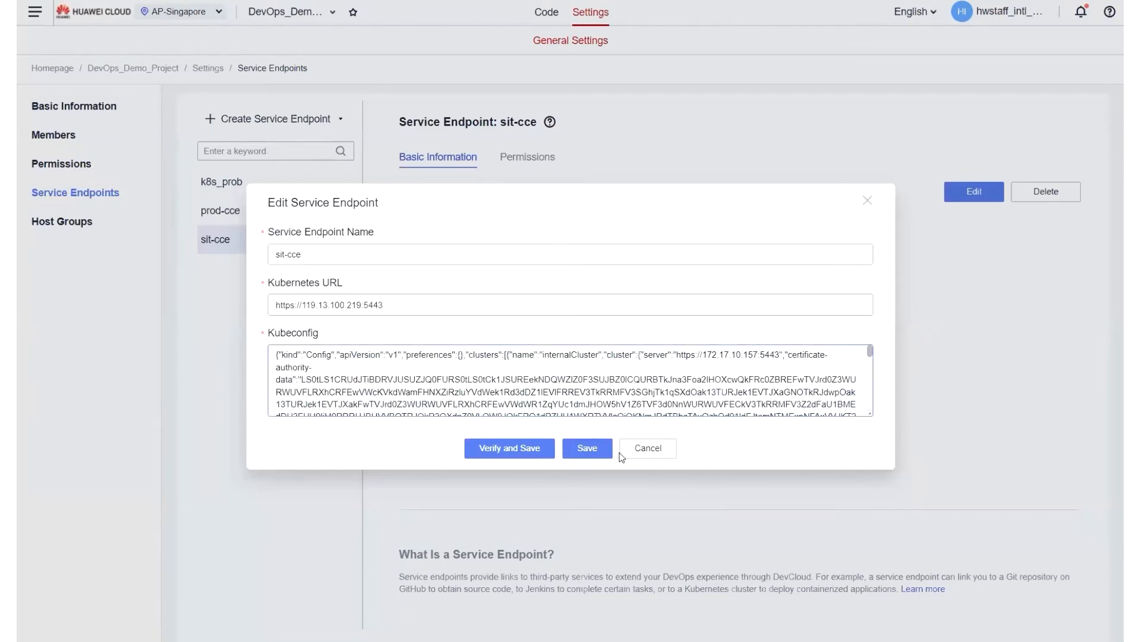
pyautogui.click(574, 449)
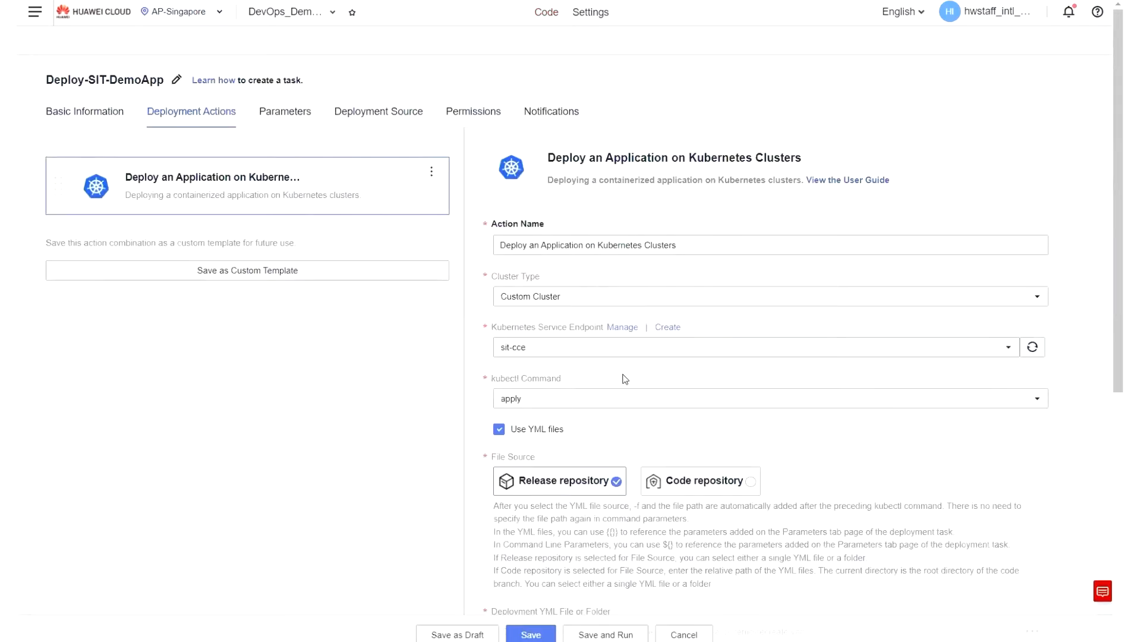
# Return to the Deploy-SIT-DemoApp task and select sit-cce as the Kubernetes service endpoint of the deployment action.
pyautogui.scroll(-1, 546, 297)
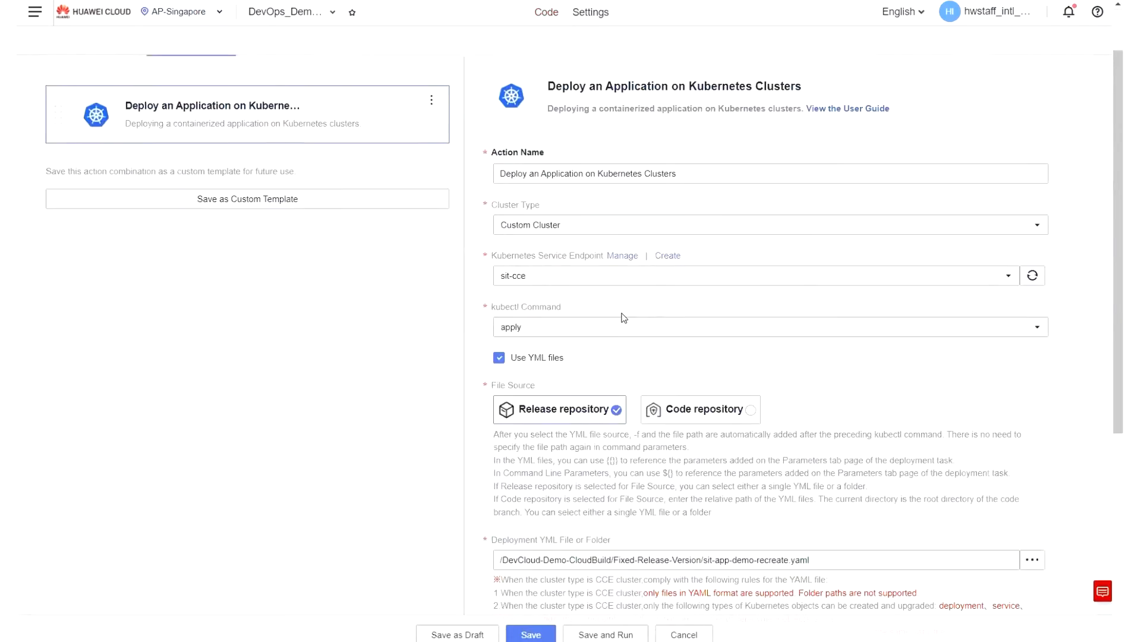
pyautogui.click(545, 275)
pyautogui.click(526, 378)
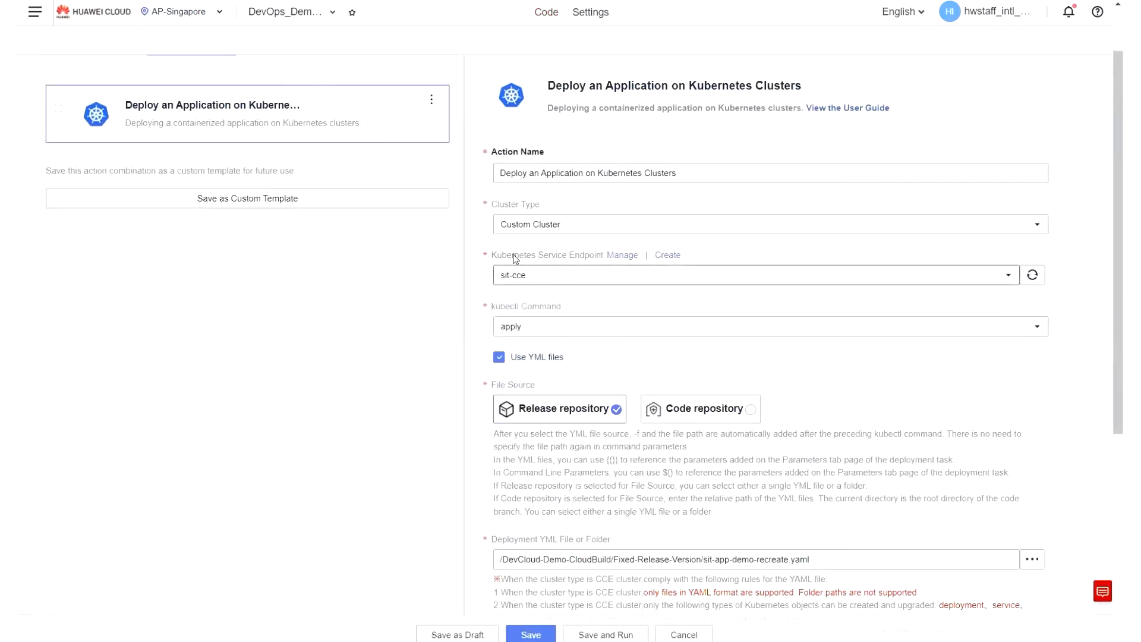
# Review the deployment action's kubectl command, YML file source, deployment YML file path and command parameters.
pyautogui.scroll(-2, 593, 275)
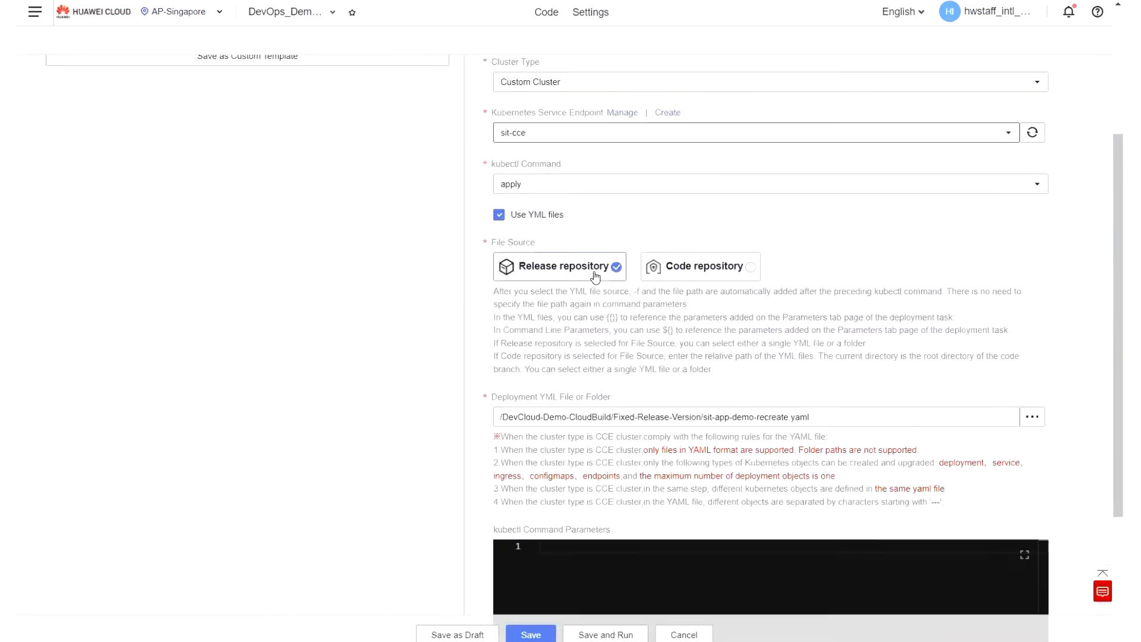
pyautogui.click(511, 183)
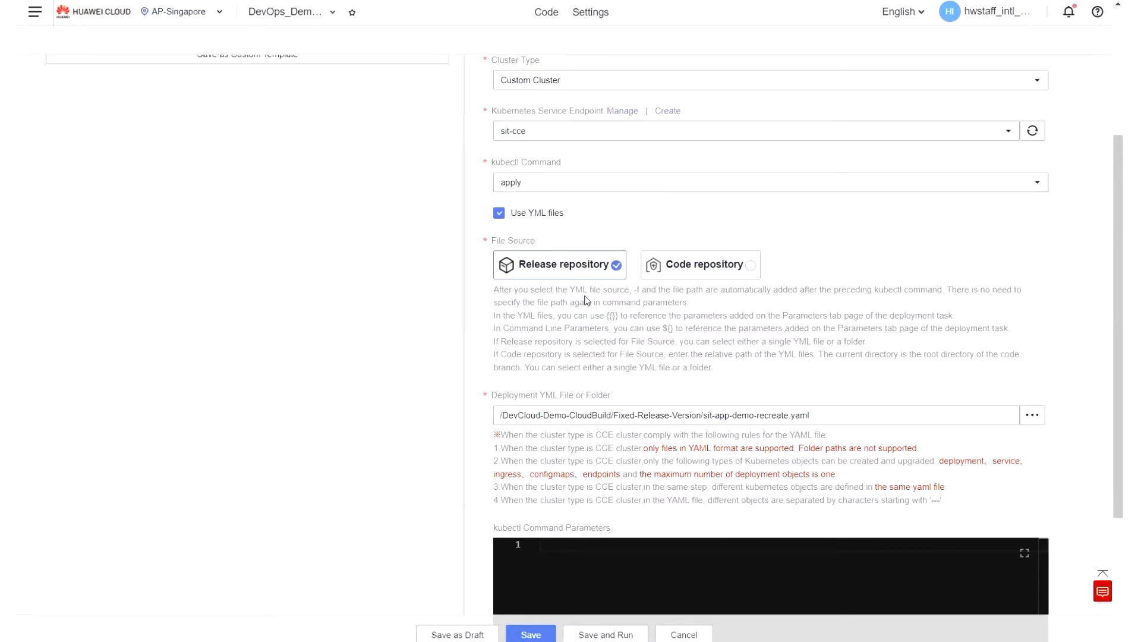
pyautogui.scroll(-1, 586, 300)
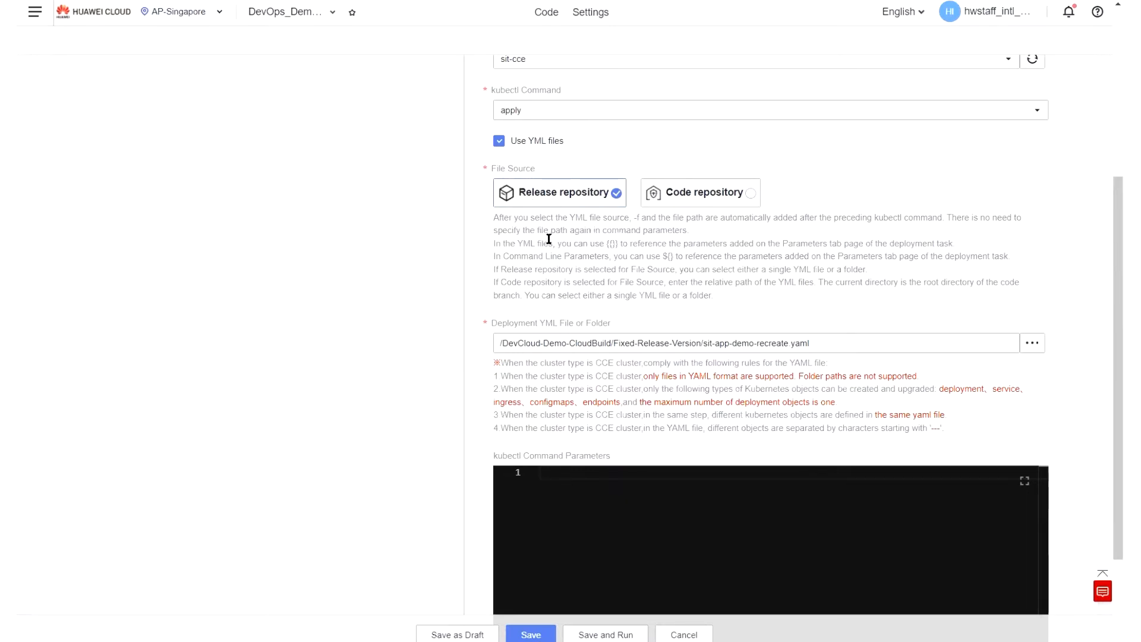
pyautogui.scroll(-2, 569, 296)
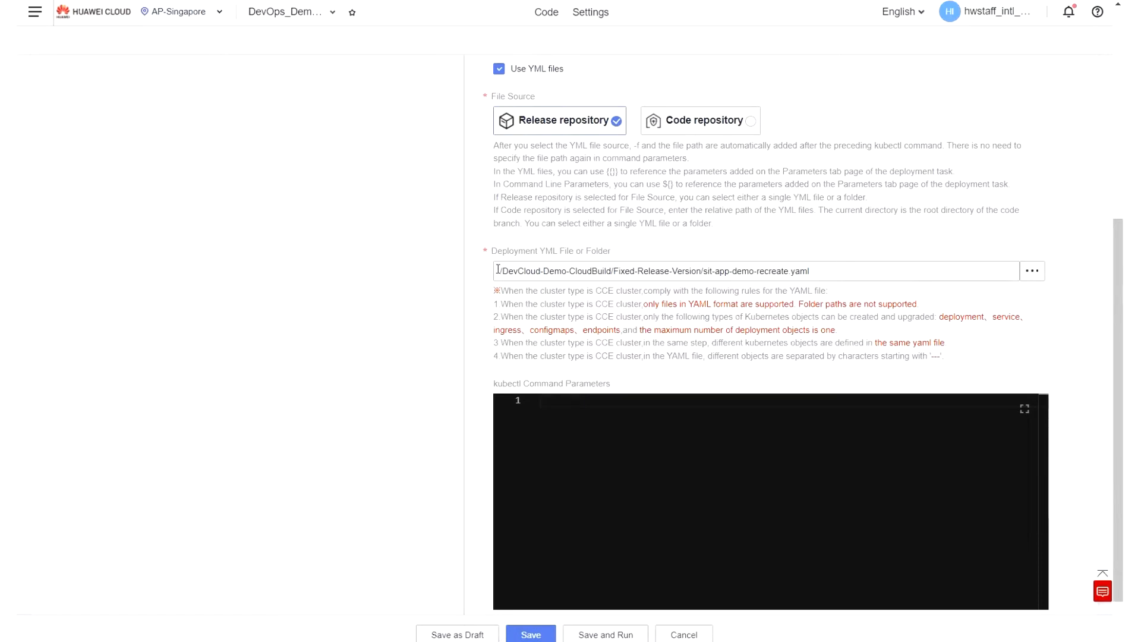
# Check the deployment YML file path, command parameters and action control of the deployment action, and save the Deploy-SIT-DemoApp task.
pyautogui.moveTo(500, 271); pyautogui.dragTo(844, 269)
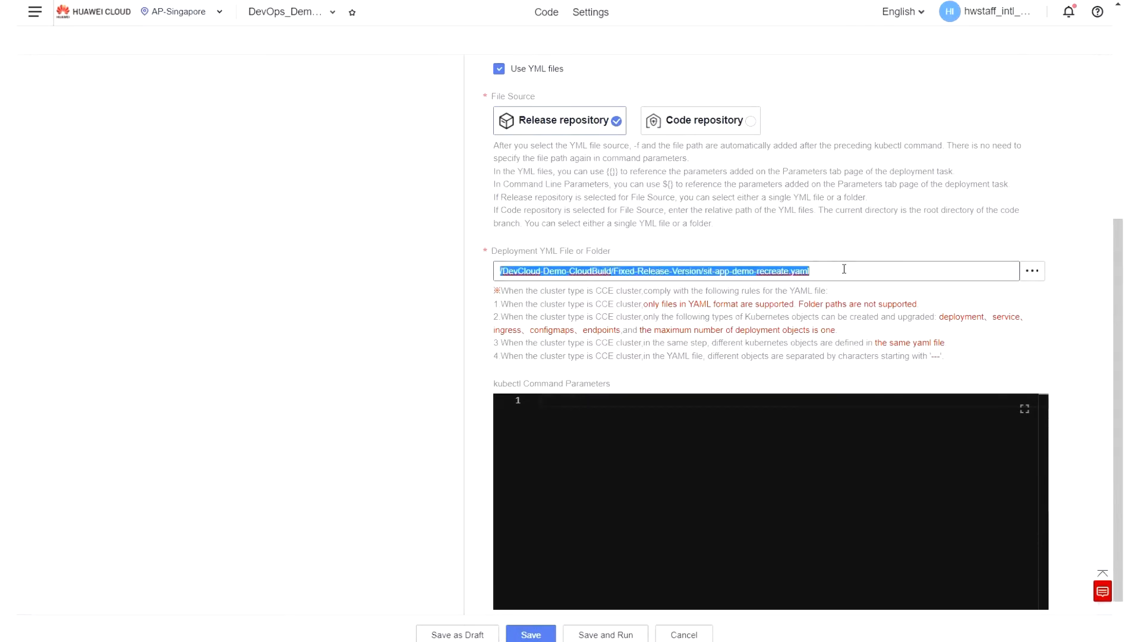
pyautogui.click(844, 269)
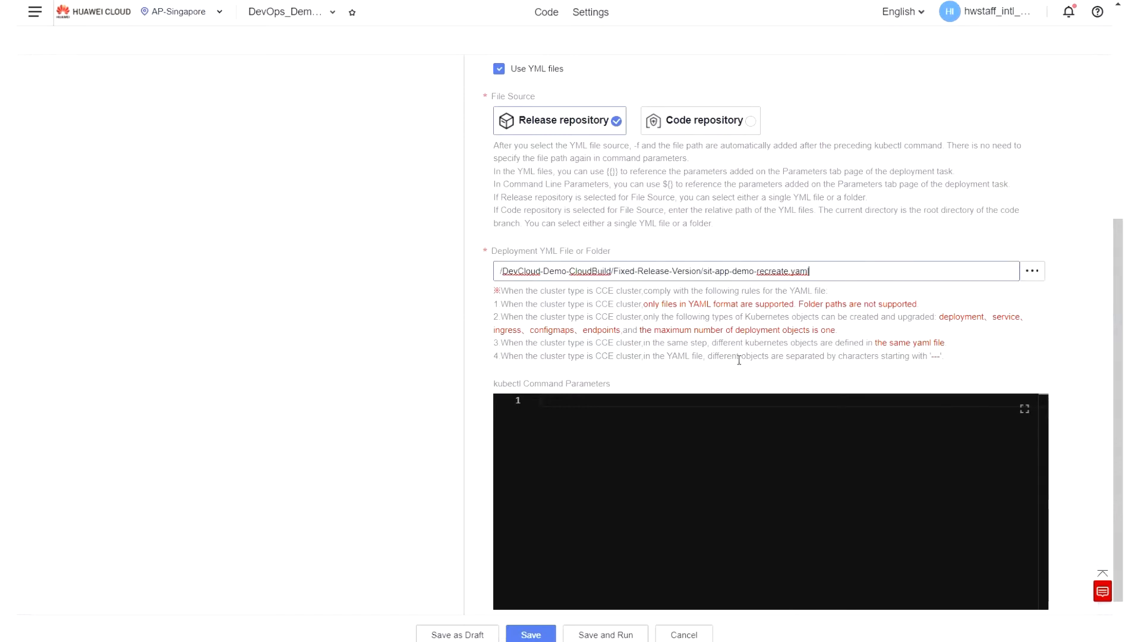
pyautogui.scroll(-1, 739, 360)
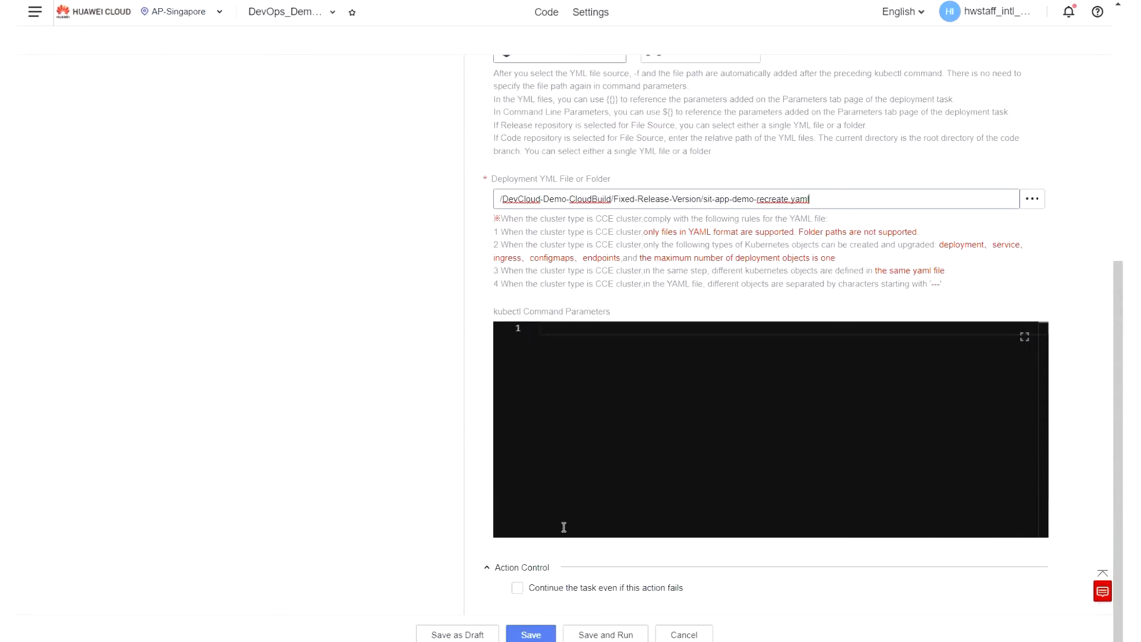
pyautogui.scroll(6, 467, 436)
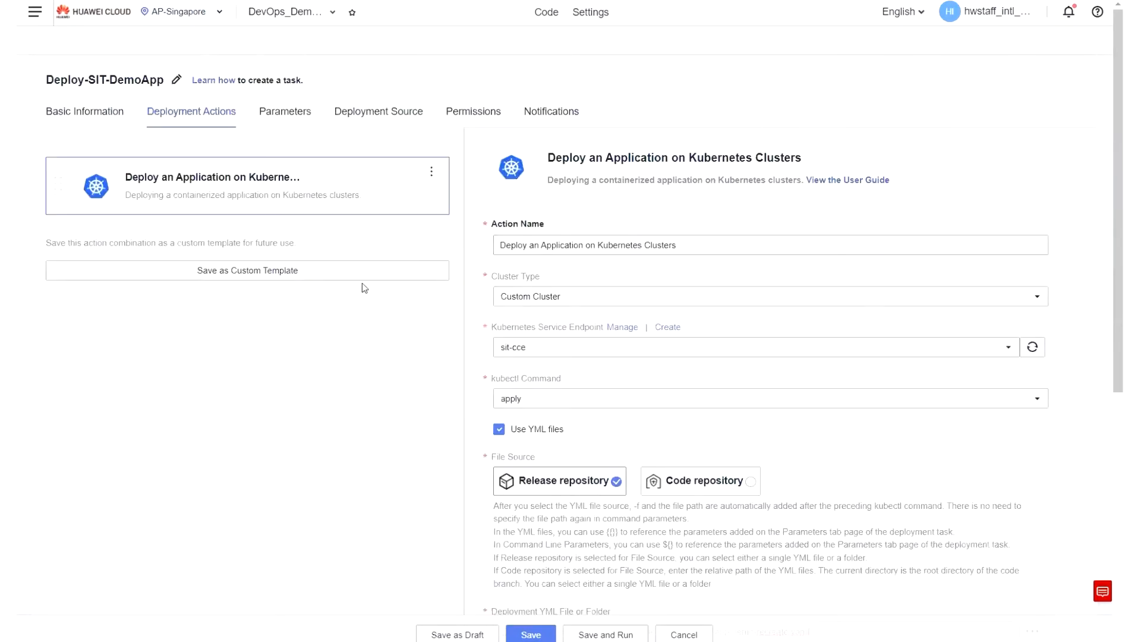
pyautogui.scroll(-6, 457, 428)
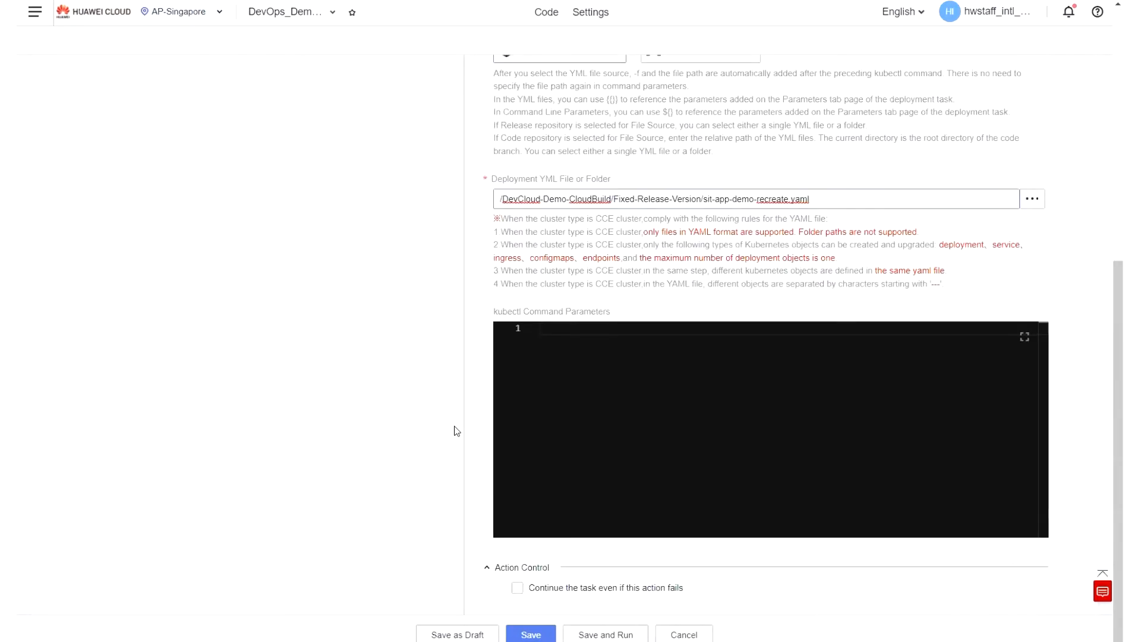
pyautogui.click(528, 637)
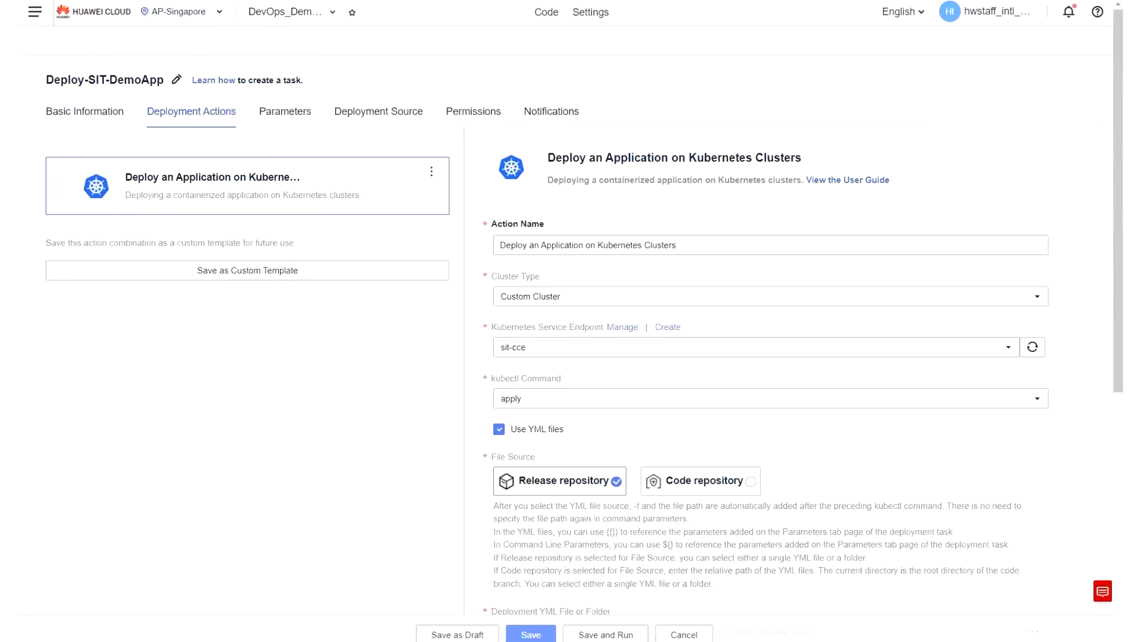
# Return to the CloudDeploy task list and open the Deploy-SIT-UnitTest task for editing.
pyautogui.hotkey('alt', 'Left')
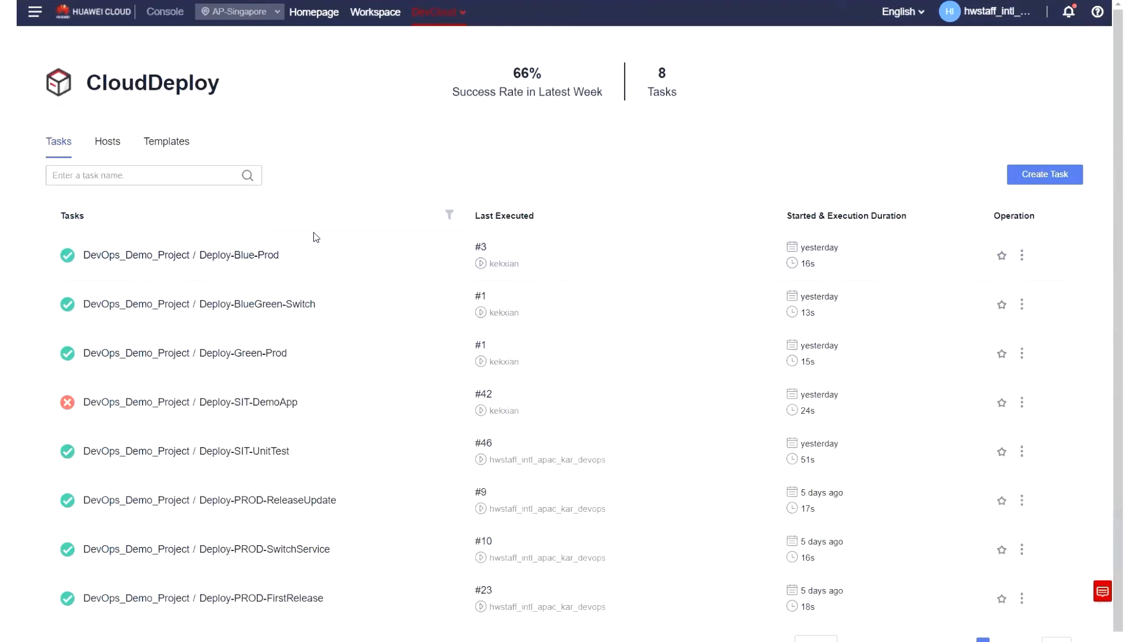
pyautogui.scroll(-1, 315, 237)
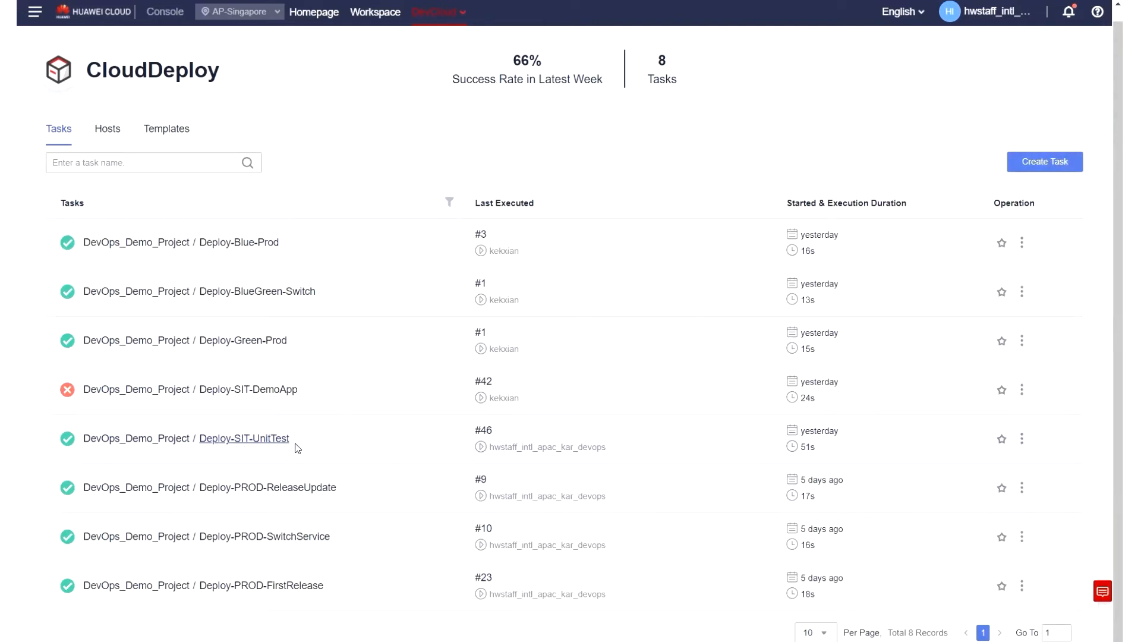
pyautogui.click(1023, 440)
pyautogui.click(999, 486)
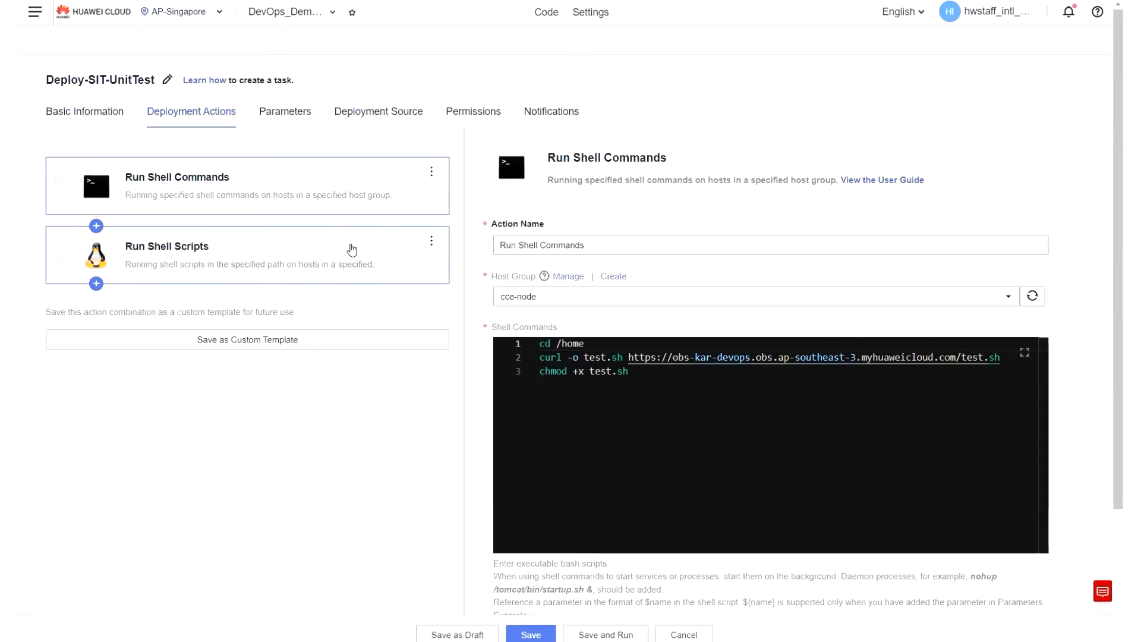
# Pick cce-node as the Run Shell Commands action's host group and dismiss applying it to the subsequent actions.
pyautogui.scroll(-1, 616, 298)
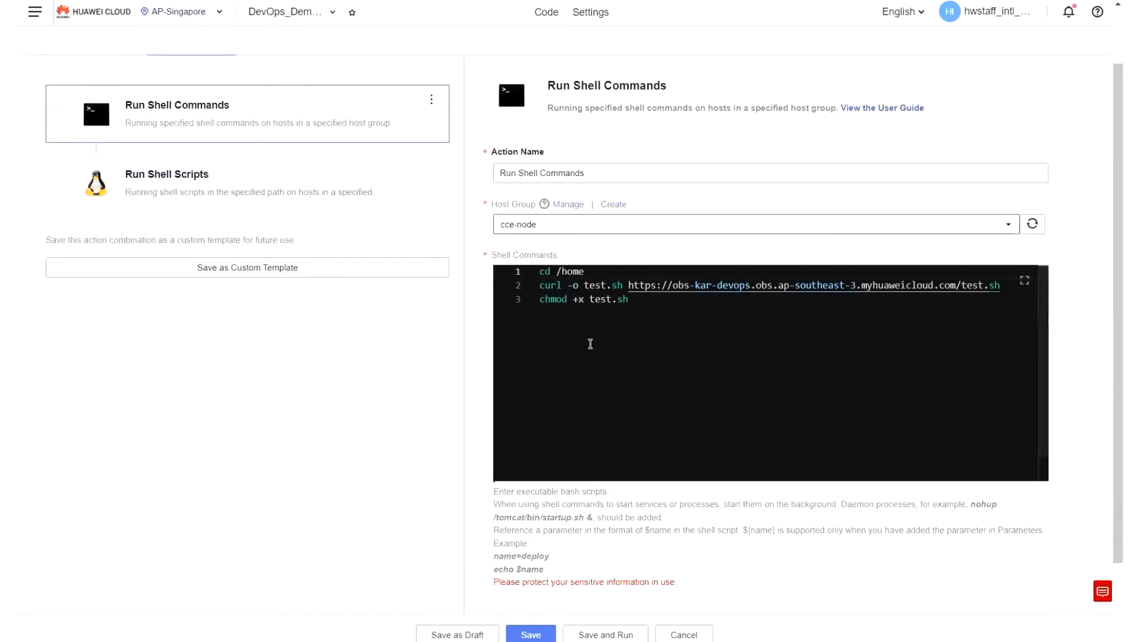
pyautogui.moveTo(589, 274); pyautogui.dragTo(543, 273)
pyautogui.click(586, 275)
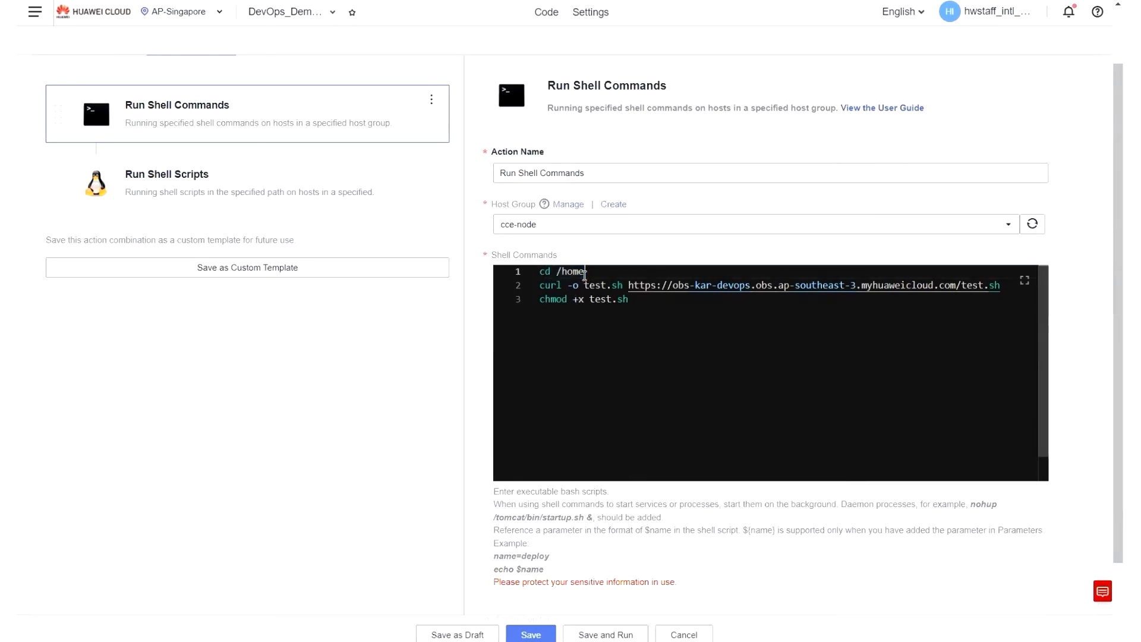
pyautogui.click(561, 232)
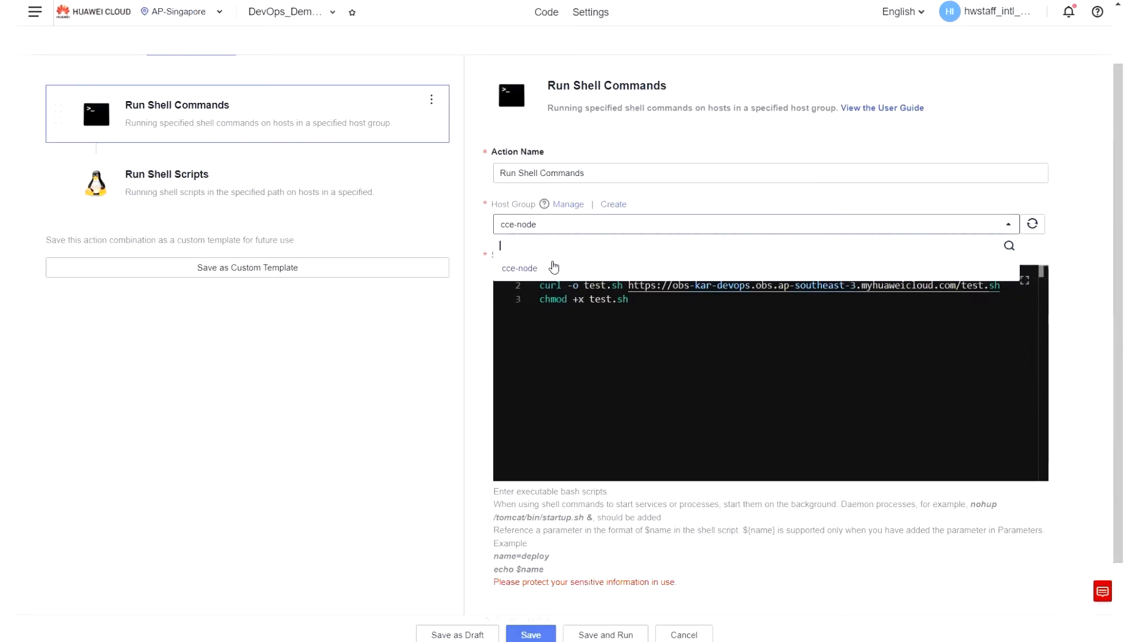
pyautogui.click(553, 267)
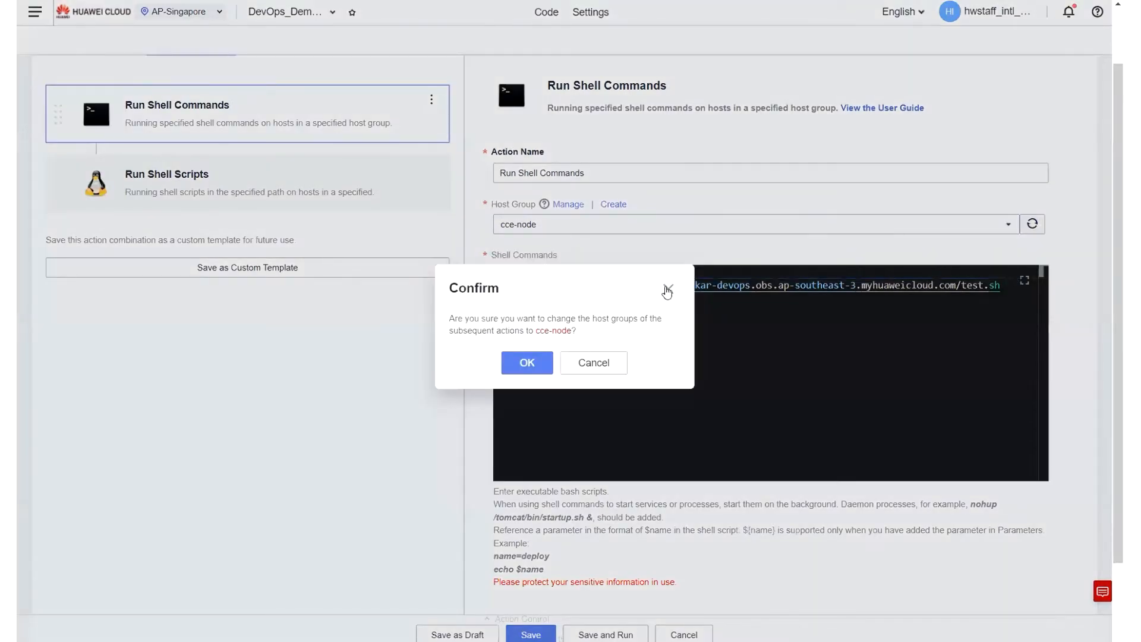
pyautogui.click(667, 289)
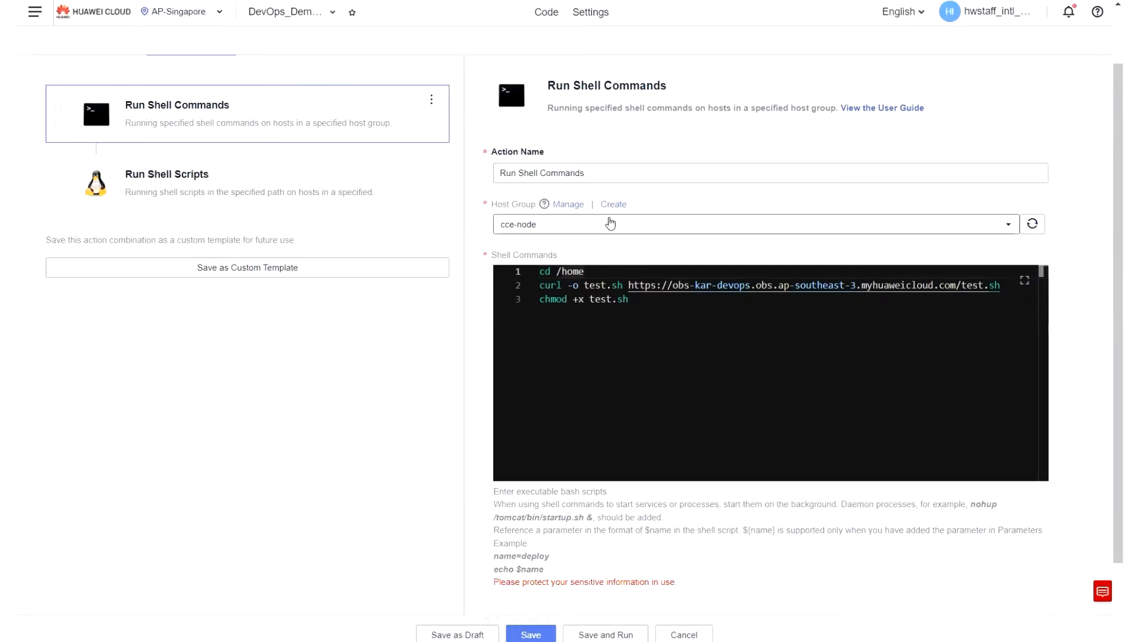
# Examine the Run Shell Commands action's script lines that change directory, download test.sh and make it executable.
pyautogui.scroll(1, 618, 224)
pyautogui.scroll(-1, 619, 224)
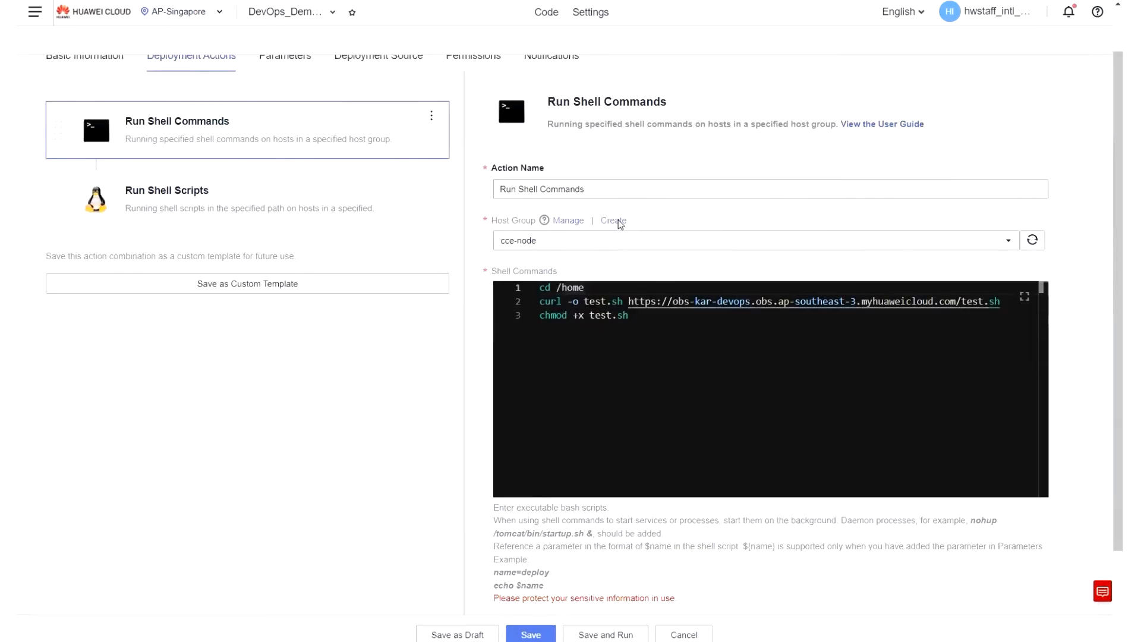
pyautogui.moveTo(630, 300); pyautogui.dragTo(542, 273)
pyautogui.click(668, 310)
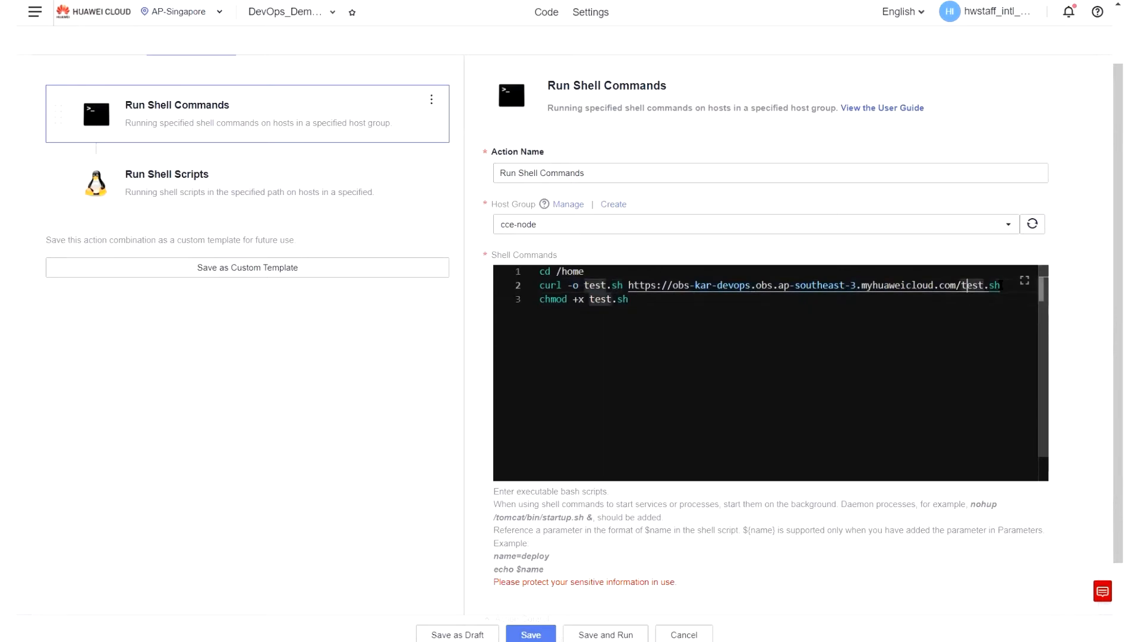
pyautogui.moveTo(1005, 286); pyautogui.dragTo(529, 299)
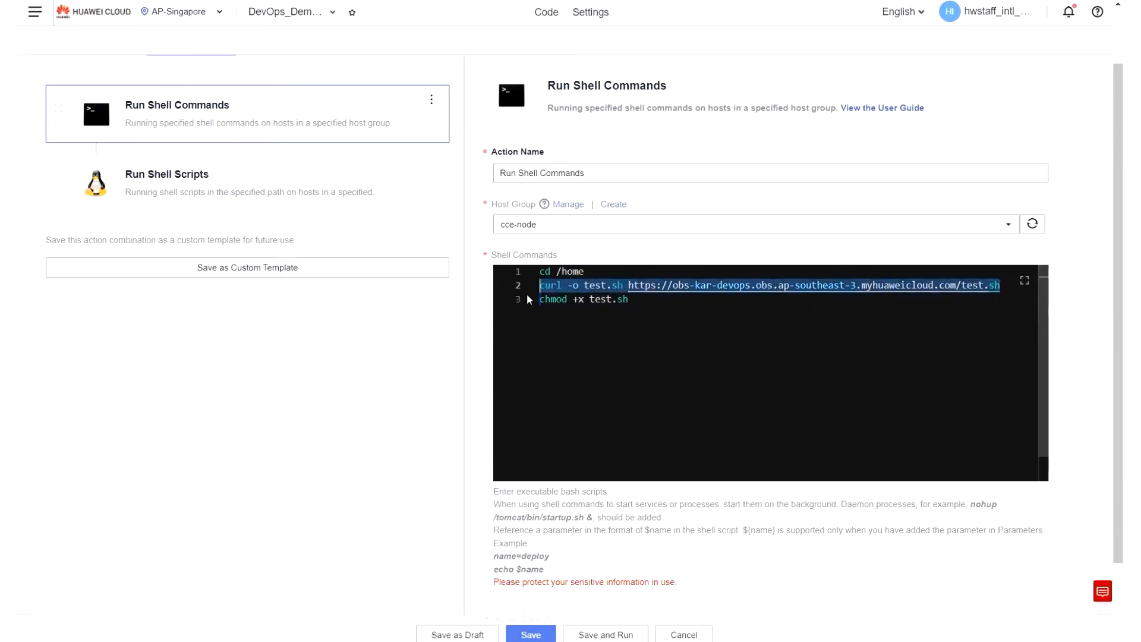
pyautogui.click(652, 303)
pyautogui.scroll(-1, 595, 370)
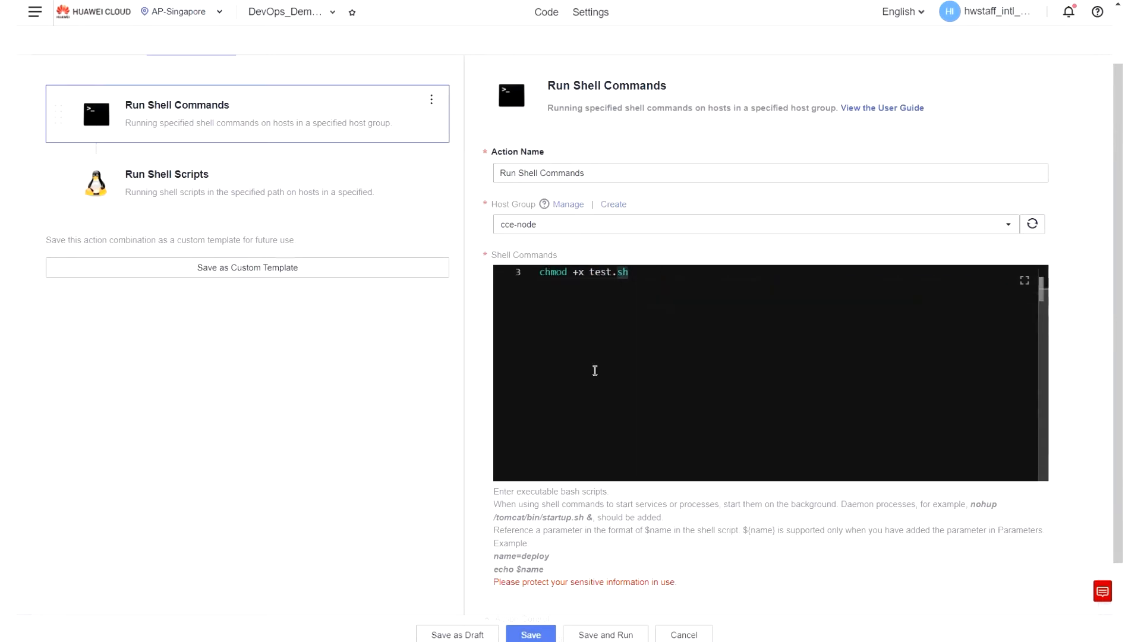
# Review the Run Shell Scripts action's host group, running mode, script path and action control, and save the Deploy-SIT-UnitTest task.
pyautogui.click(333, 193)
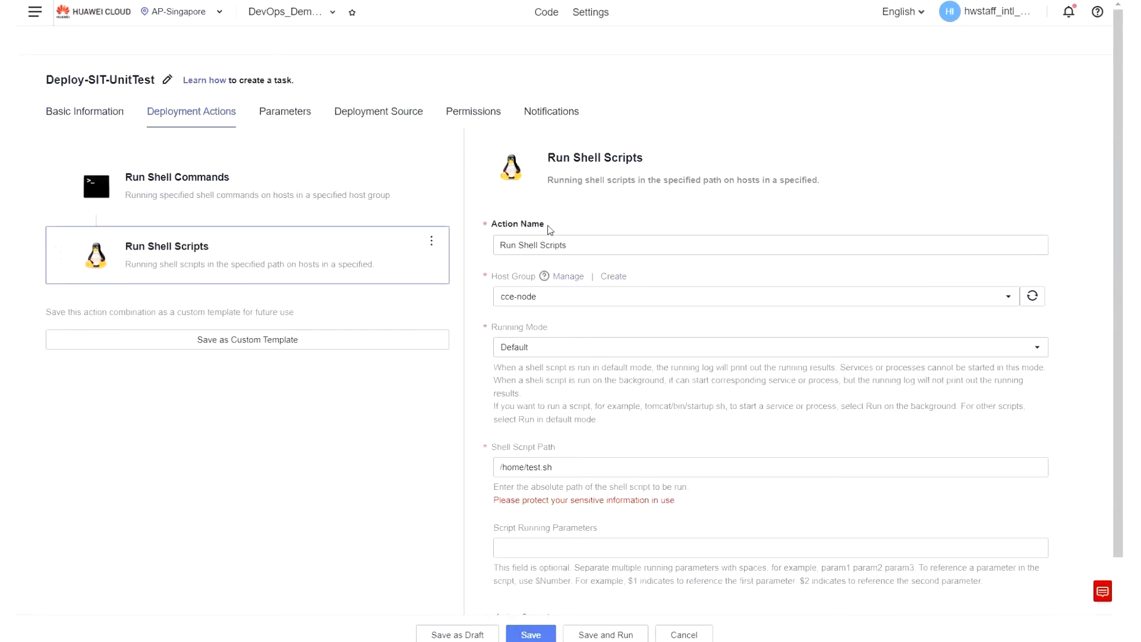
pyautogui.scroll(-2, 598, 367)
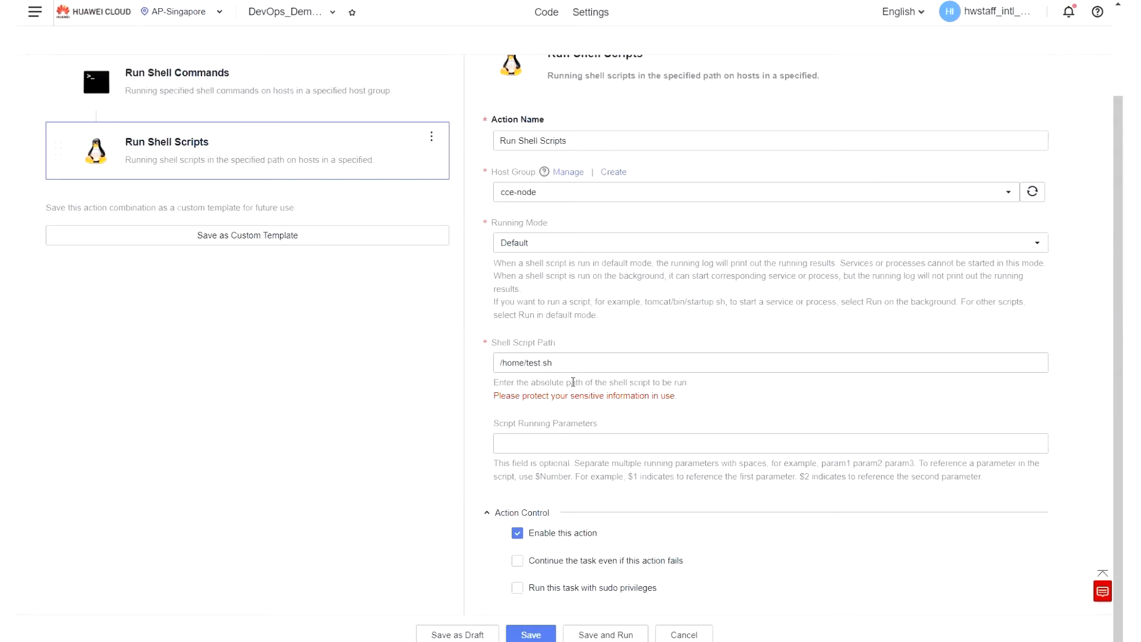
pyautogui.scroll(2, 422, 365)
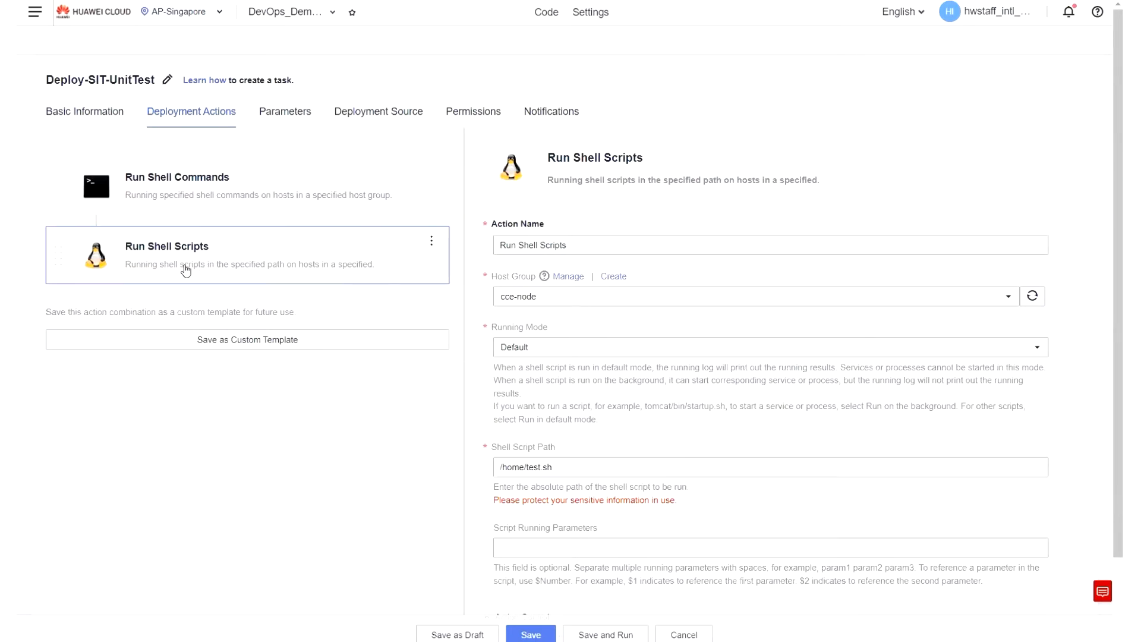
pyautogui.click(531, 636)
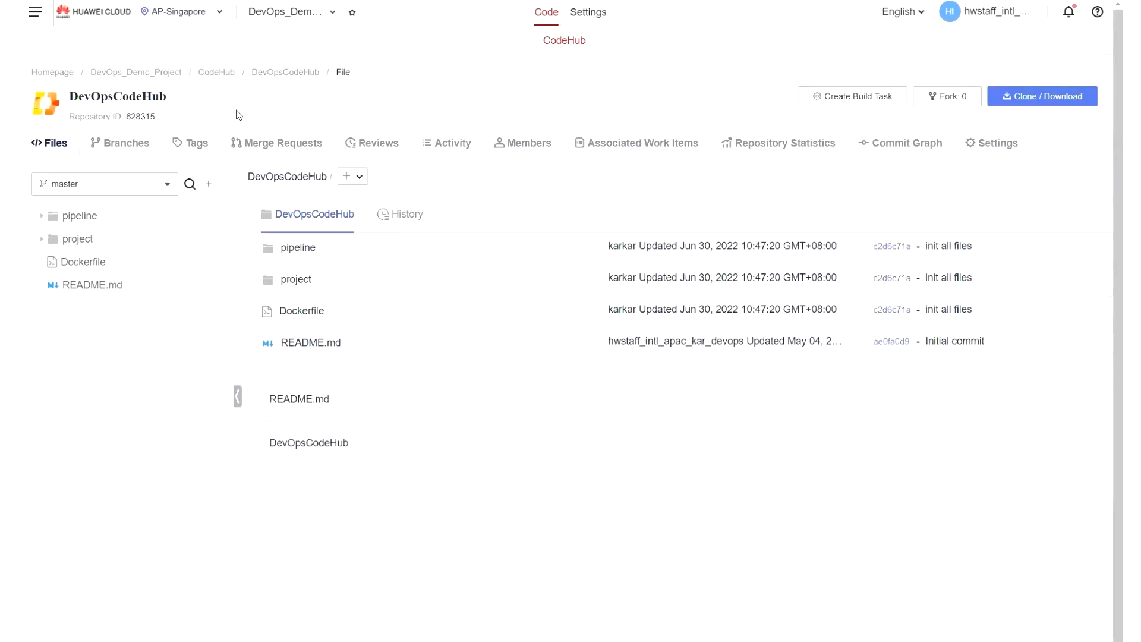
# Go from the DevOpsCodeHub repository to CloudPipeline and dismiss the Major Features Reminder.
pyautogui.click(39, 21)
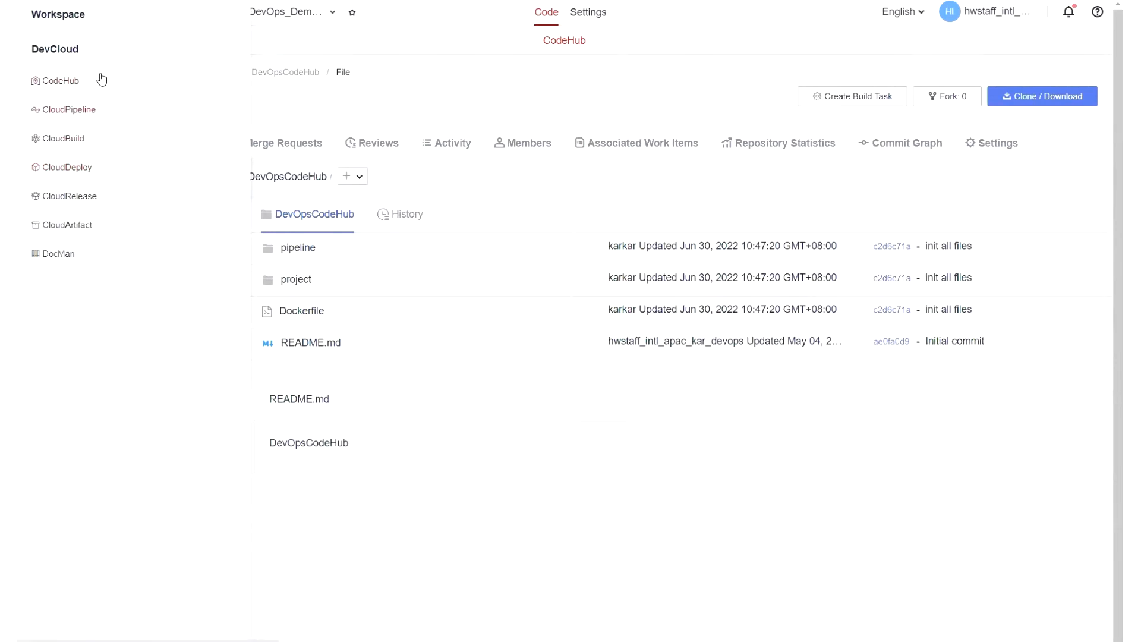
pyautogui.click(88, 111)
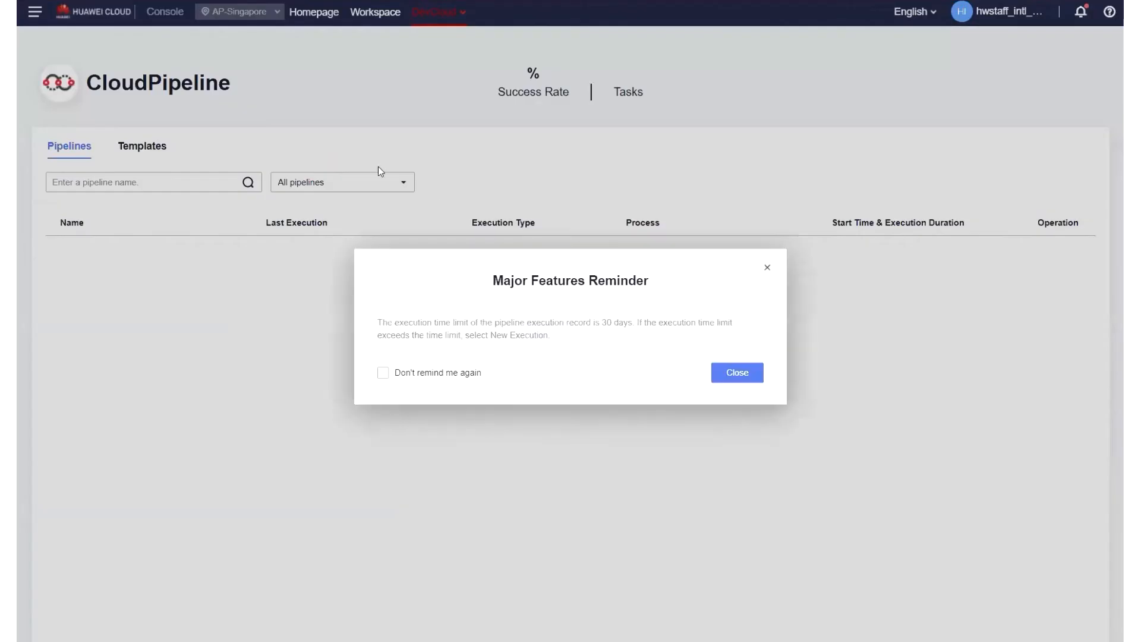
pyautogui.click(766, 267)
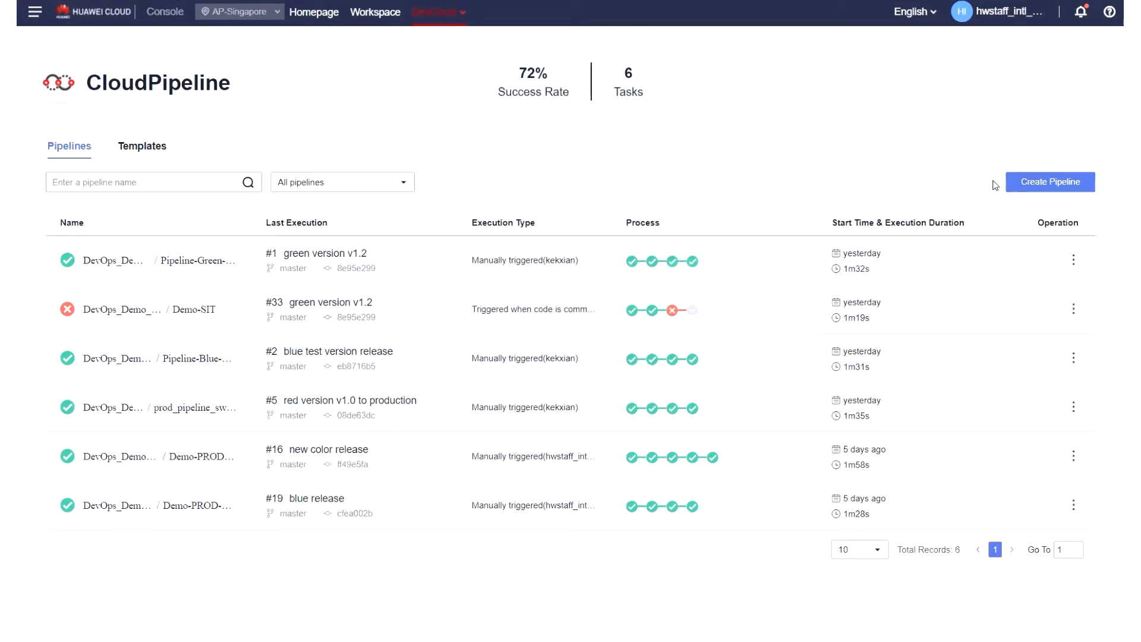
# Start creating a pipeline in DevOps_Demo_Project with CodeHub as source, repository DevOpsCodeHub and default branch master, and continue to template selection.
pyautogui.click(1027, 186)
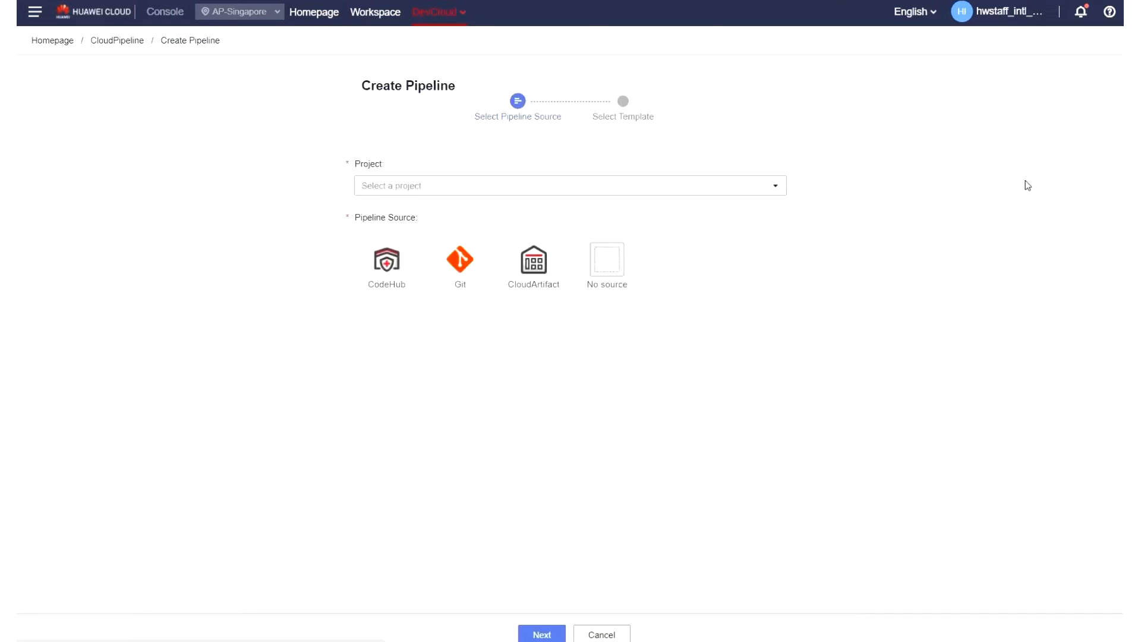
pyautogui.click(459, 187)
pyautogui.click(439, 229)
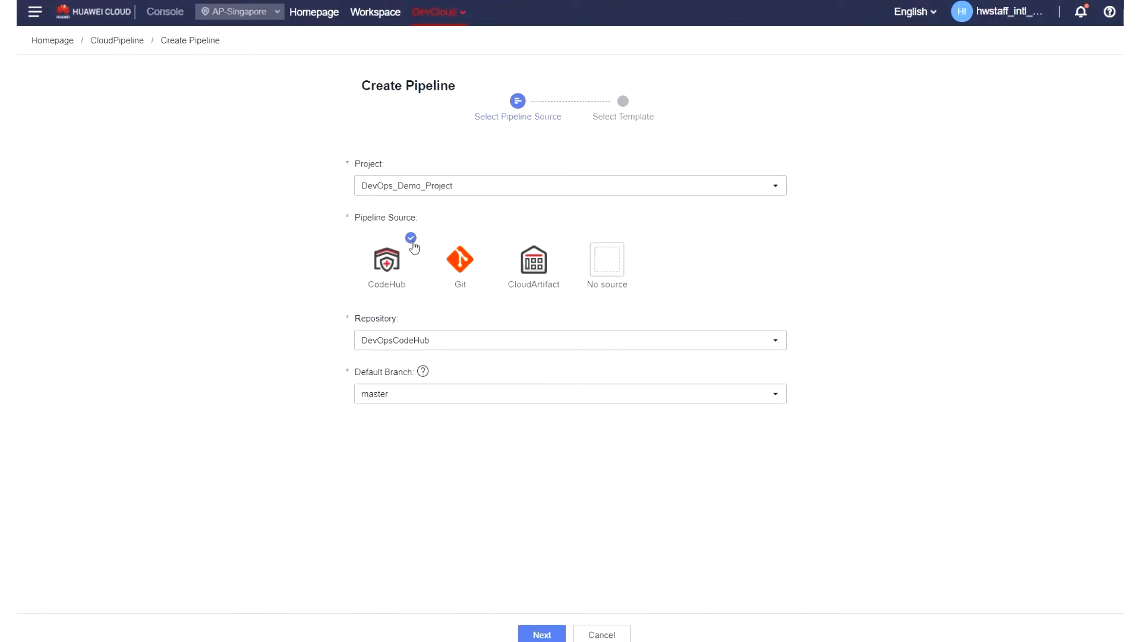
pyautogui.click(459, 347)
pyautogui.click(412, 385)
pyautogui.click(539, 633)
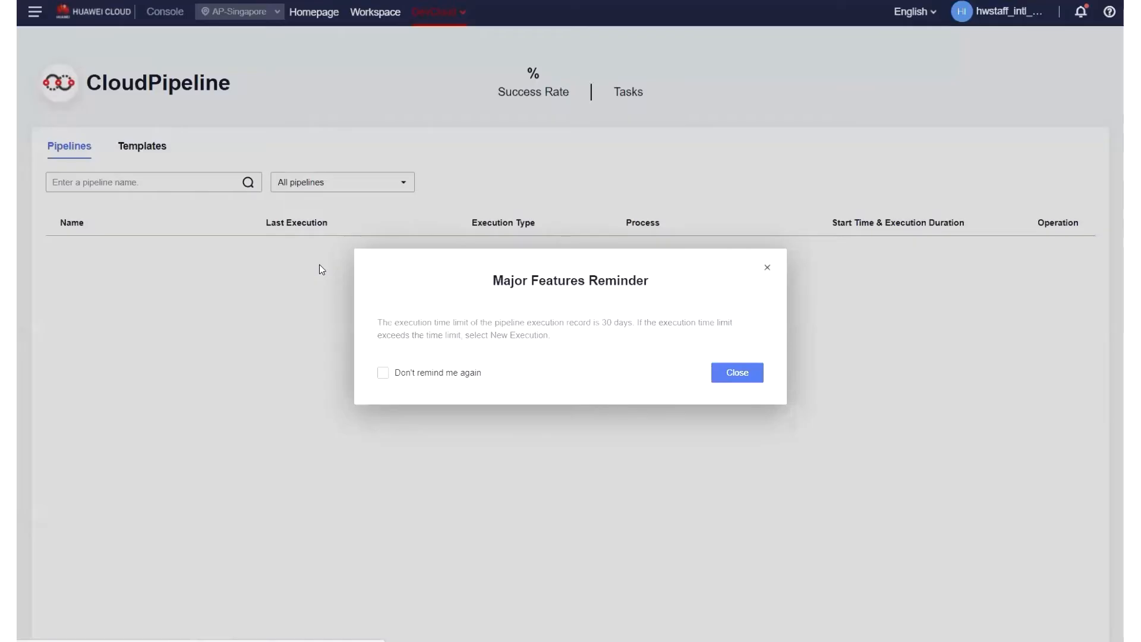
# Dismiss the features reminder, open the Demo-SIT pipeline for editing and review its workflow stages and custom parameters.
pyautogui.click(737, 373)
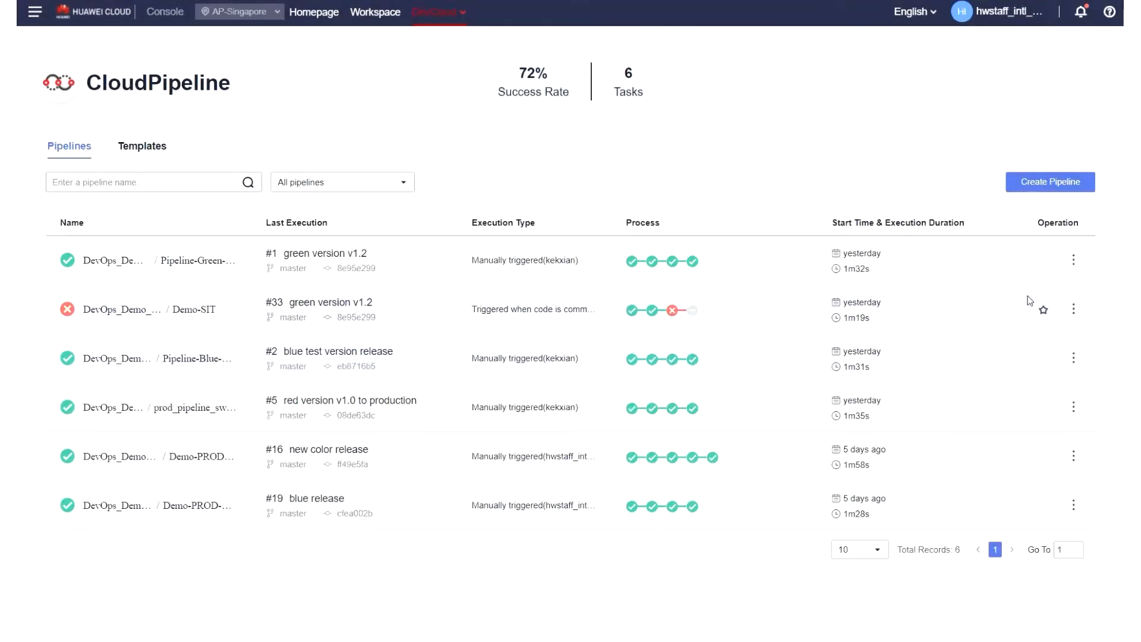
pyautogui.click(1074, 312)
pyautogui.click(1043, 356)
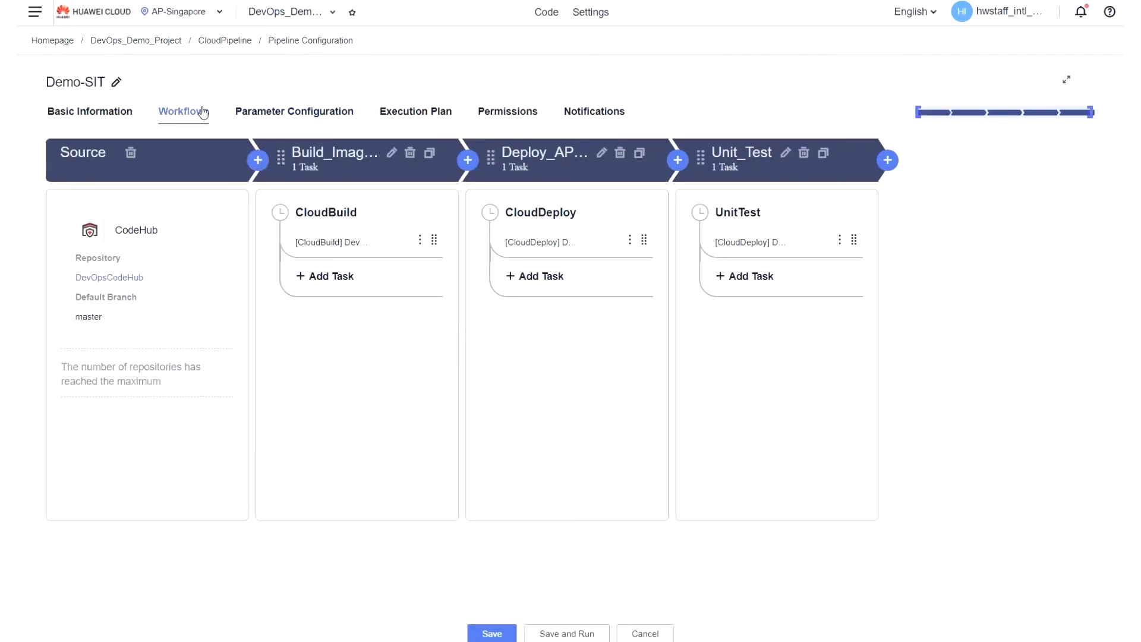
pyautogui.click(298, 113)
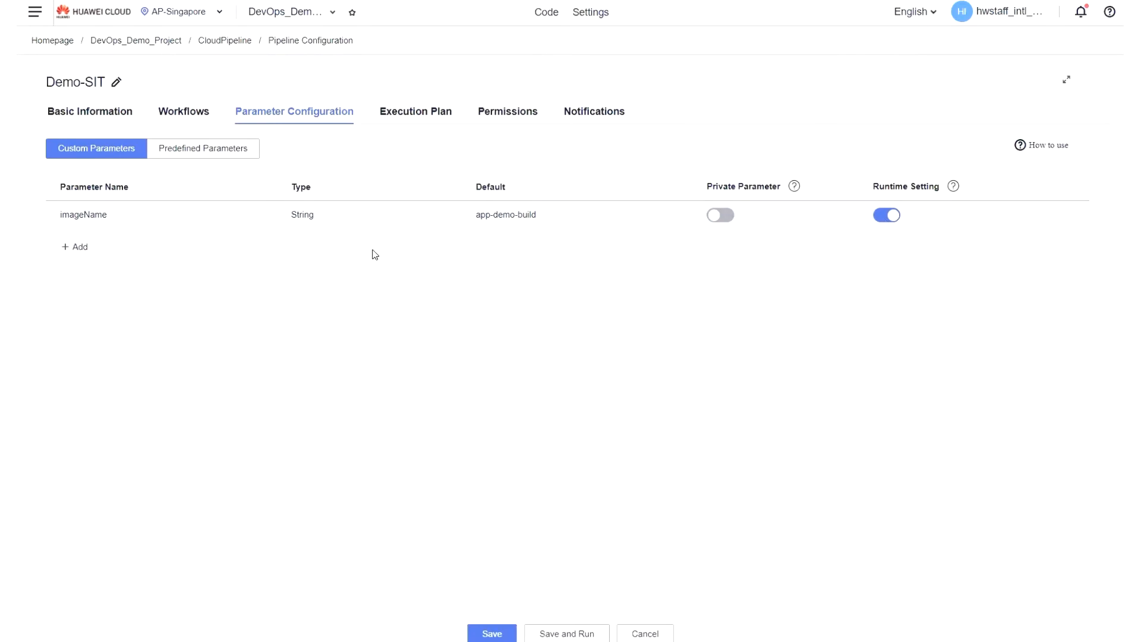
pyautogui.moveTo(486, 224)
# Enable triggering of Demo-SIT on code commits to DevOpsCodeHub with the master branch included, and return to the pipeline's workflow stages.
pyautogui.click(437, 113)
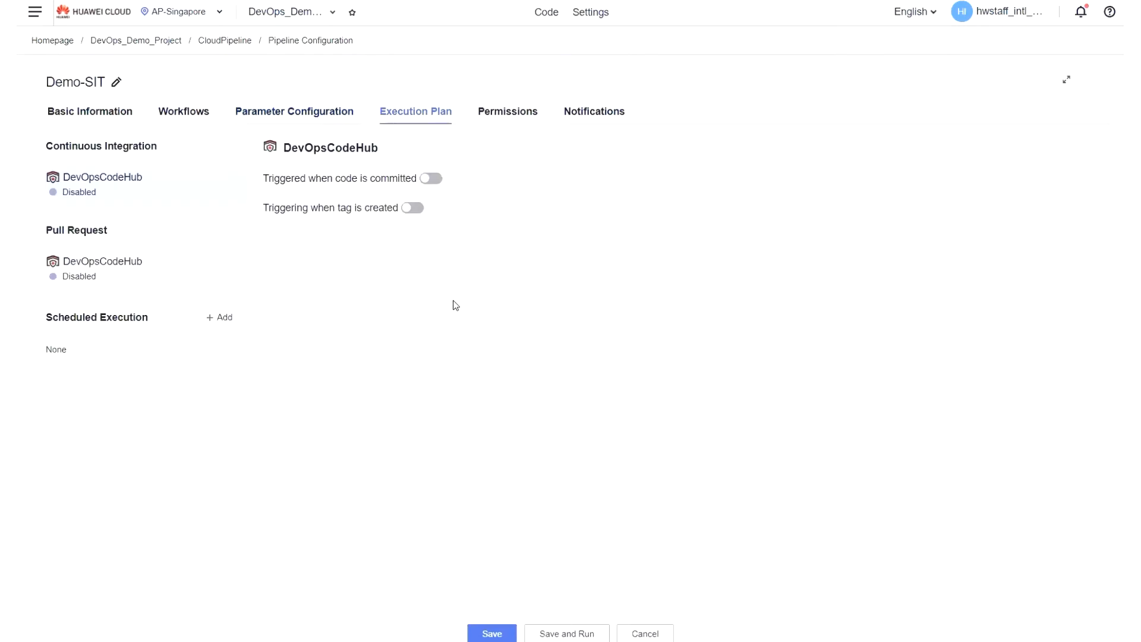
pyautogui.click(432, 178)
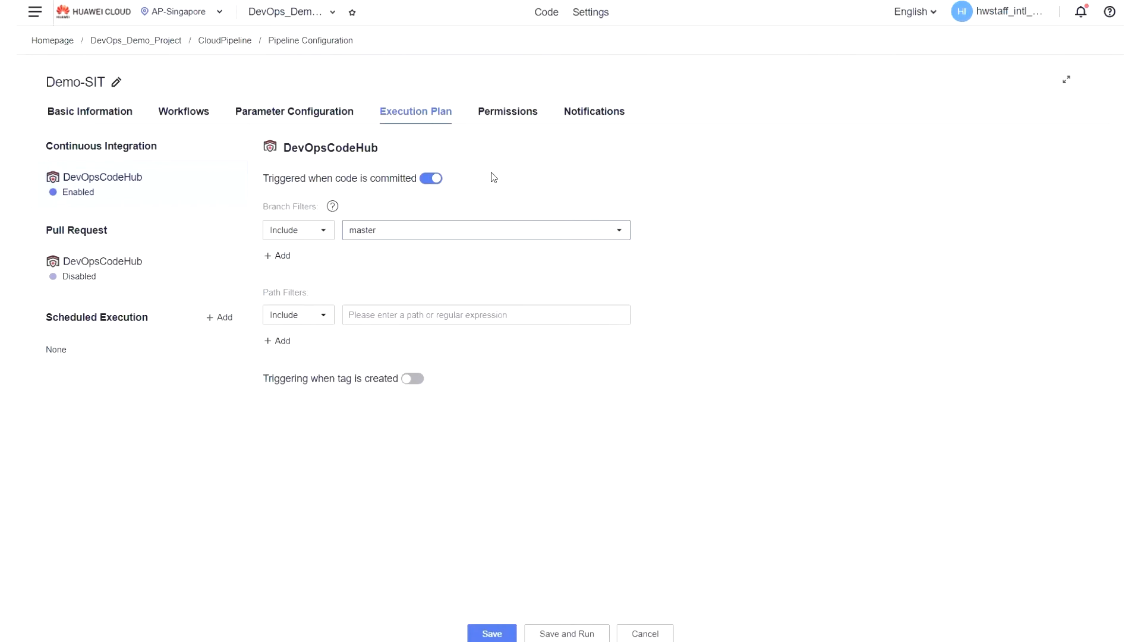
pyautogui.click(188, 121)
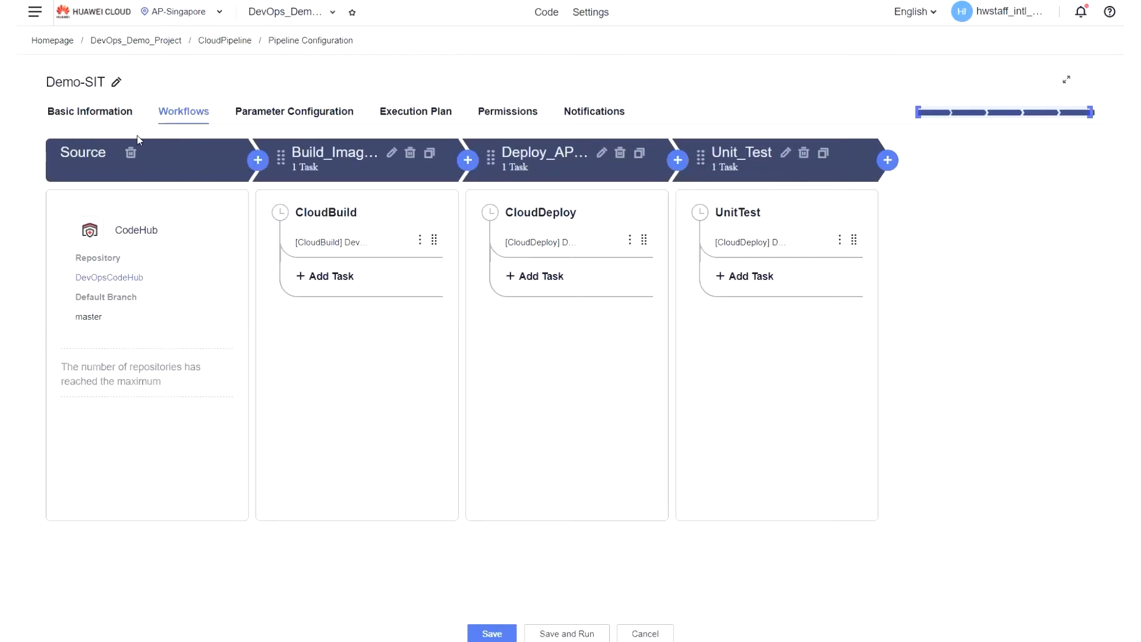
# Edit the CloudBuild task in the Build_Image stage, keeping type Build and name CloudBuild, and select the DevCloud-Demo-CloudBuild task.
pyautogui.moveTo(173, 216)
pyautogui.click(419, 240)
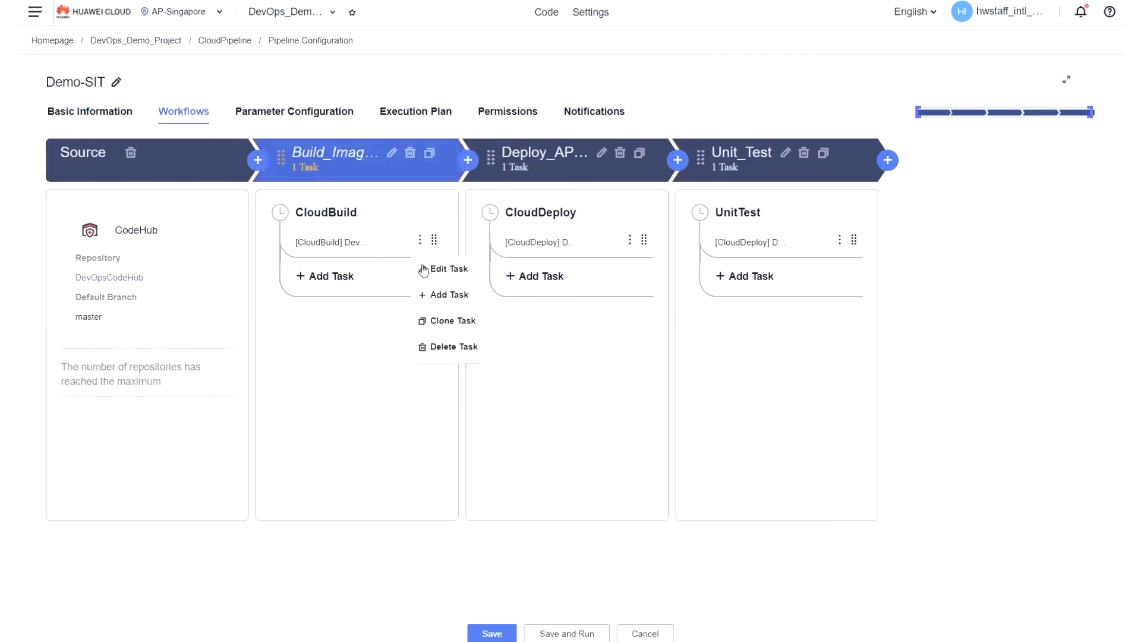
pyautogui.click(447, 269)
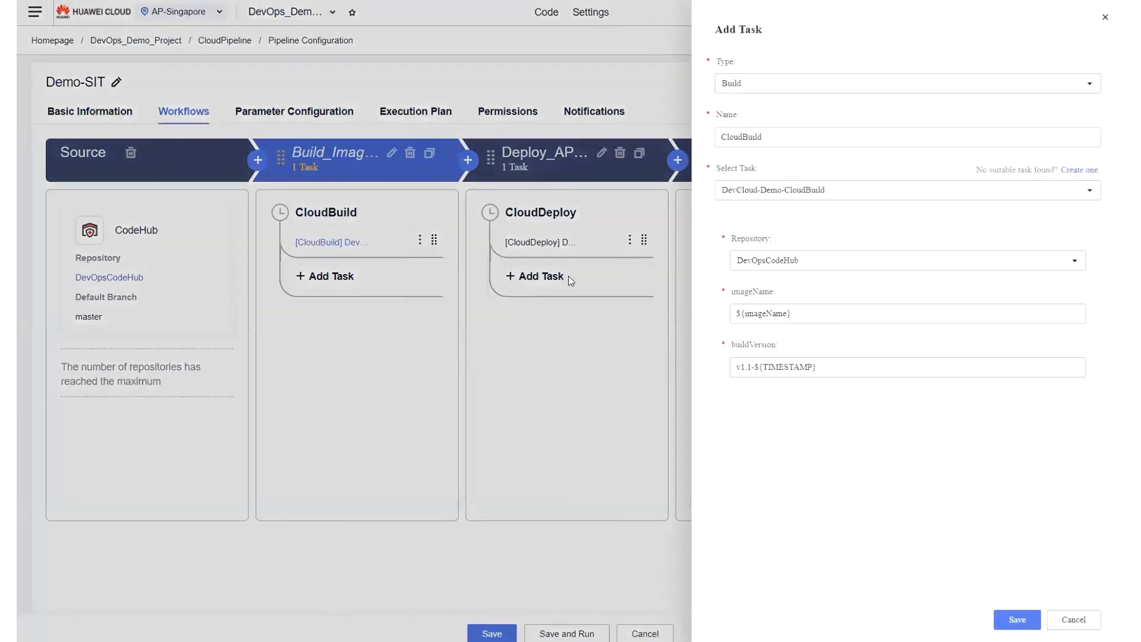
pyautogui.click(775, 91)
pyautogui.click(765, 126)
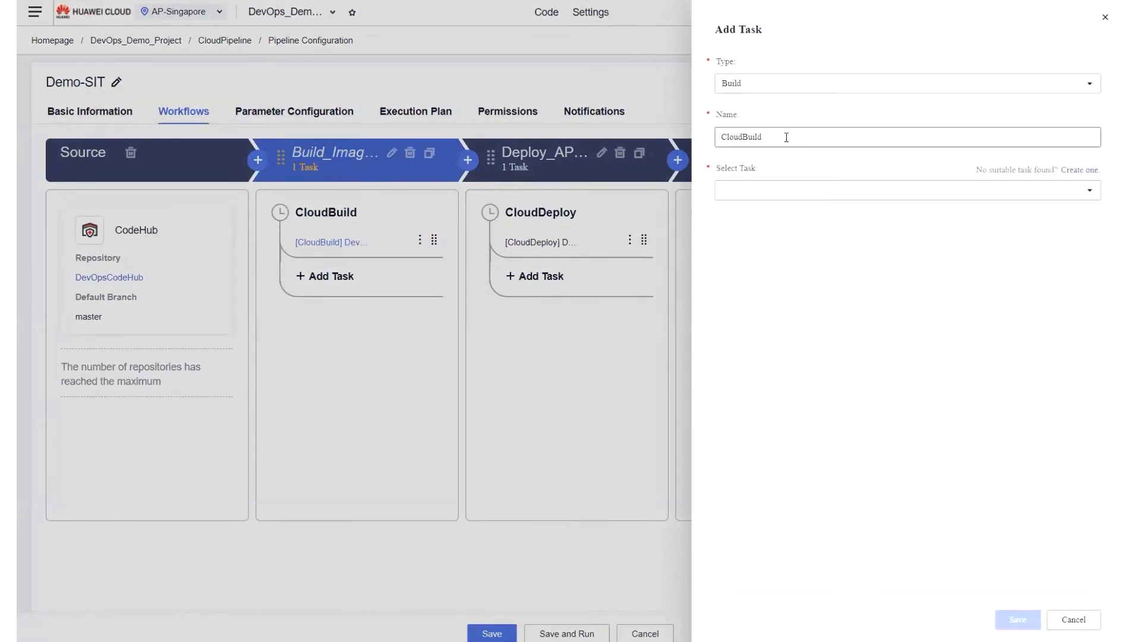
pyautogui.click(787, 137)
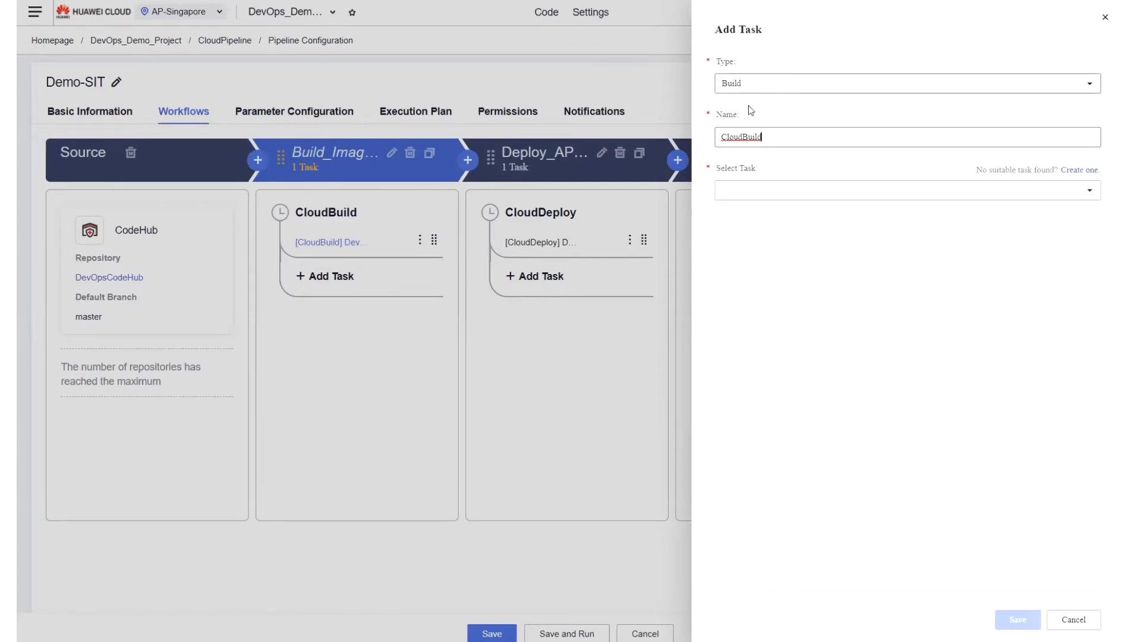
pyautogui.click(797, 190)
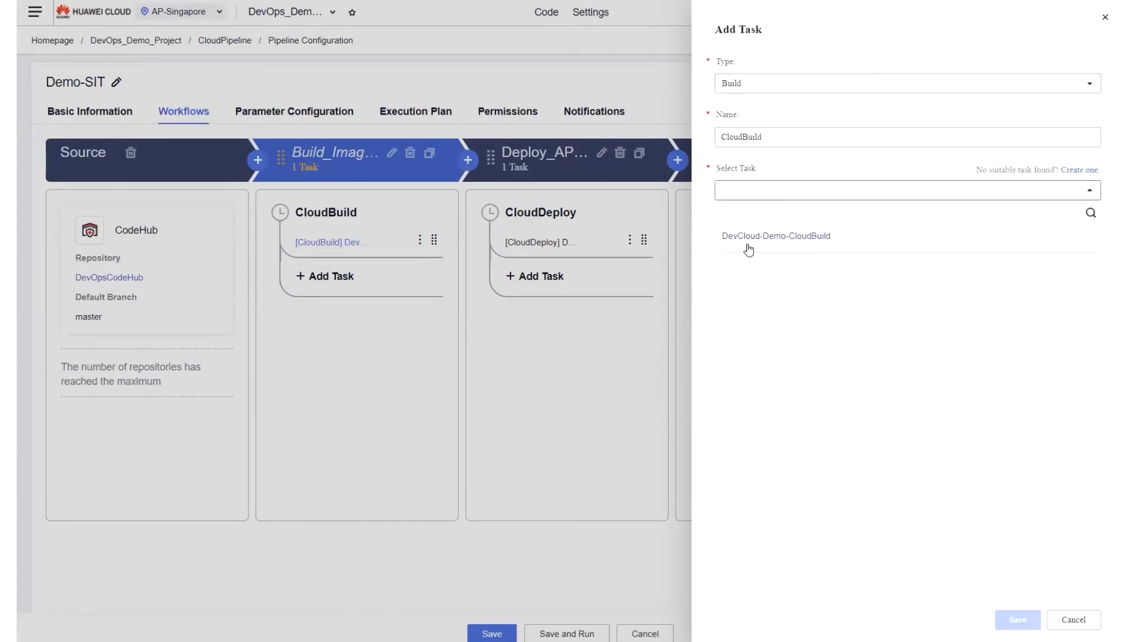
pyautogui.click(738, 136)
pyautogui.click(783, 246)
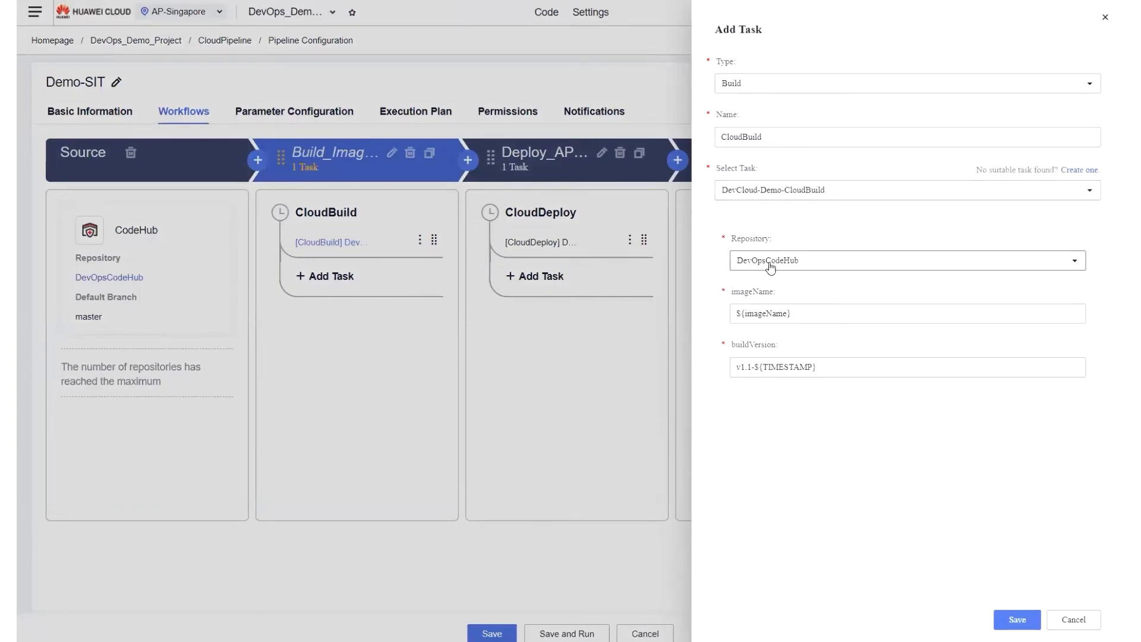
# Set the CloudBuild task's repository to DevOpsCodeHub and its buildVersion to v1.1-${TIMESTAMP}.
pyautogui.click(821, 261)
pyautogui.click(770, 308)
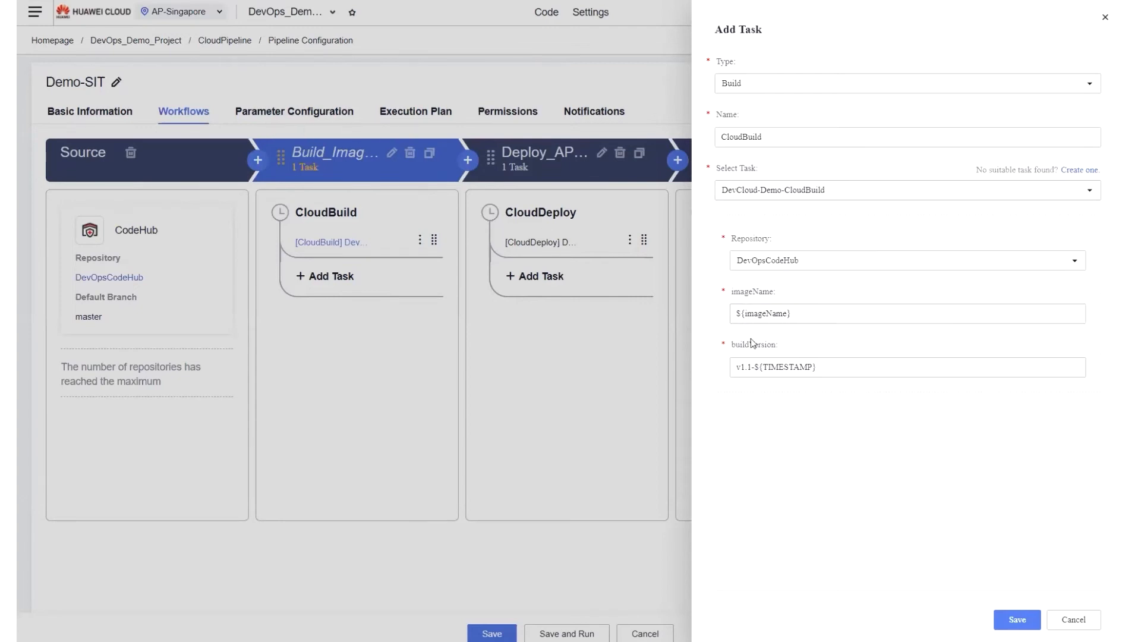
pyautogui.click(754, 365)
pyautogui.press('BackSpace')
pyautogui.write('0')
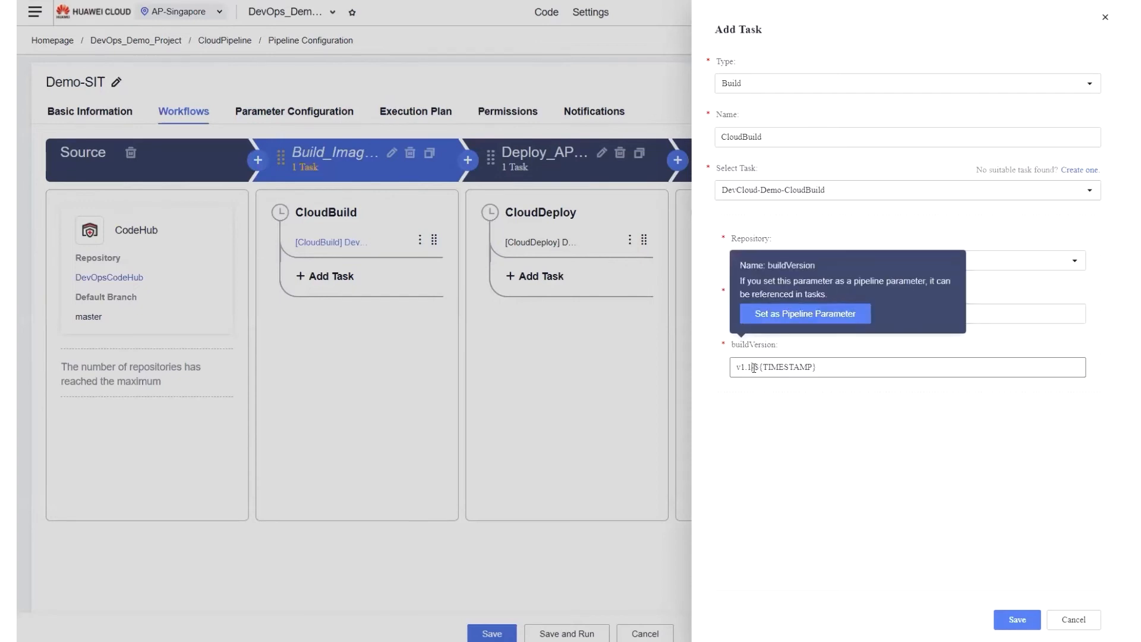
pyautogui.press('BackSpace')
pyautogui.write('-1')
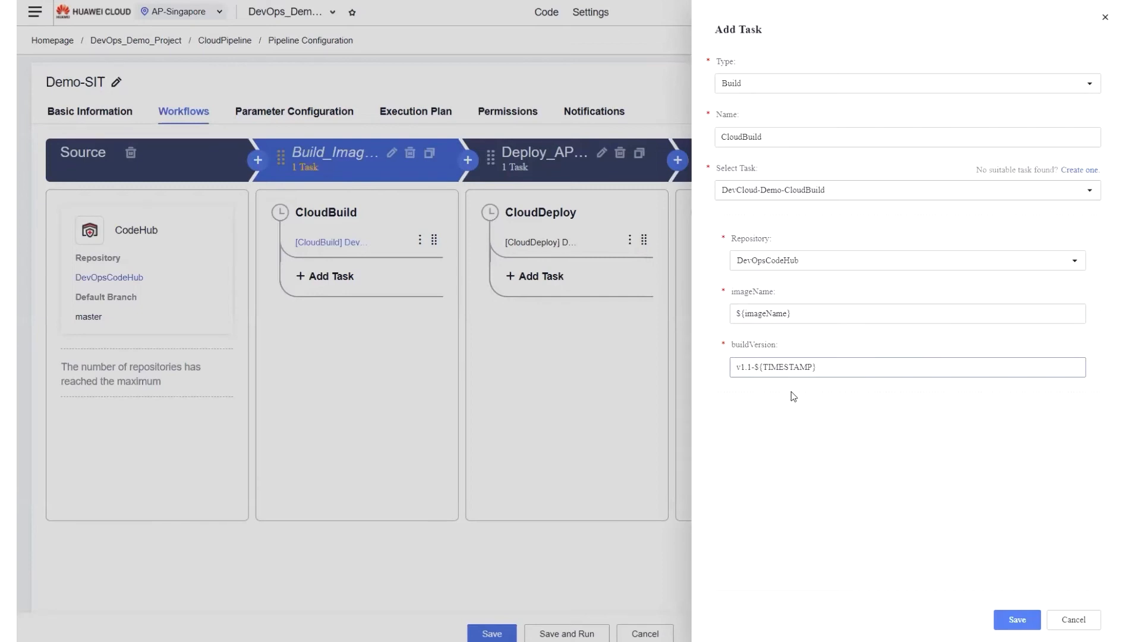
# Review the buildVersion value and its TIMESTAMP variable, and save the CloudBuild task.
pyautogui.moveTo(753, 376)
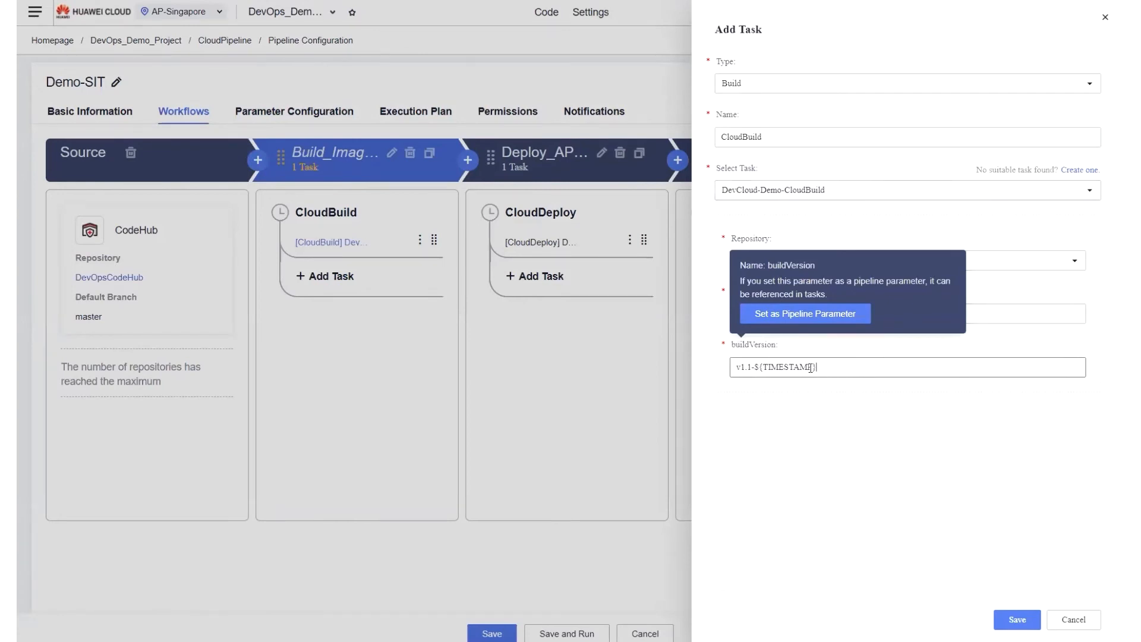
pyautogui.moveTo(810, 367); pyautogui.dragTo(712, 364)
pyautogui.click(868, 369)
pyautogui.moveTo(834, 371); pyautogui.dragTo(736, 374)
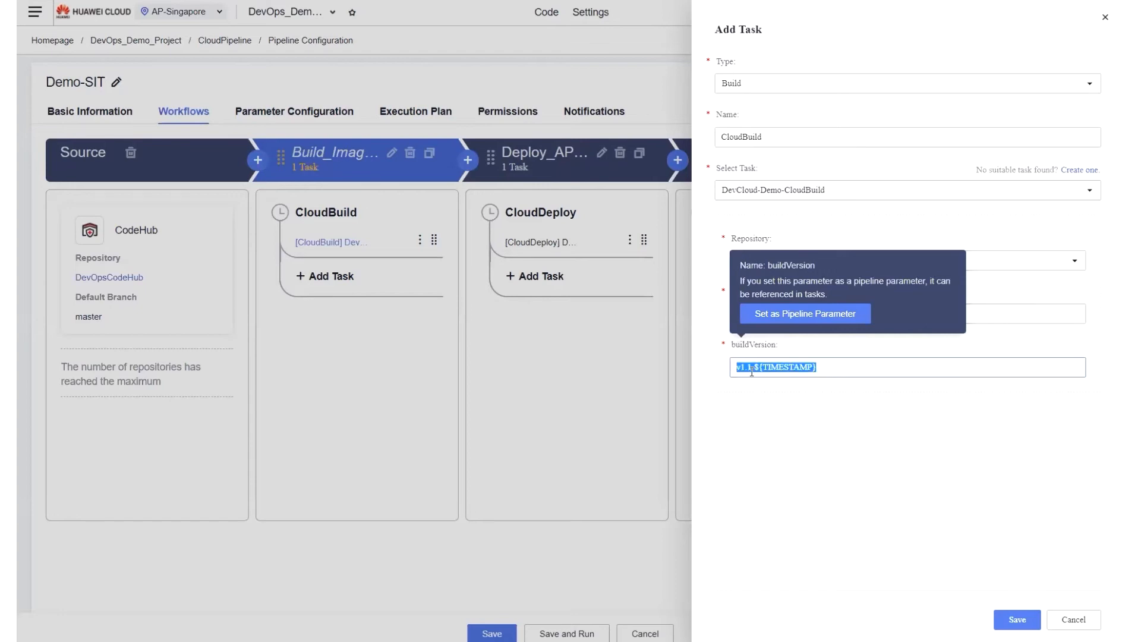
pyautogui.click(761, 368)
pyautogui.moveTo(763, 370); pyautogui.dragTo(814, 370)
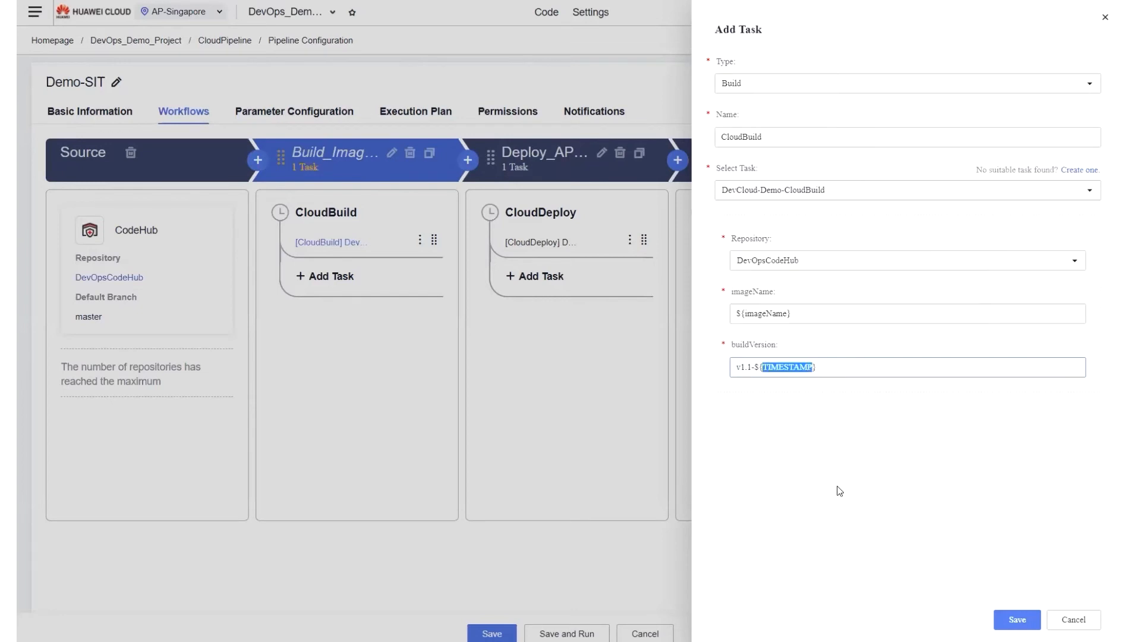
pyautogui.click(835, 366)
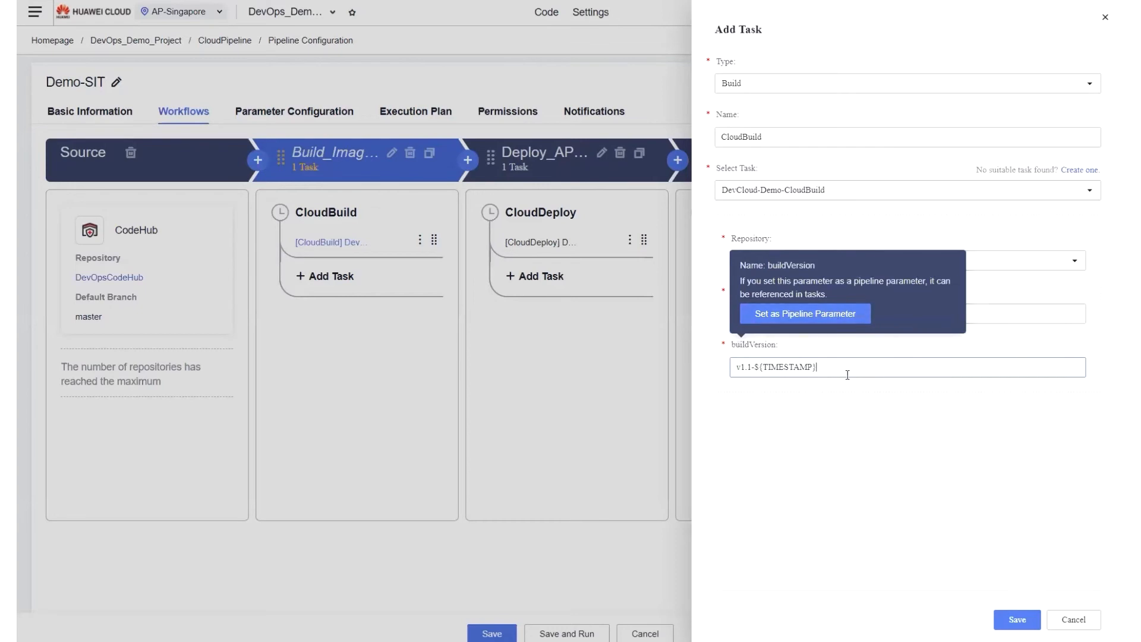
pyautogui.click(1025, 624)
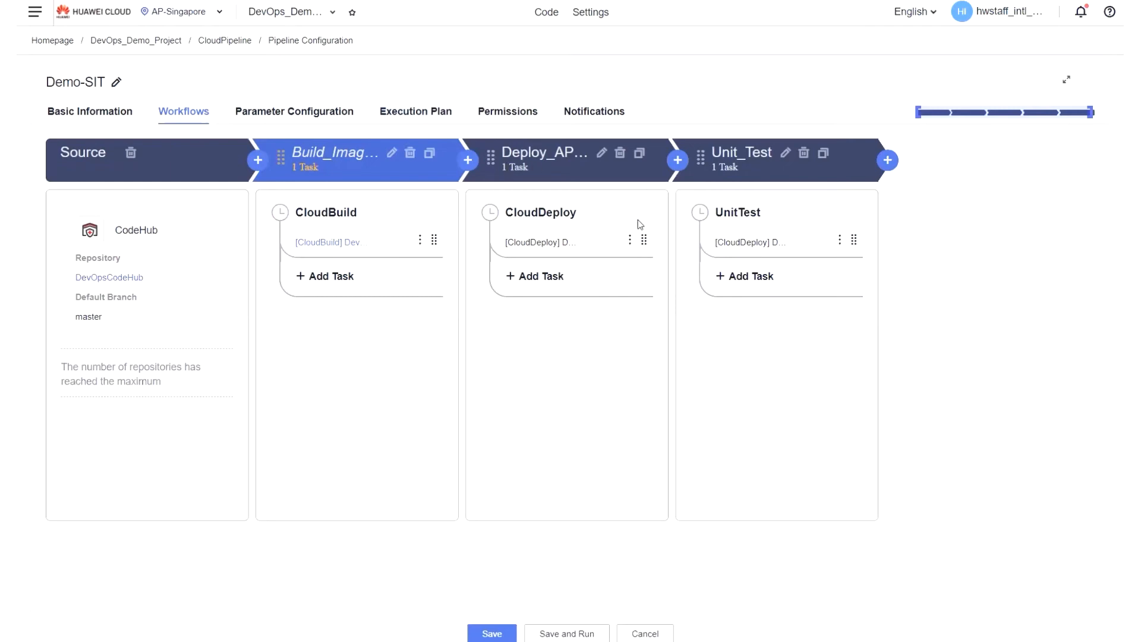
# Open the CloudDeploy task for editing, review its name, imageName and buildVersion parameters, and save it.
pyautogui.click(630, 240)
pyautogui.click(653, 279)
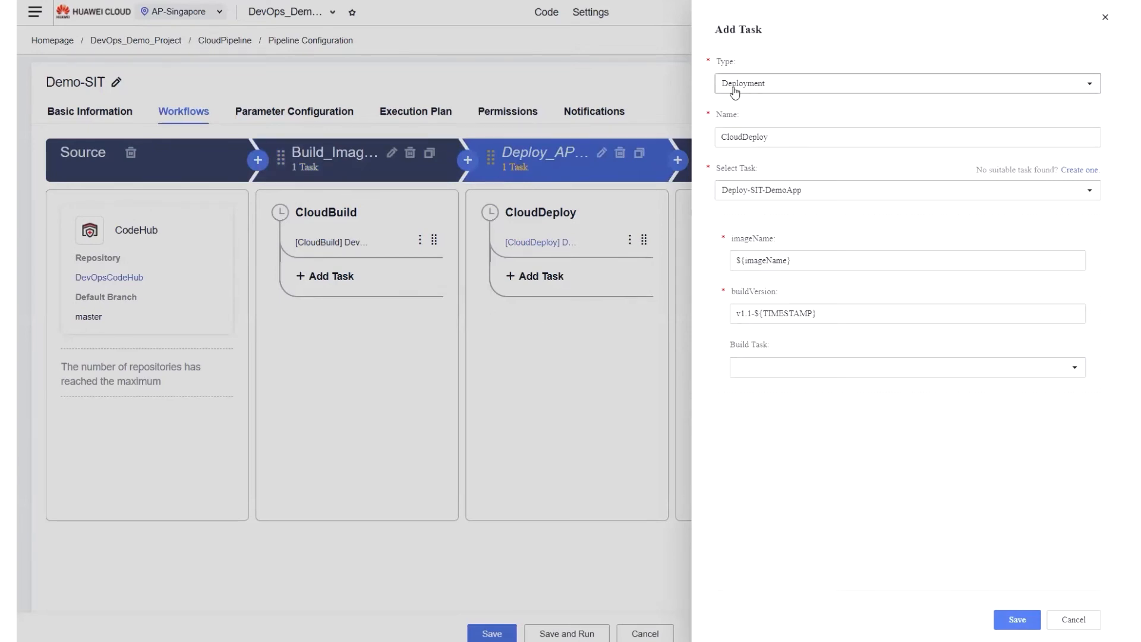
pyautogui.doubleClick(750, 136)
pyautogui.click(768, 138)
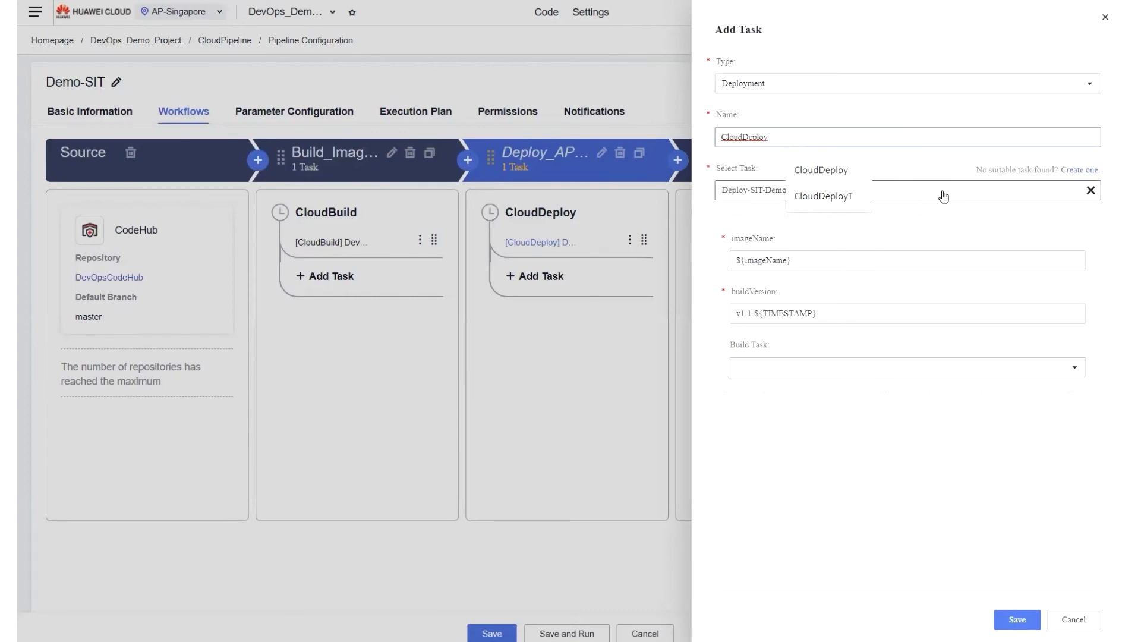
pyautogui.moveTo(745, 245)
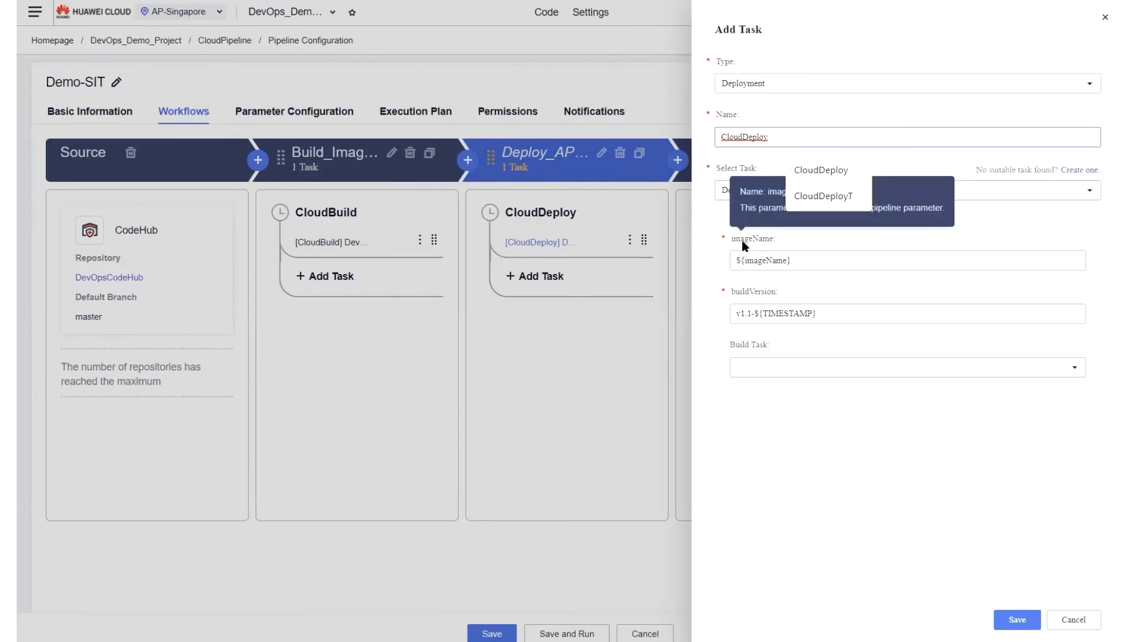
pyautogui.click(804, 262)
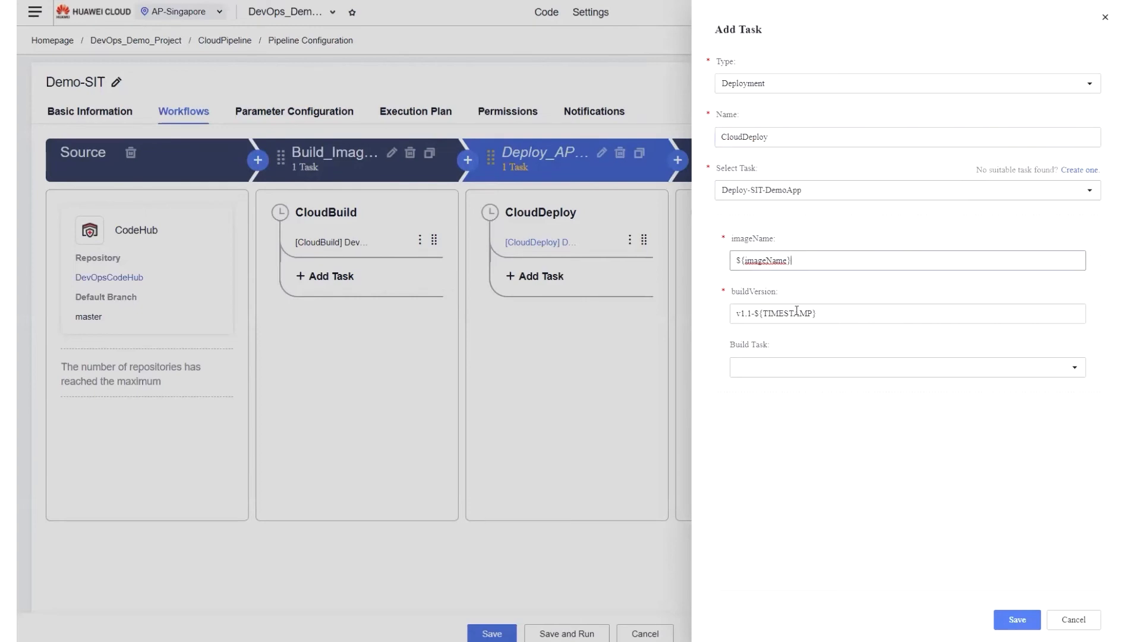
pyautogui.moveTo(801, 318)
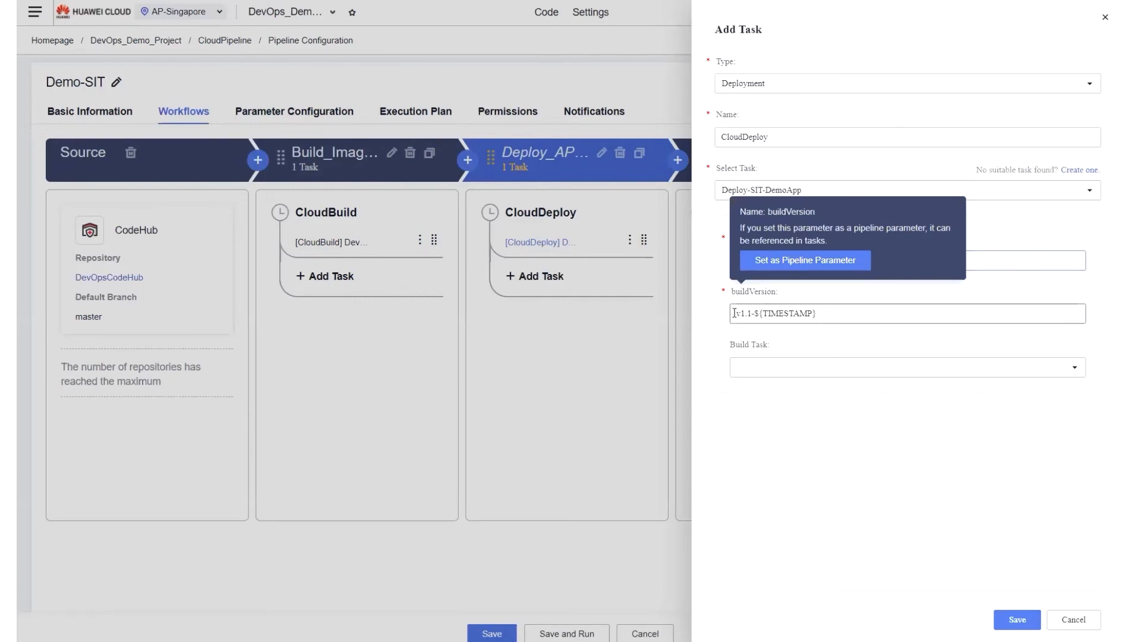
pyautogui.moveTo(734, 314); pyautogui.dragTo(830, 314)
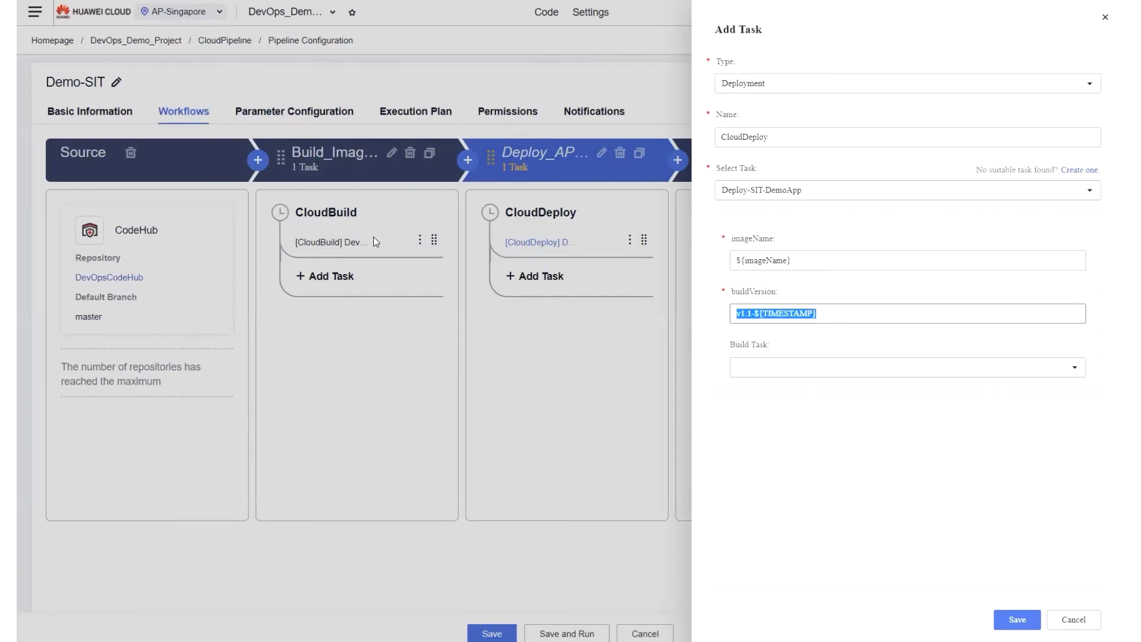
pyautogui.click(1016, 620)
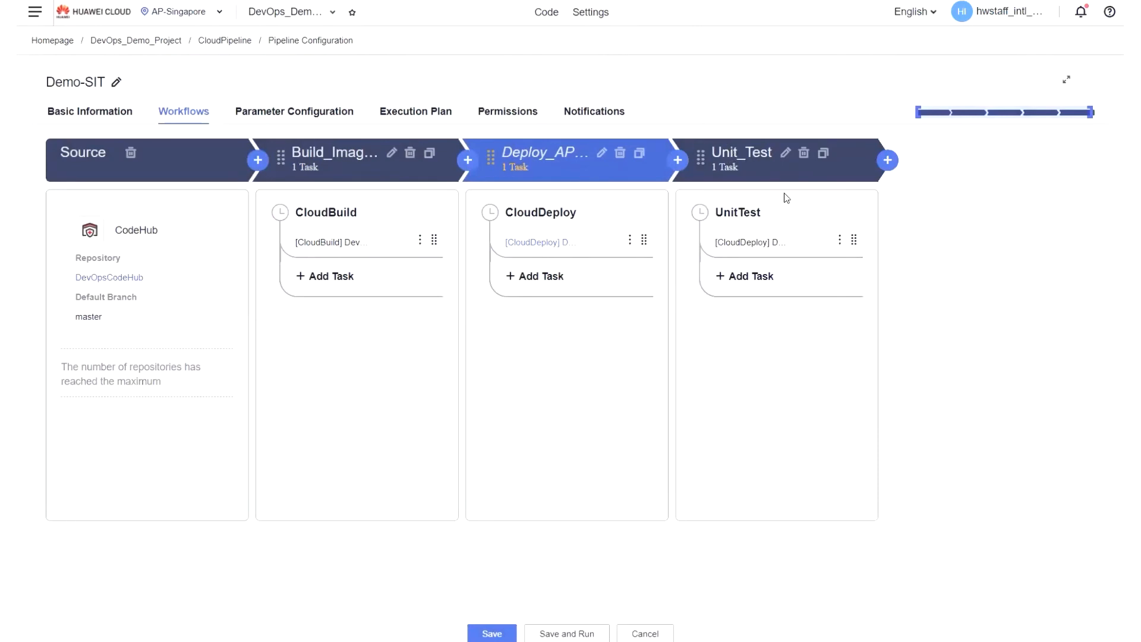
# Open the UnitTest task for editing, save it with the Deploy-SIT-UnitTest task selected, and save the Demo-SIT pipeline.
pyautogui.click(843, 241)
pyautogui.click(863, 265)
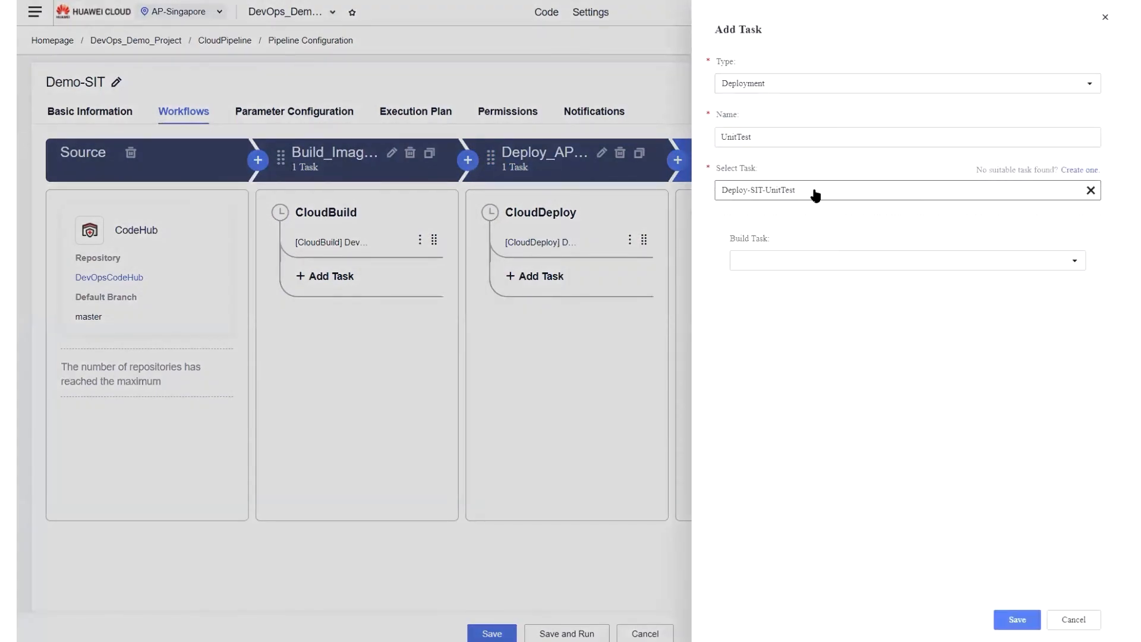
pyautogui.click(1010, 620)
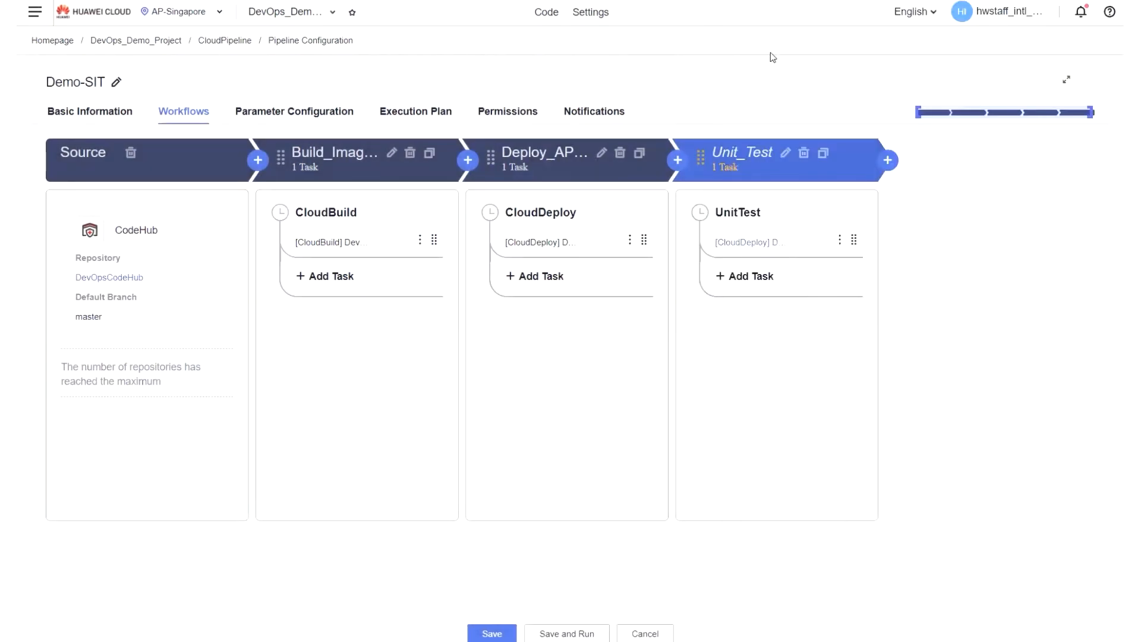
pyautogui.click(498, 635)
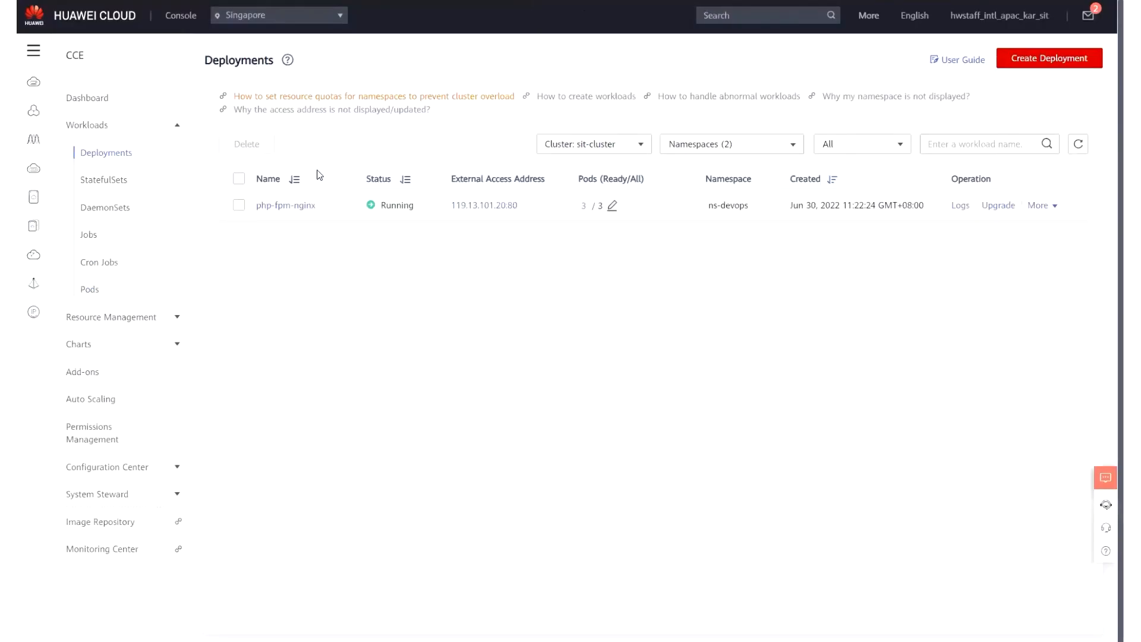
# Open the external access address of the php-fpm-nginx deployment to view the running page, and return to the deployments list.
pyautogui.click(484, 205)
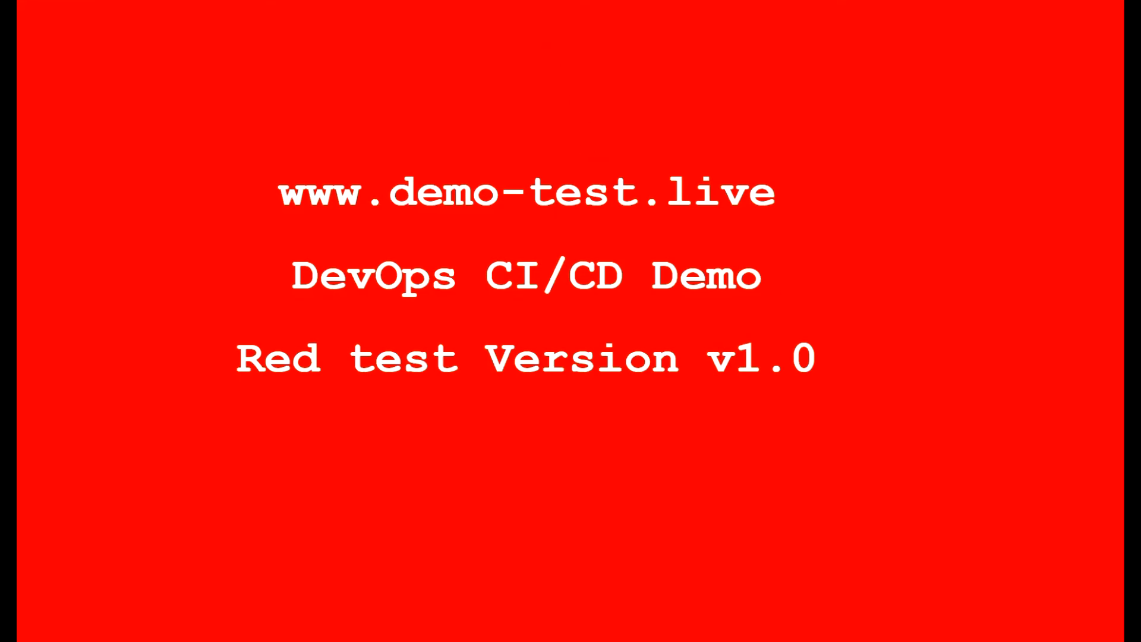
pyautogui.click(624, 1)
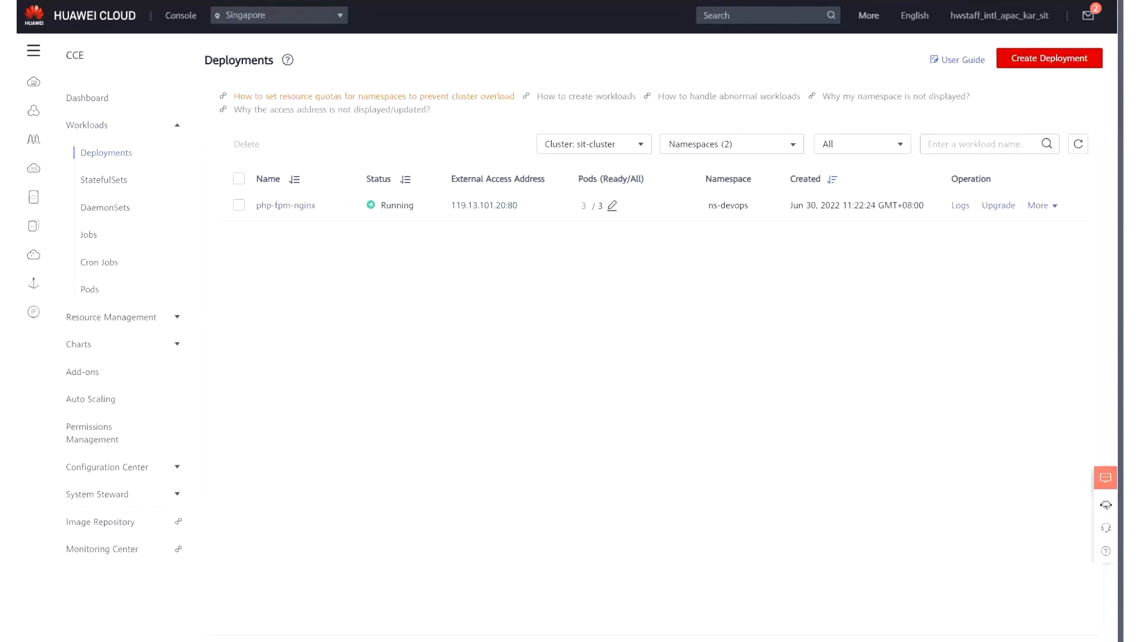
# Switch to Visual Studio Code and comment out the body line with the Red background in index.php.
pyautogui.click(416, 1)
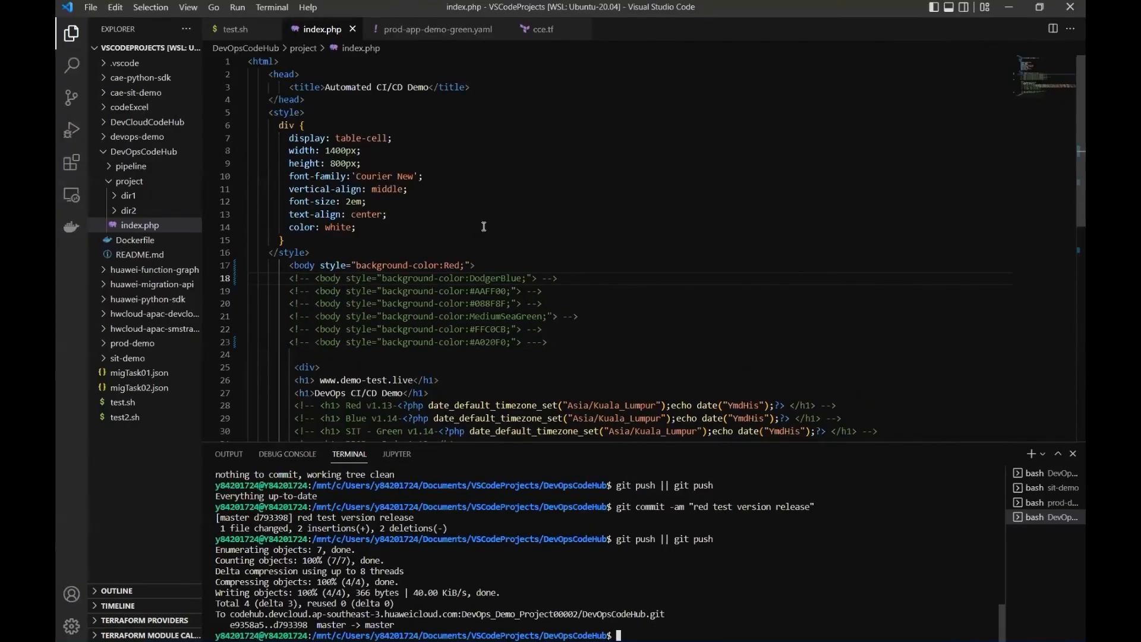
pyautogui.scroll(-3, 484, 226)
pyautogui.moveTo(288, 180); pyautogui.dragTo(315, 180)
pyautogui.keyDown('shift'); pyautogui.click(479, 180); pyautogui.keyUp('shift')
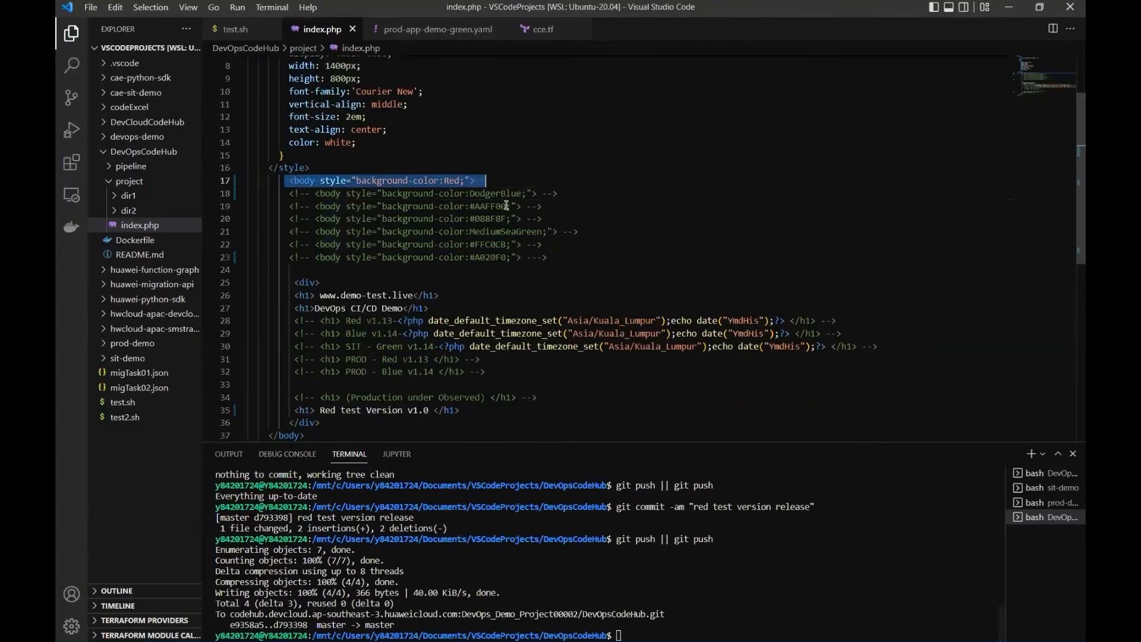
pyautogui.hotkey('ctrl', '/')
pyautogui.click(493, 244)
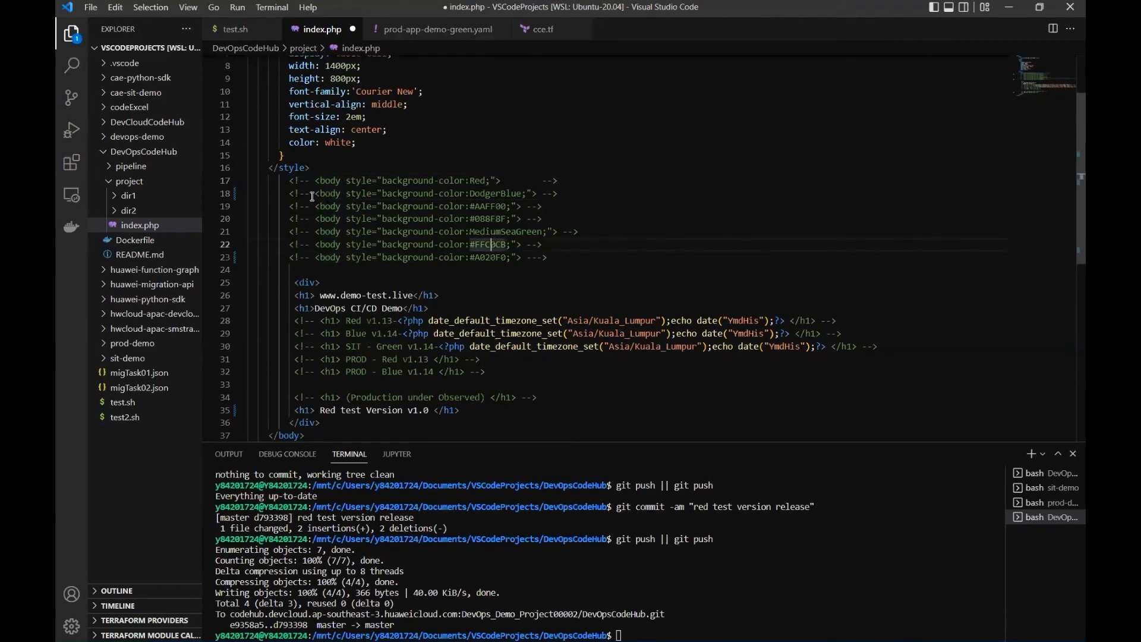
# Uncomment the body line with the DodgerBlue background in index.php and save the file.
pyautogui.moveTo(286, 194); pyautogui.dragTo(560, 189)
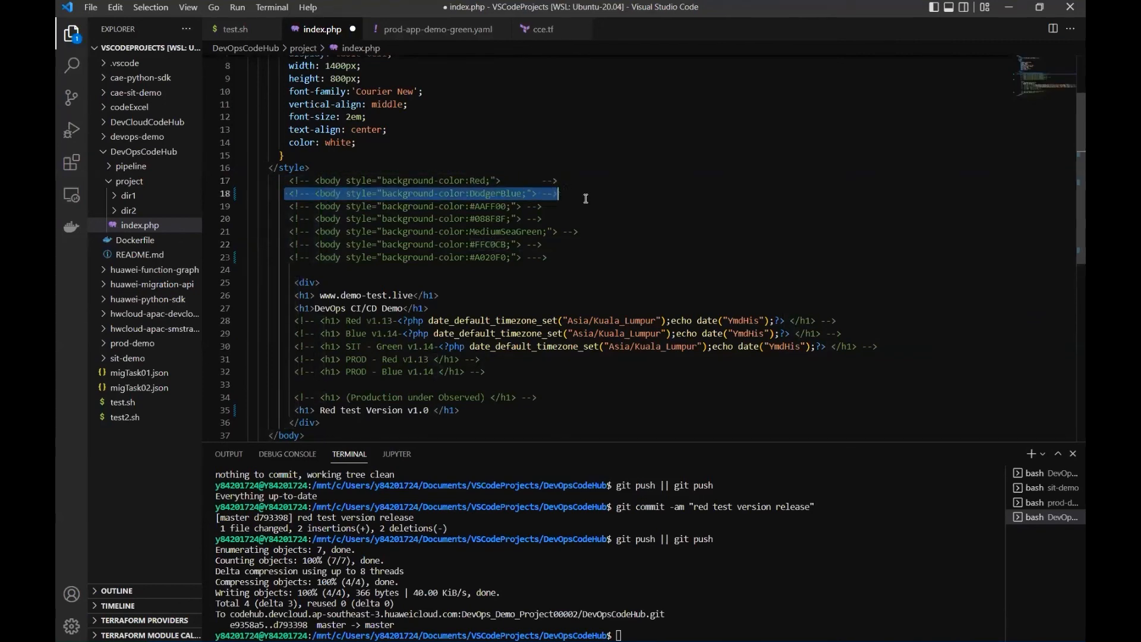
pyautogui.hotkey('ctrl', '/')
pyautogui.hotkey('ctrl', 's')
pyautogui.click(577, 208)
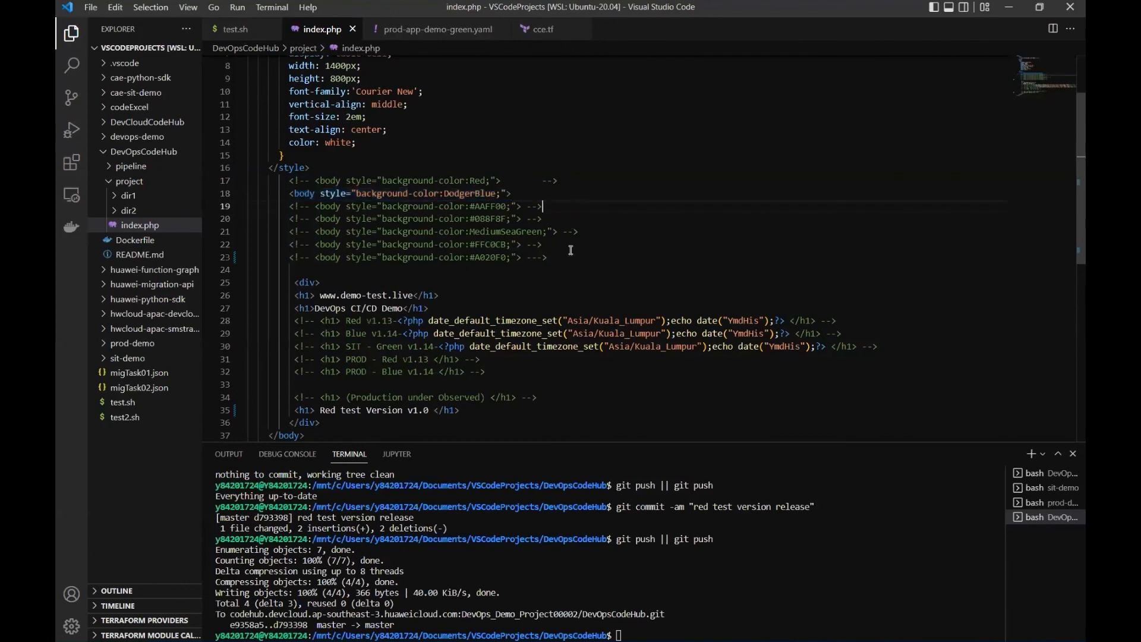
# Recall the previous git commit command in the terminal and change its message to "blue test version release".
pyautogui.click(654, 634)
pyautogui.press('Up')
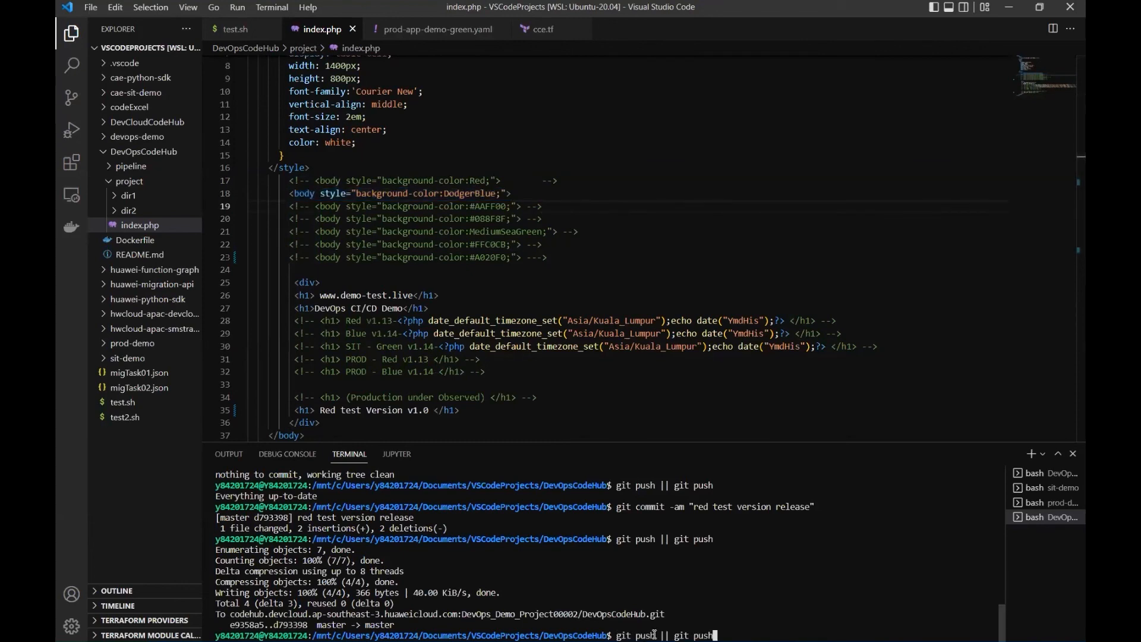
pyautogui.press('Up')
pyautogui.press('Left')
pyautogui.press('Left')
pyautogui.press('Left')
pyautogui.press('Left')
pyautogui.press('Left')
pyautogui.press('Left')
pyautogui.press('Left')
pyautogui.press('Left')
pyautogui.press('Left')
pyautogui.press('Left')
pyautogui.press('Left')
pyautogui.press('Left')
pyautogui.press('Left')
pyautogui.press('Left')
pyautogui.press('Left')
pyautogui.press('Left')
pyautogui.press('Left')
pyautogui.press('Left')
pyautogui.press('Left')
pyautogui.press('Left')
pyautogui.press('Left')
pyautogui.press('Left')
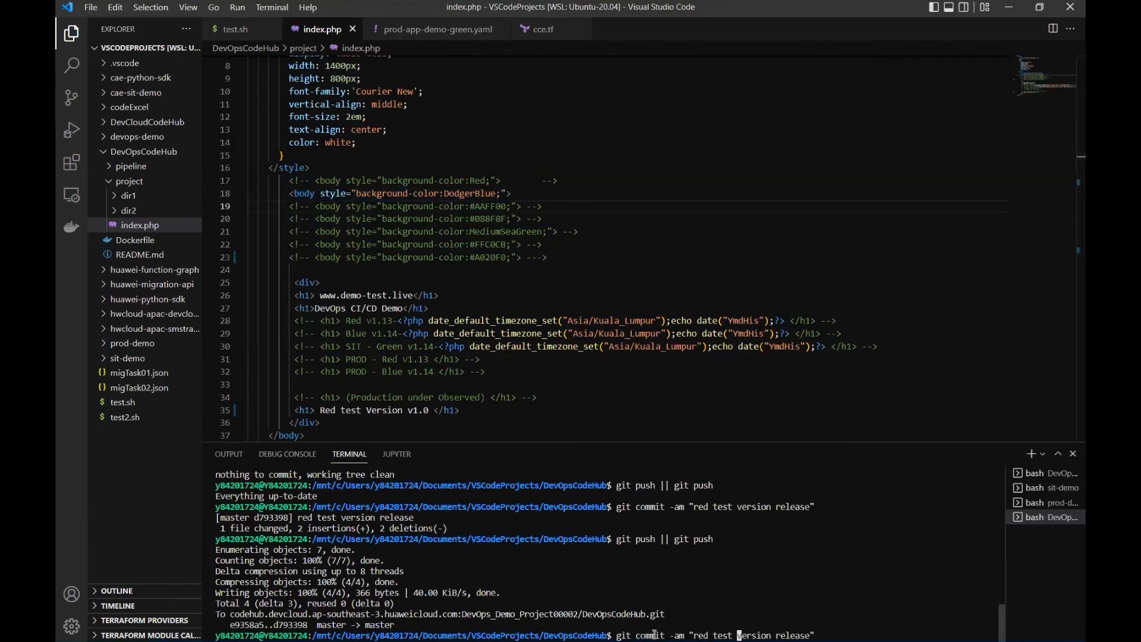
pyautogui.press('BackSpace')
pyautogui.press('BackSpace')
pyautogui.press('BackSpace')
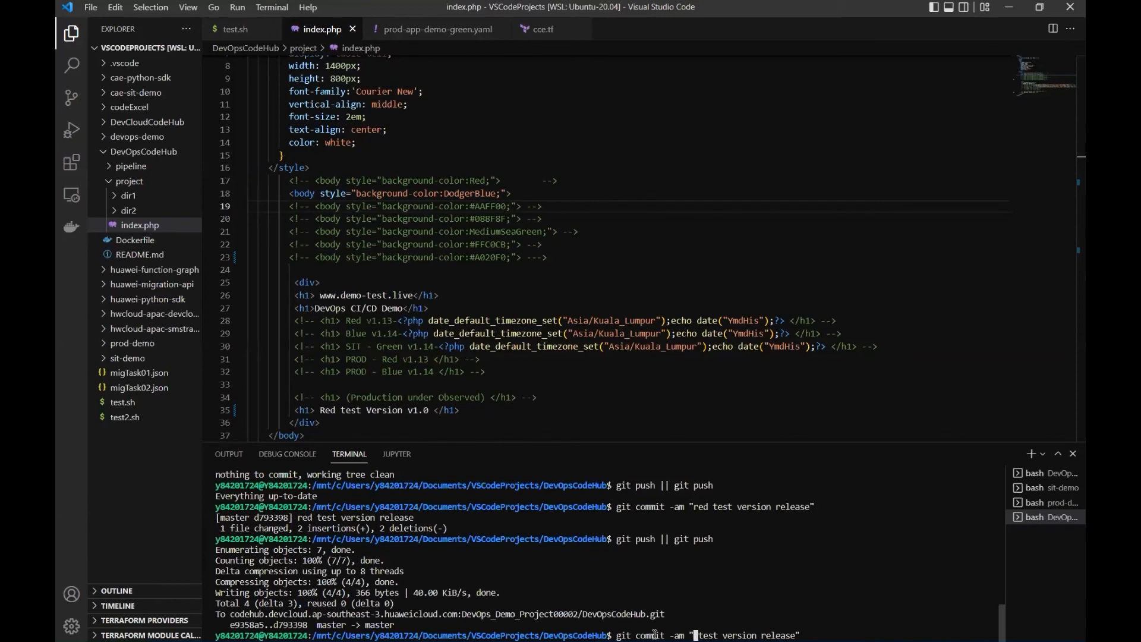
pyautogui.write('BLUE')
pyautogui.press('BackSpace')
pyautogui.press('BackSpace')
pyautogui.press('BackSpace')
pyautogui.press('BackSpace')
pyautogui.write('blue')
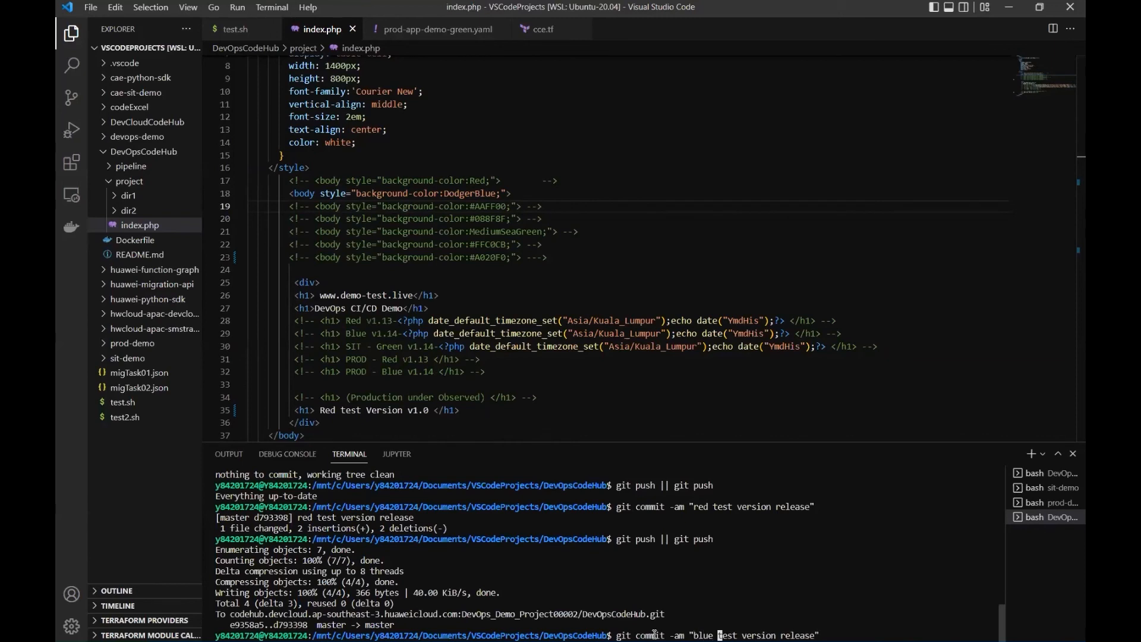
pyautogui.press('Right')
pyautogui.press('Right')
pyautogui.press('Right')
pyautogui.press('Right')
pyautogui.press('Right')
pyautogui.press('Right')
pyautogui.press('Right')
pyautogui.press('Right')
pyautogui.press('Right')
pyautogui.press('Right')
pyautogui.press('Right')
pyautogui.press('Right')
pyautogui.press('Right')
pyautogui.press('Right')
pyautogui.press('Right')
pyautogui.press('Right')
pyautogui.press('Right')
pyautogui.press('Right')
pyautogui.press('Right')
pyautogui.press('Right')
pyautogui.press('Right')
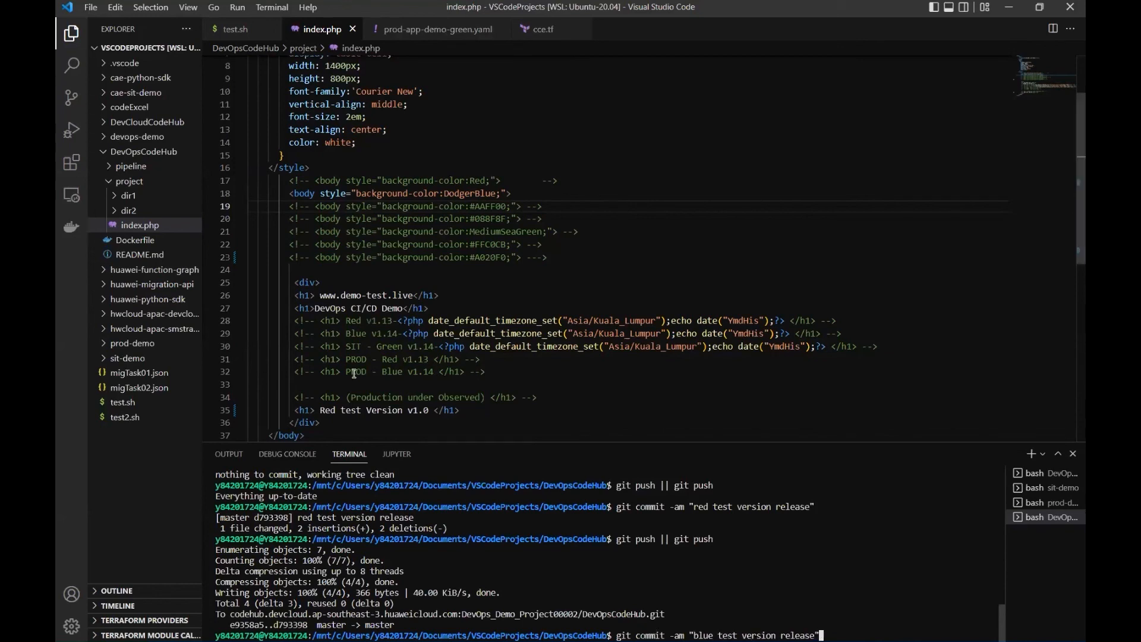
# Change the last heading in index.php to "Blue test Version v1.1" and save the file.
pyautogui.doubleClick(336, 412)
pyautogui.write('Bl')
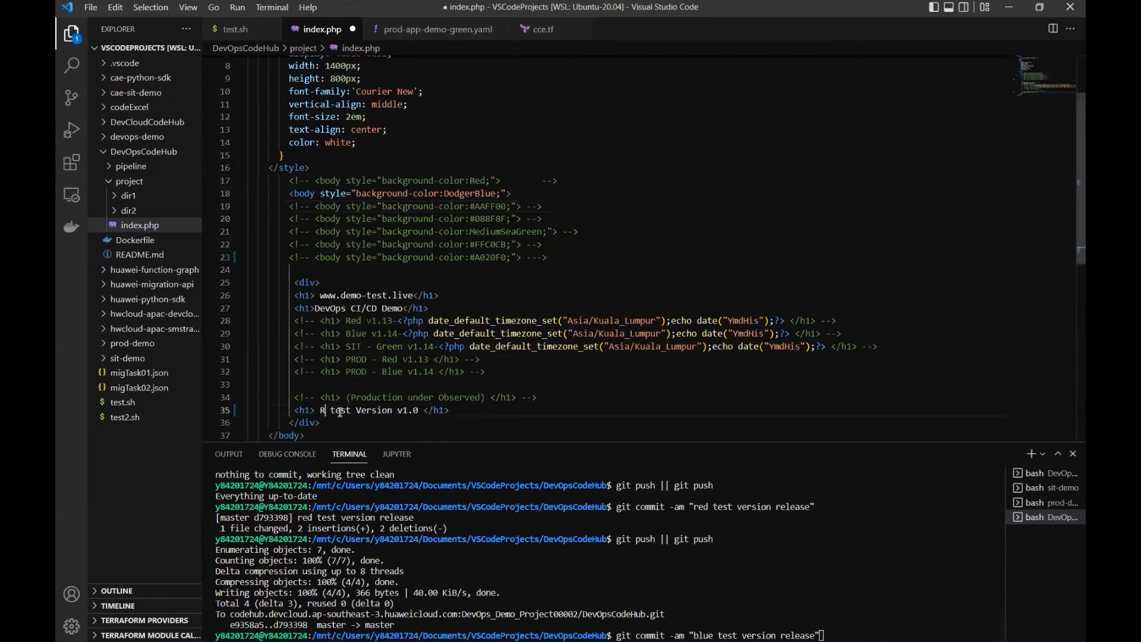
pyautogui.write('ue')
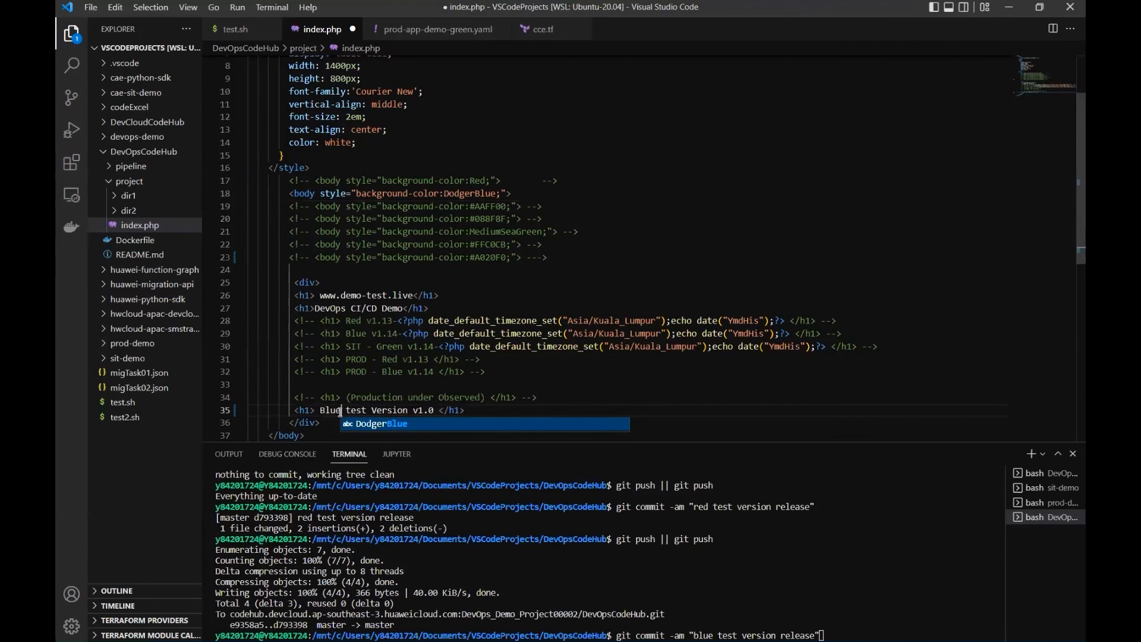
pyautogui.doubleClick(433, 411)
pyautogui.write('1')
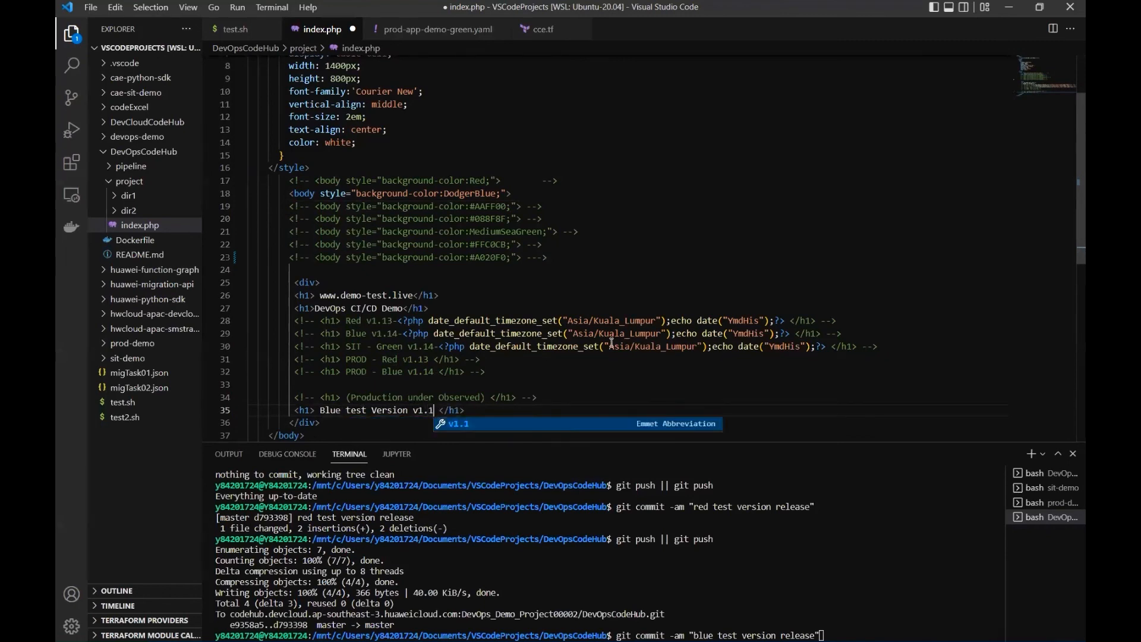
pyautogui.click(616, 336)
pyautogui.hotkey('ctrl', 's')
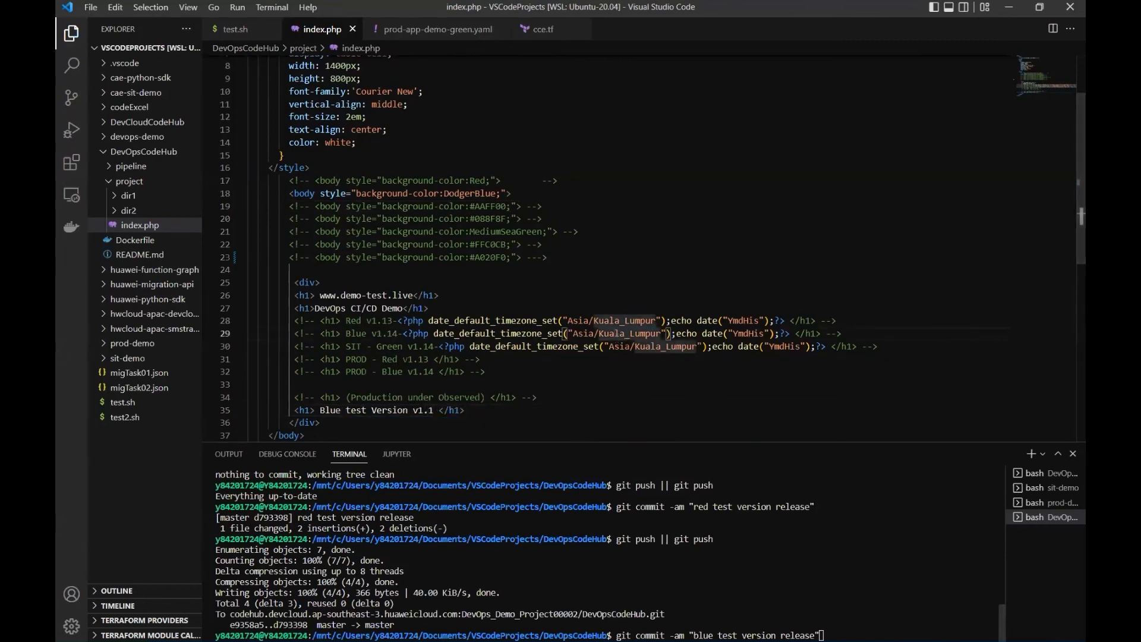
# Run the prepared git commit with the message "blue test version release" and push it using "git push || git push".
pyautogui.click(838, 639)
pyautogui.press('Return')
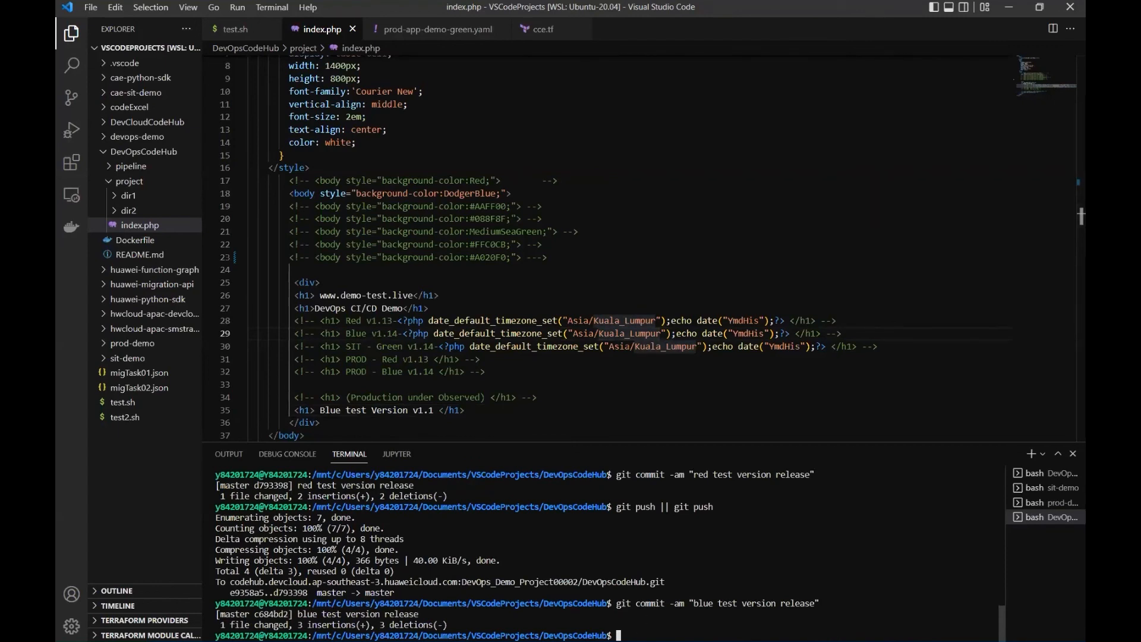
pyautogui.press('Up')
pyautogui.press('Up')
pyautogui.press('Return')
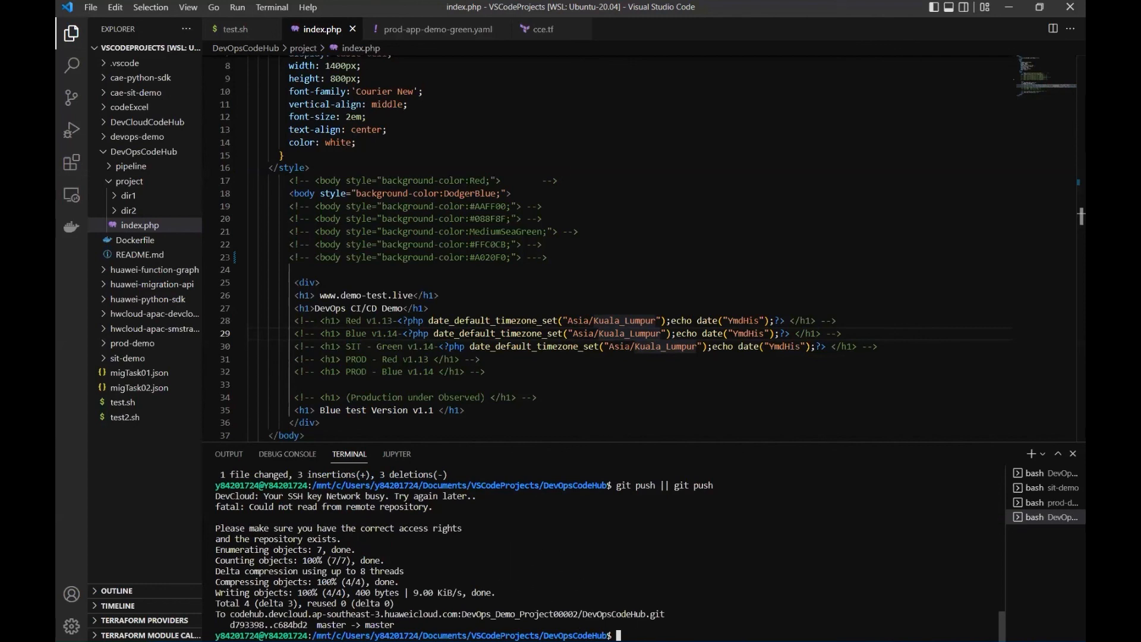
# Switch to Google Chrome and check the Demo-SIT pipeline's execution progress in the CloudPipeline list.
pyautogui.moveTo(601, 640)
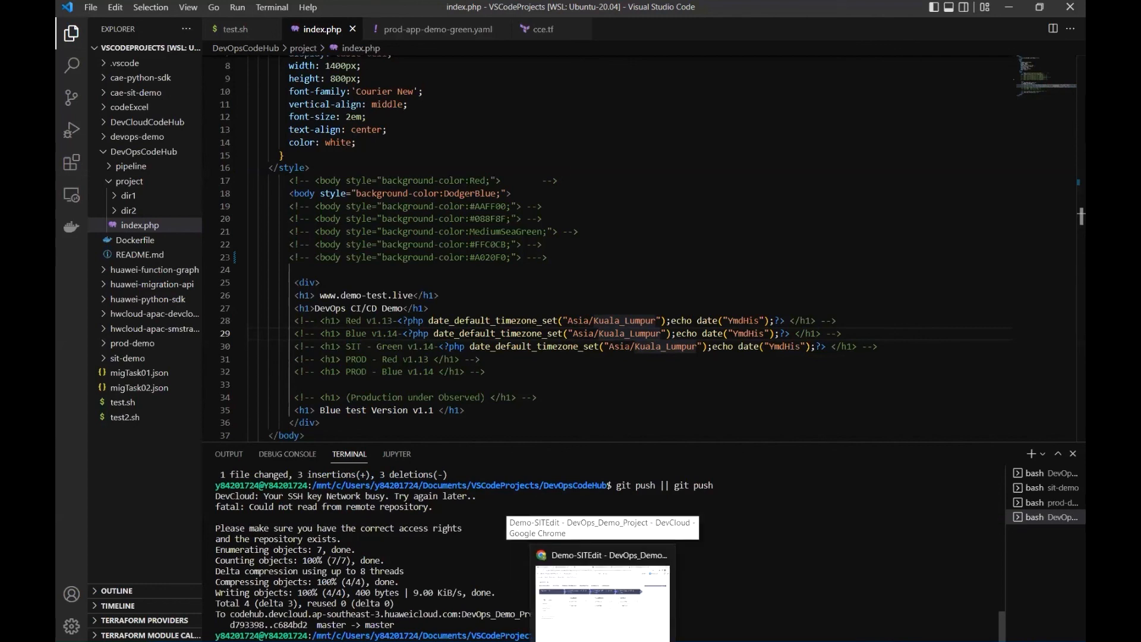
pyautogui.click(602, 598)
pyautogui.click(36, 1)
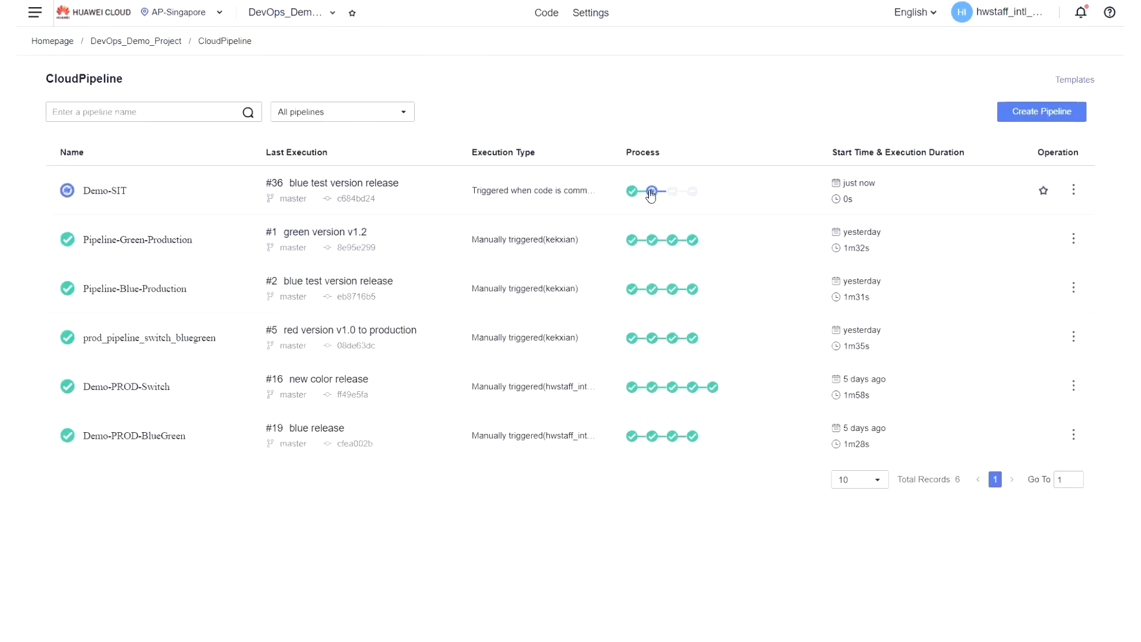
pyautogui.moveTo(652, 193)
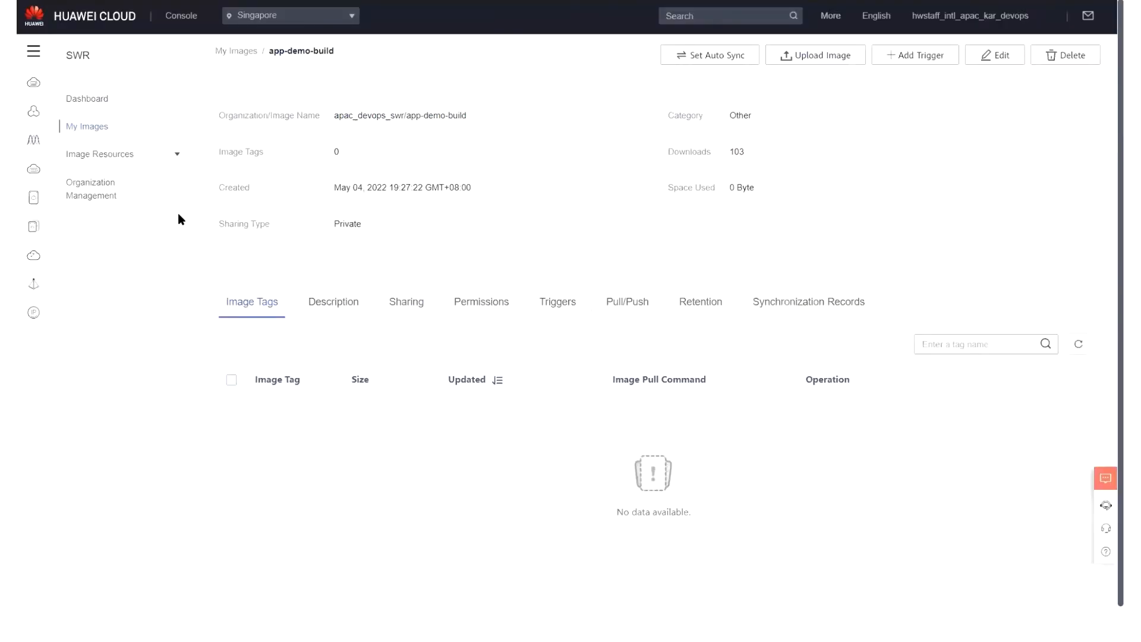
# Refresh the app-demo-build image page in SWR and widen the Image Tag column to examine the new image's full tag.
pyautogui.press('F5')
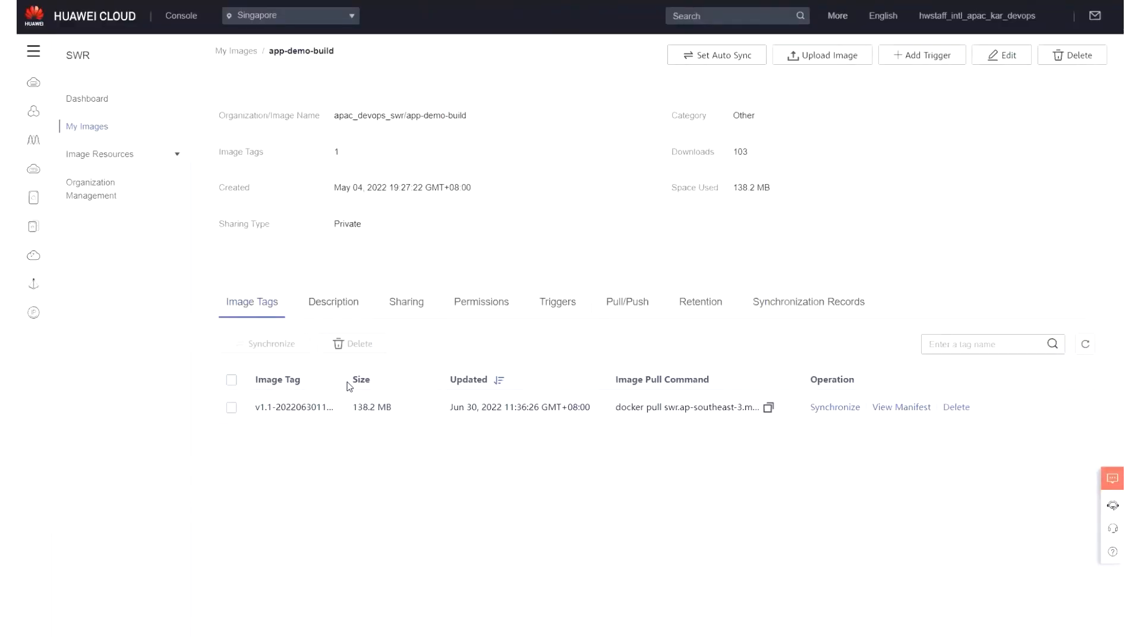
pyautogui.moveTo(342, 381)
pyautogui.mouseDown()
pyautogui.moveTo(380, 384)
pyautogui.moveTo(358, 382)
pyautogui.mouseUp()
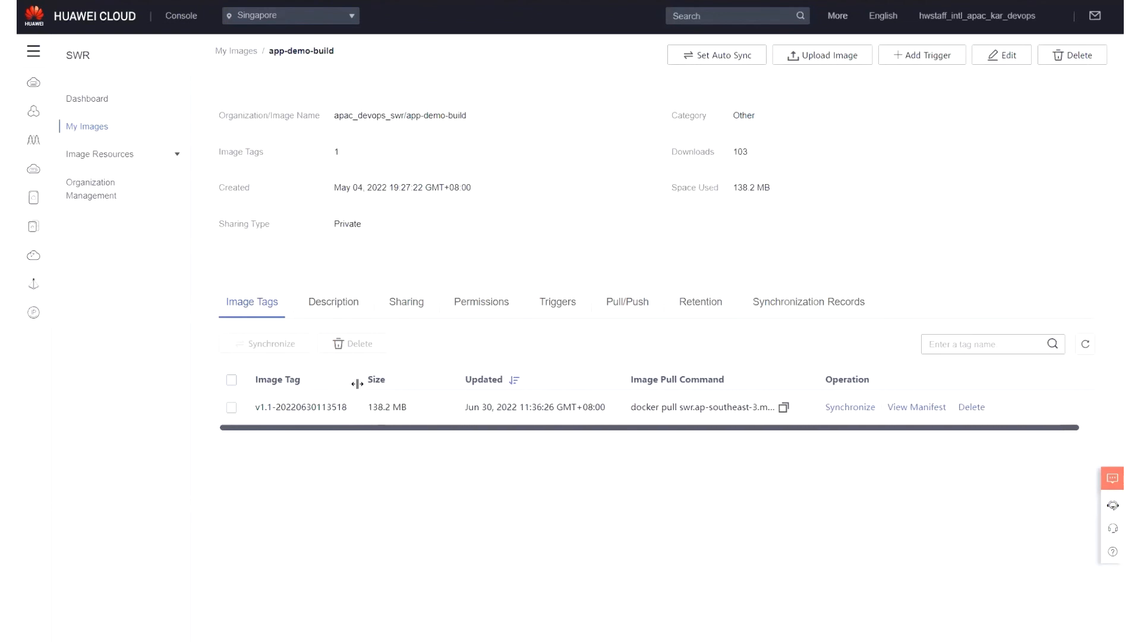
pyautogui.moveTo(257, 408); pyautogui.dragTo(273, 406)
pyautogui.moveTo(277, 407); pyautogui.dragTo(363, 410)
pyautogui.click(286, 410)
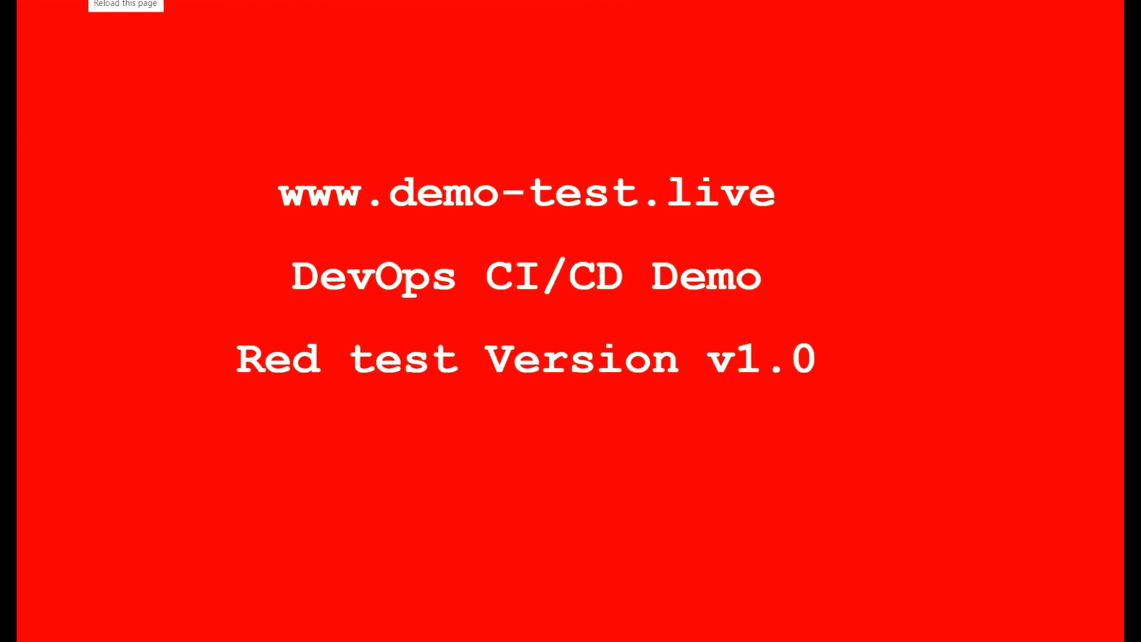
pyautogui.click(84, 1)
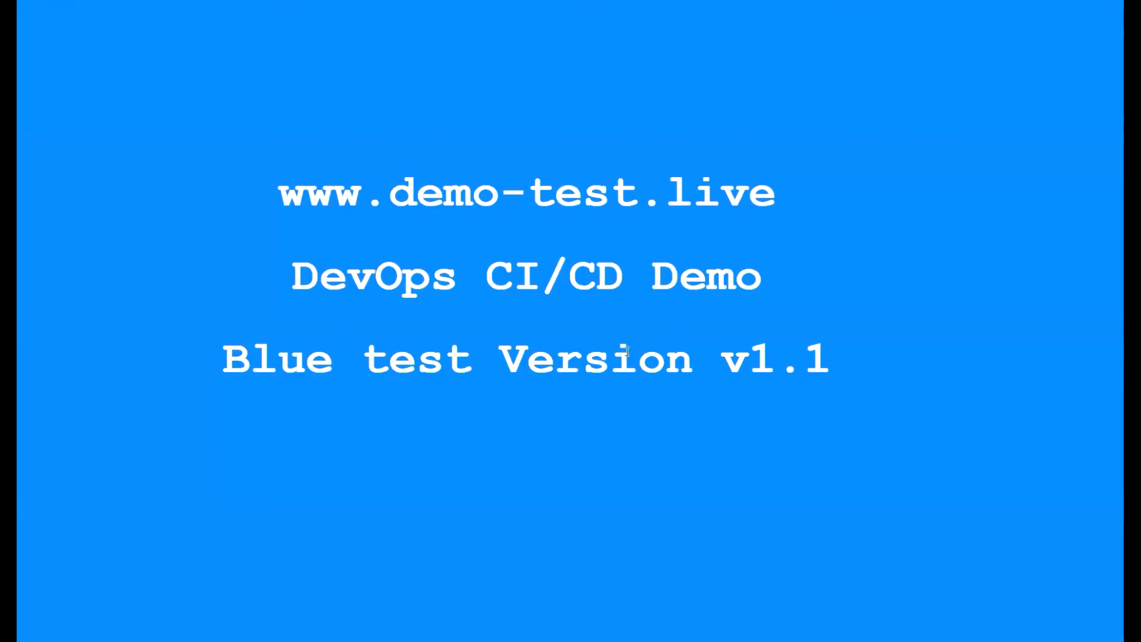